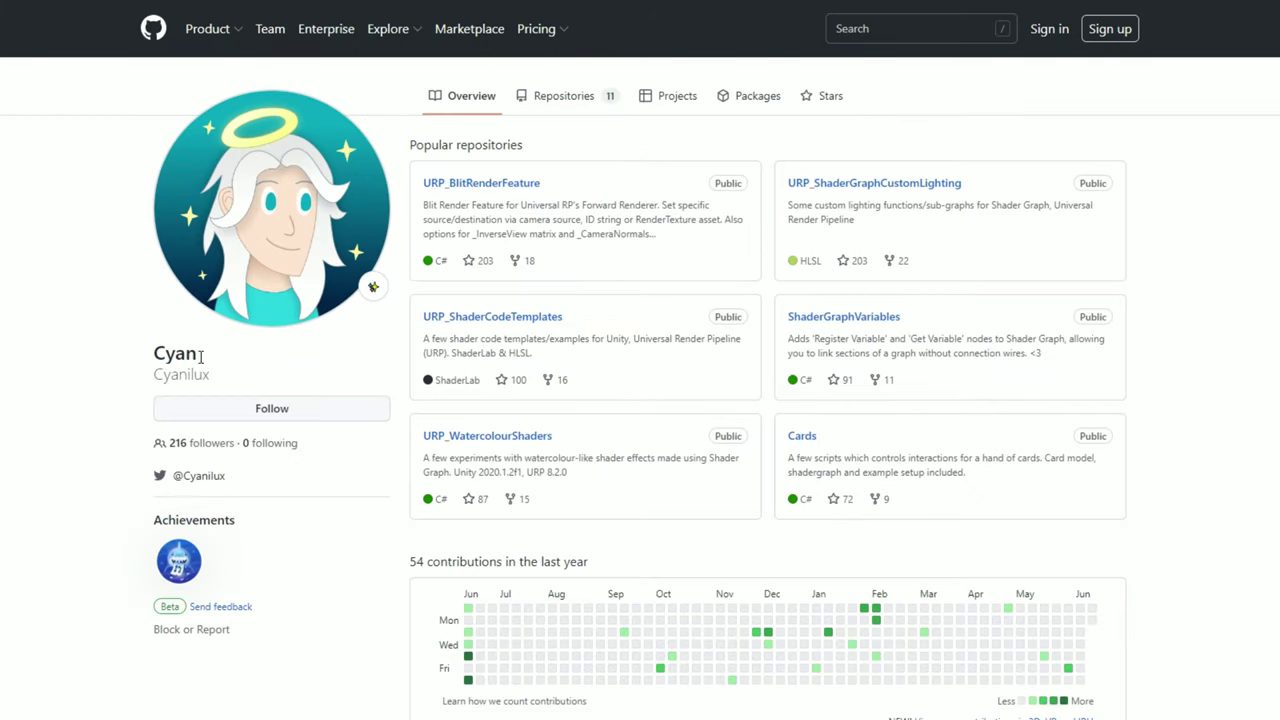
- Copy the raw Blit.cs source from the URP_BlitRenderFeature repository and open the project's Blit script
click(505, 190)
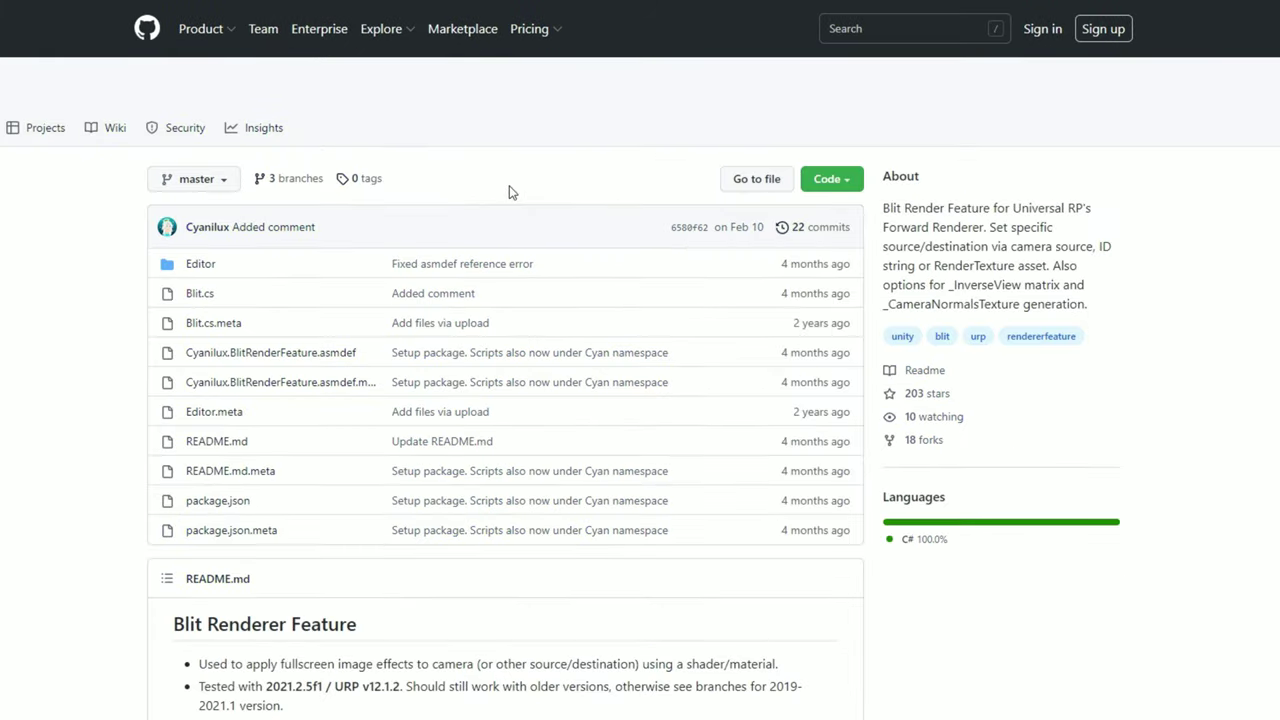
click(200, 294)
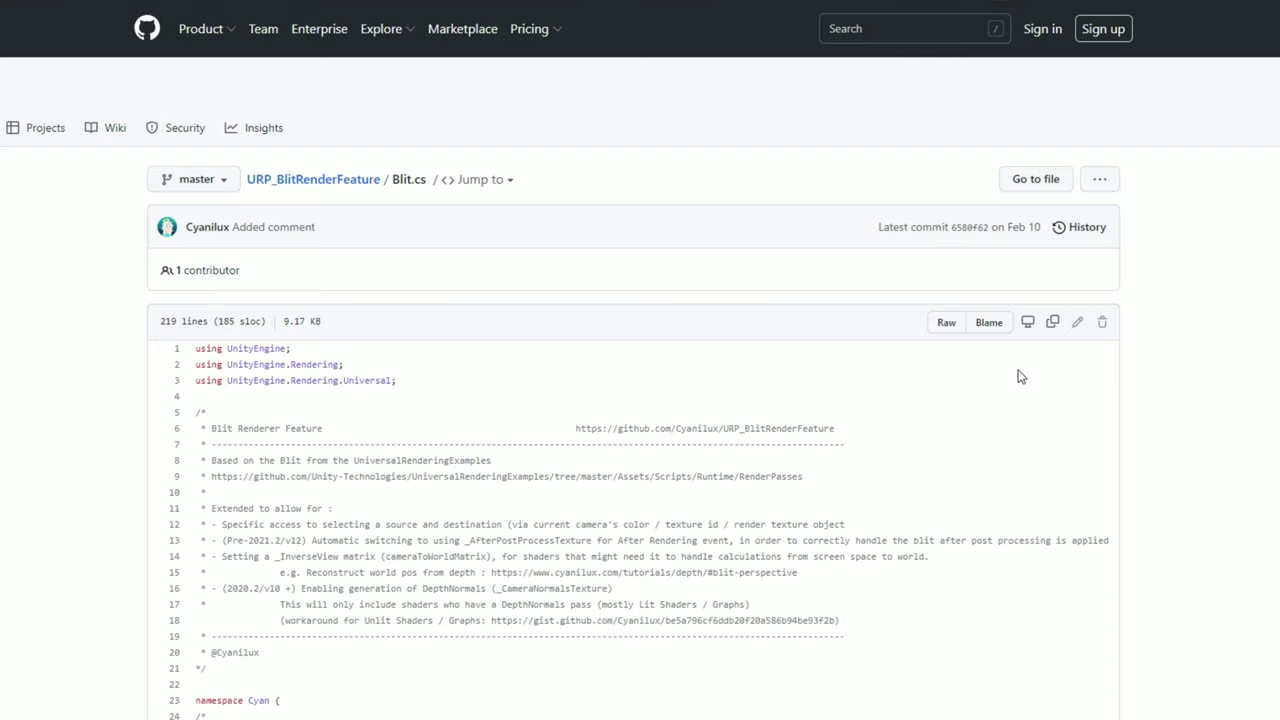
click(1055, 323)
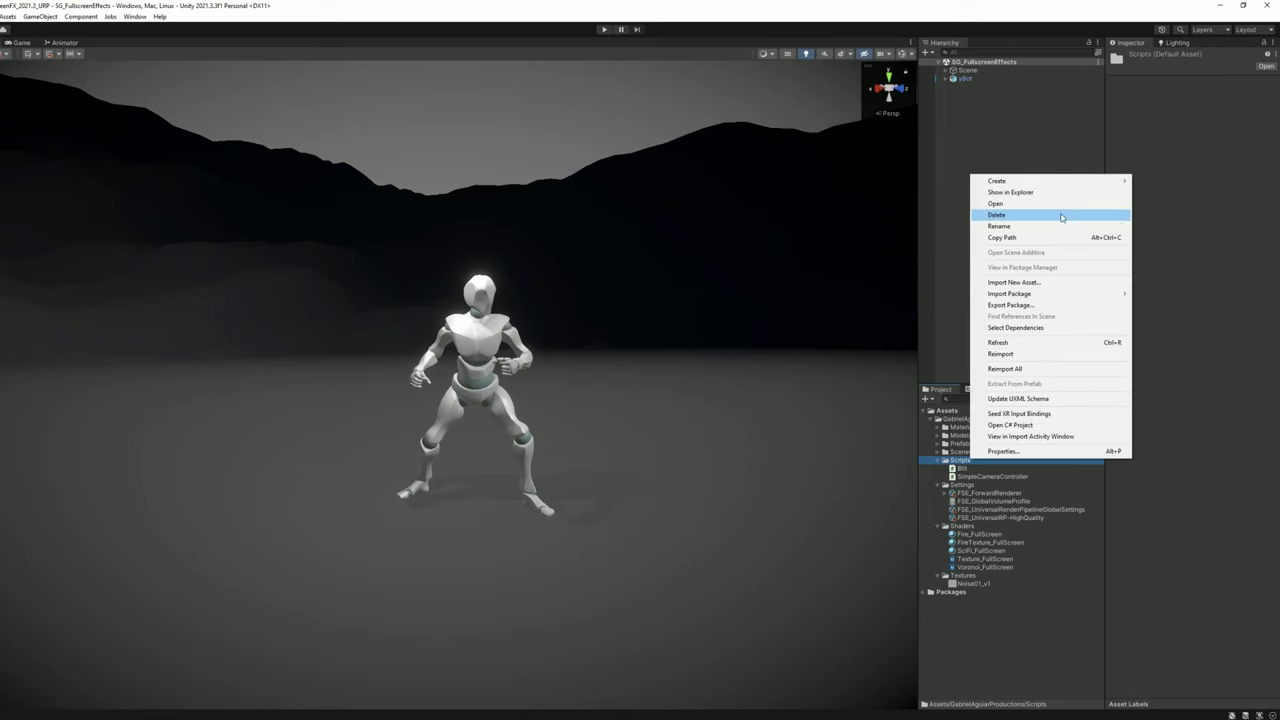
mouse_move(1000, 181)
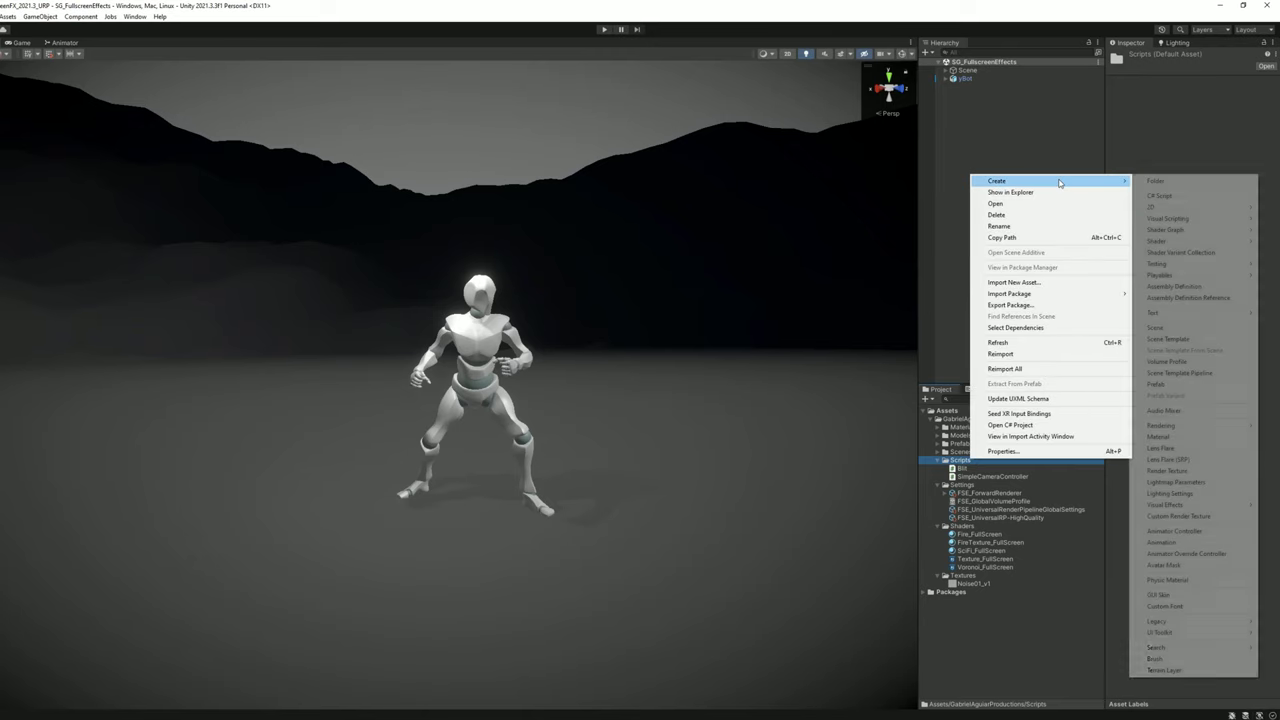
double_click(848, 636)
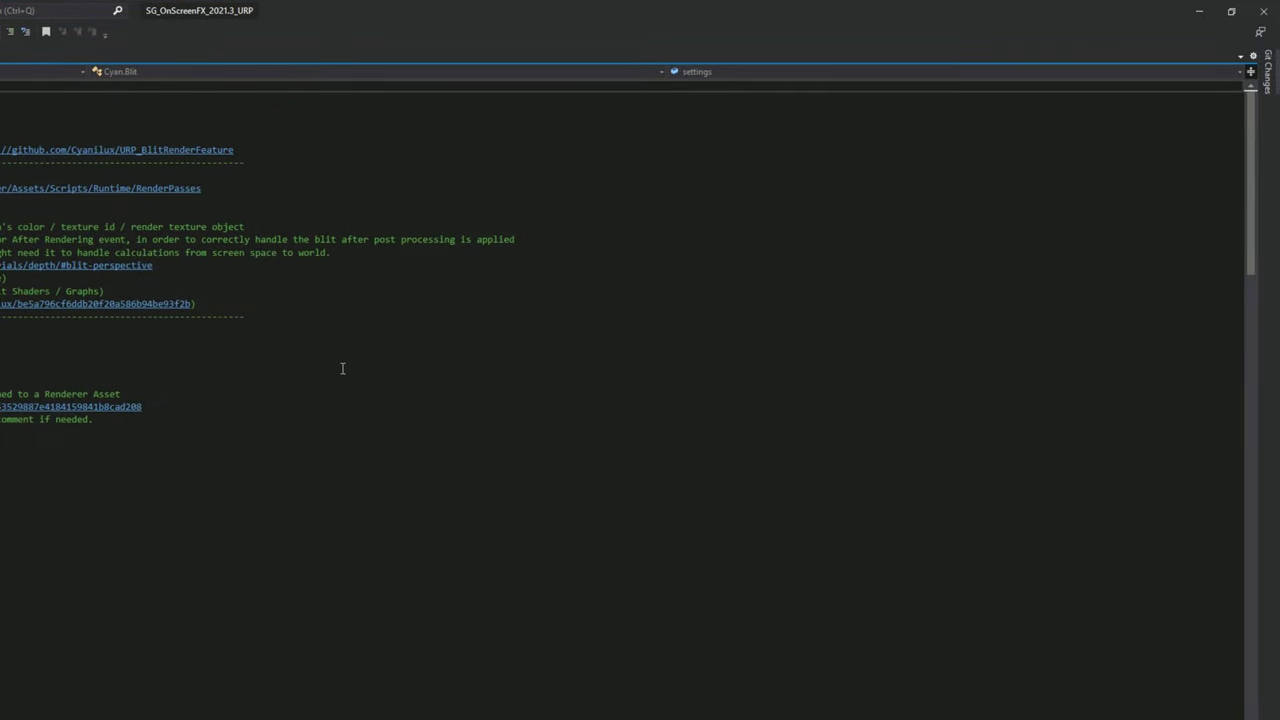
- Overwrite all of Blit.cs with the copied repository code and review it from the top
key(ctrl+a)
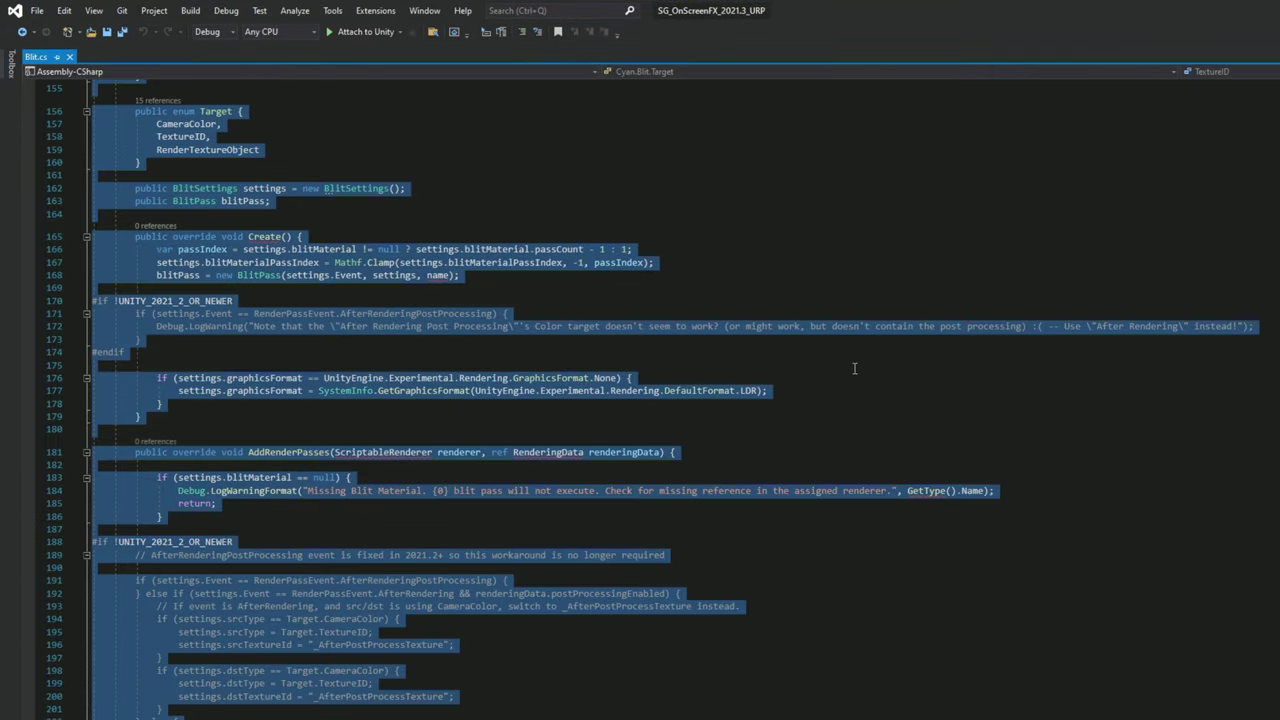
key(ctrl+k)
key(ctrl+d)
scroll(854, 368, up, 20)
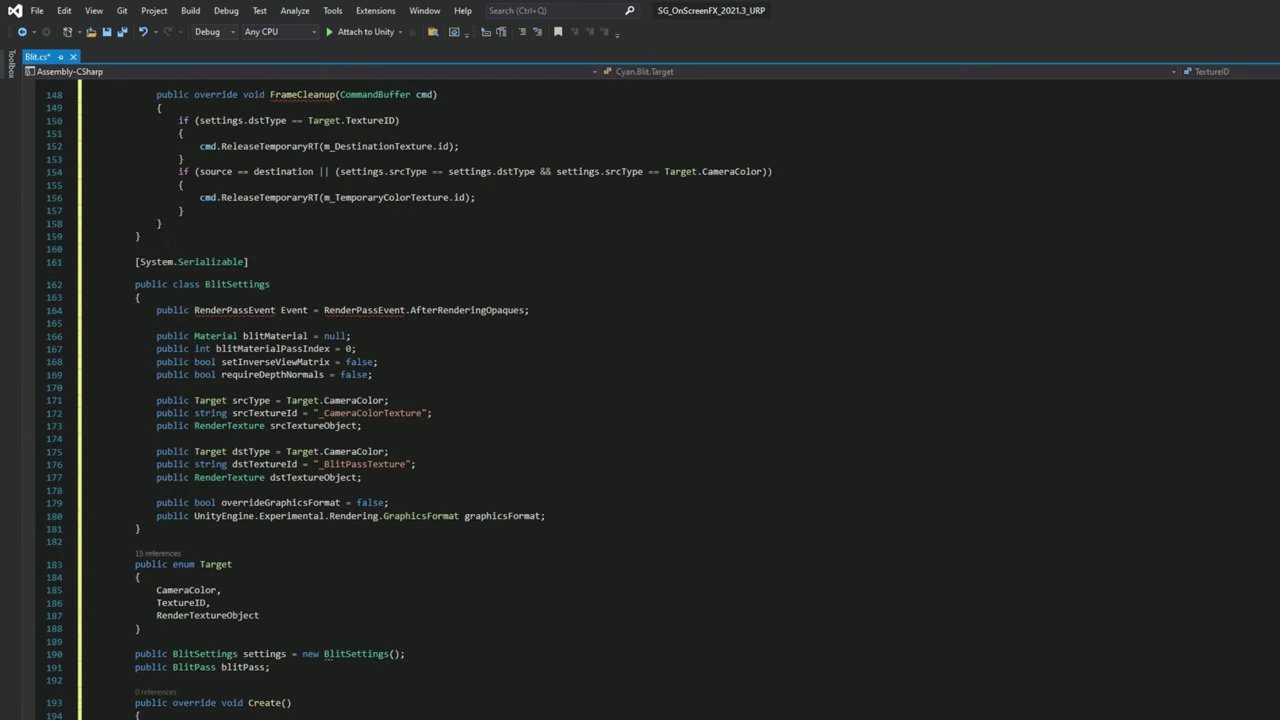
scroll(459, 698, up, 20)
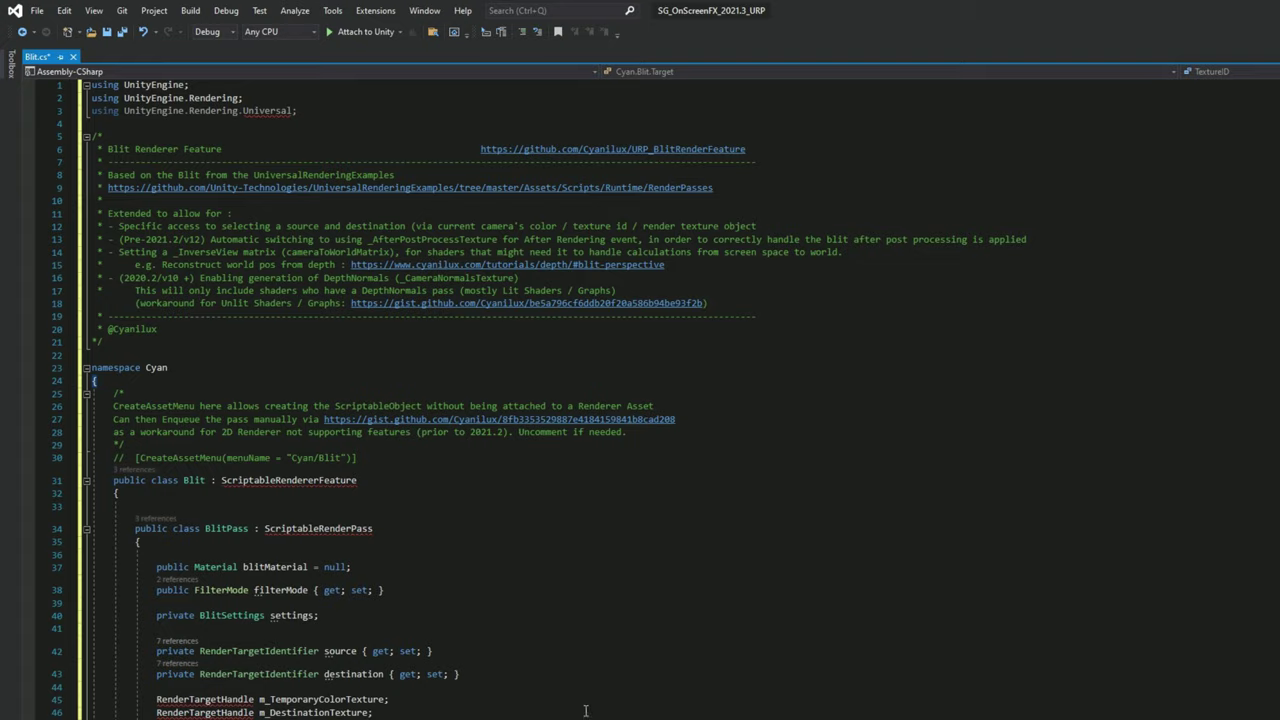
scroll(459, 698, down, 6)
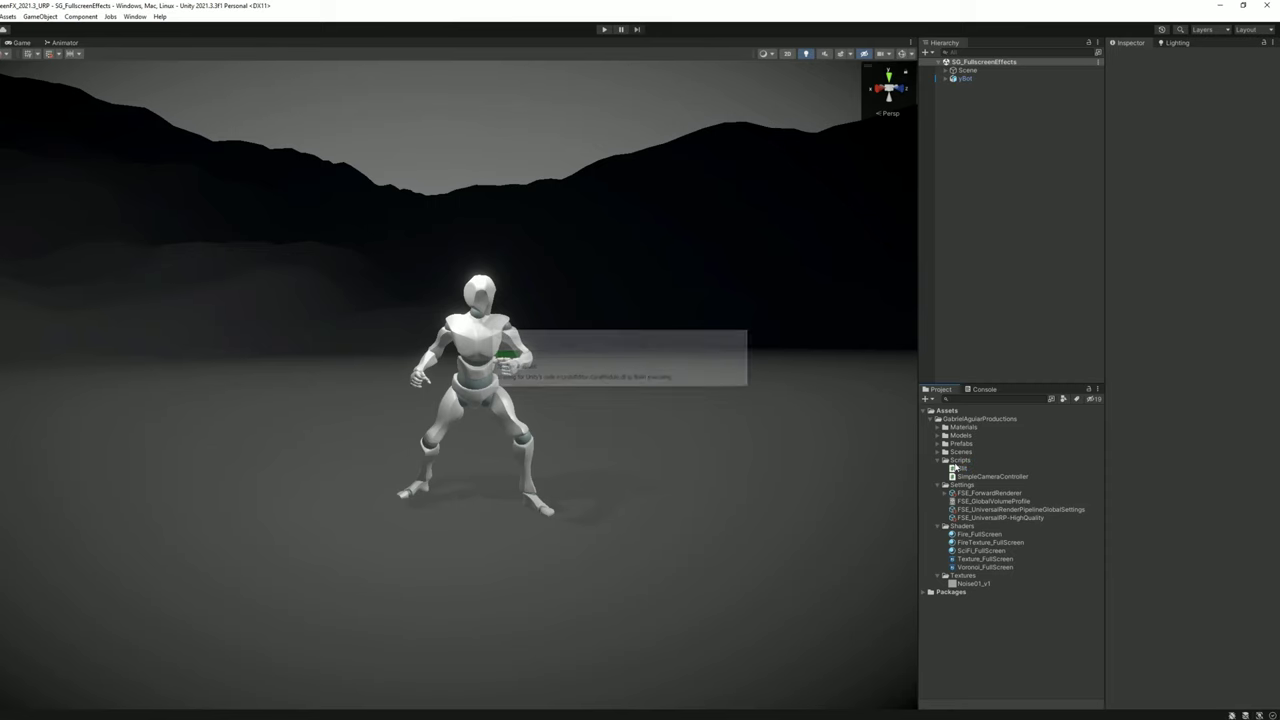
- Widen the Inspector on FSE_ForwardRenderer and confirm Blit appears among the addable renderer features
click(956, 468)
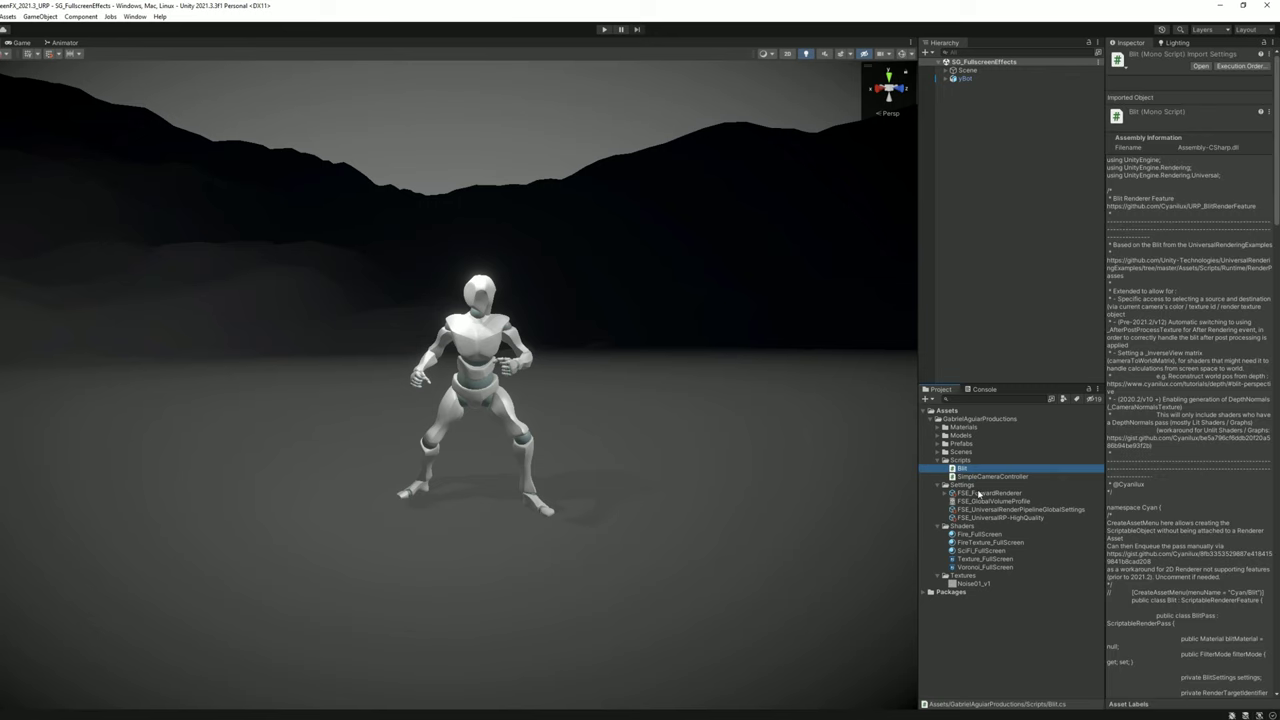
click(985, 493)
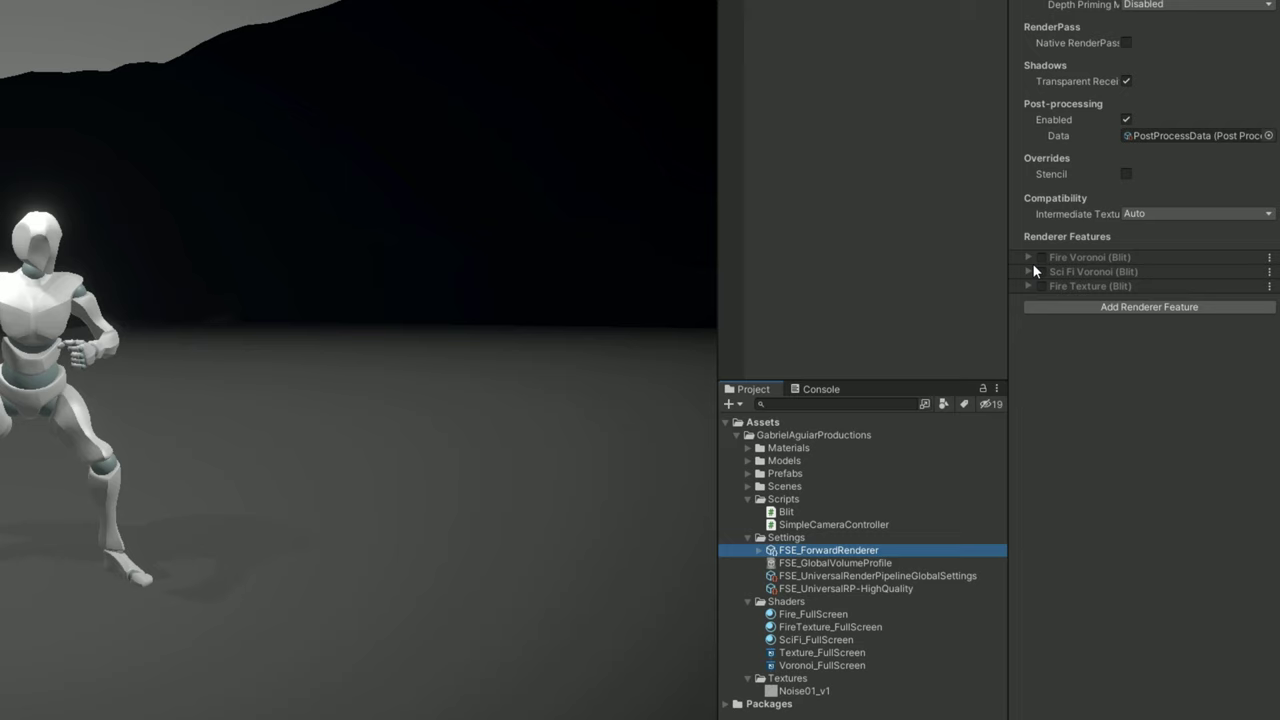
drag(1018, 264, 920, 265)
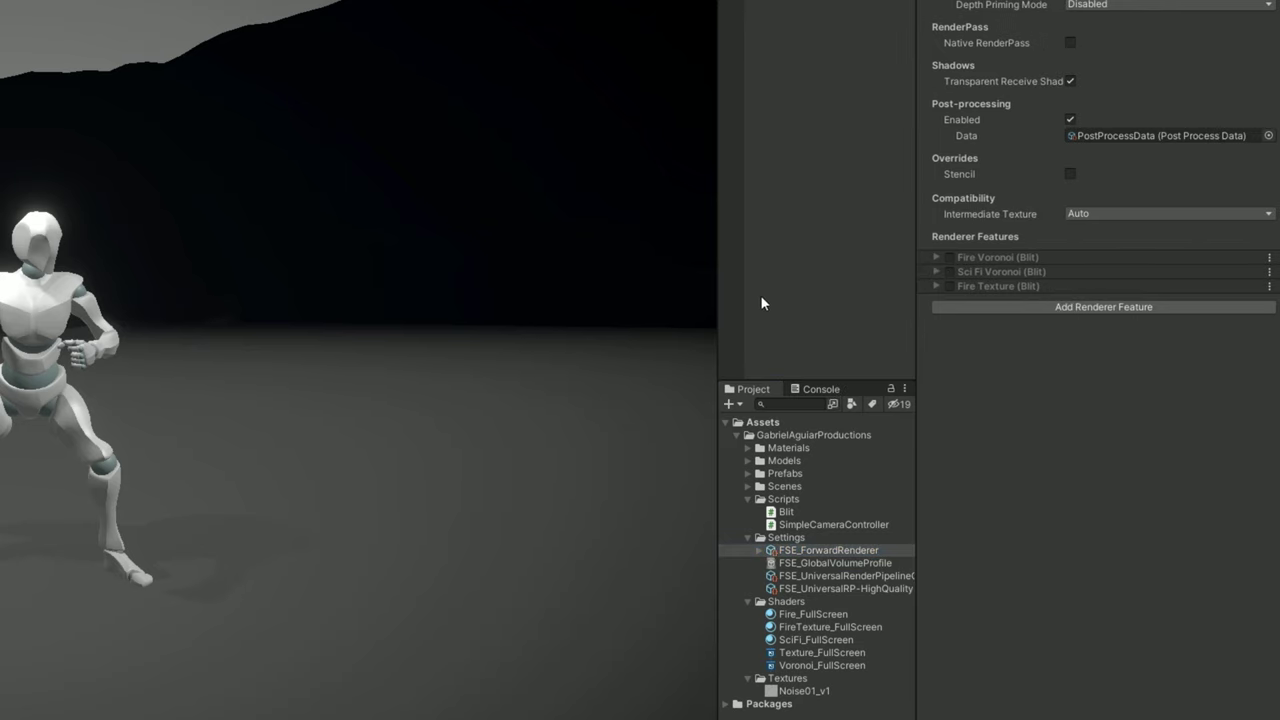
drag(725, 298, 622, 300)
click(977, 306)
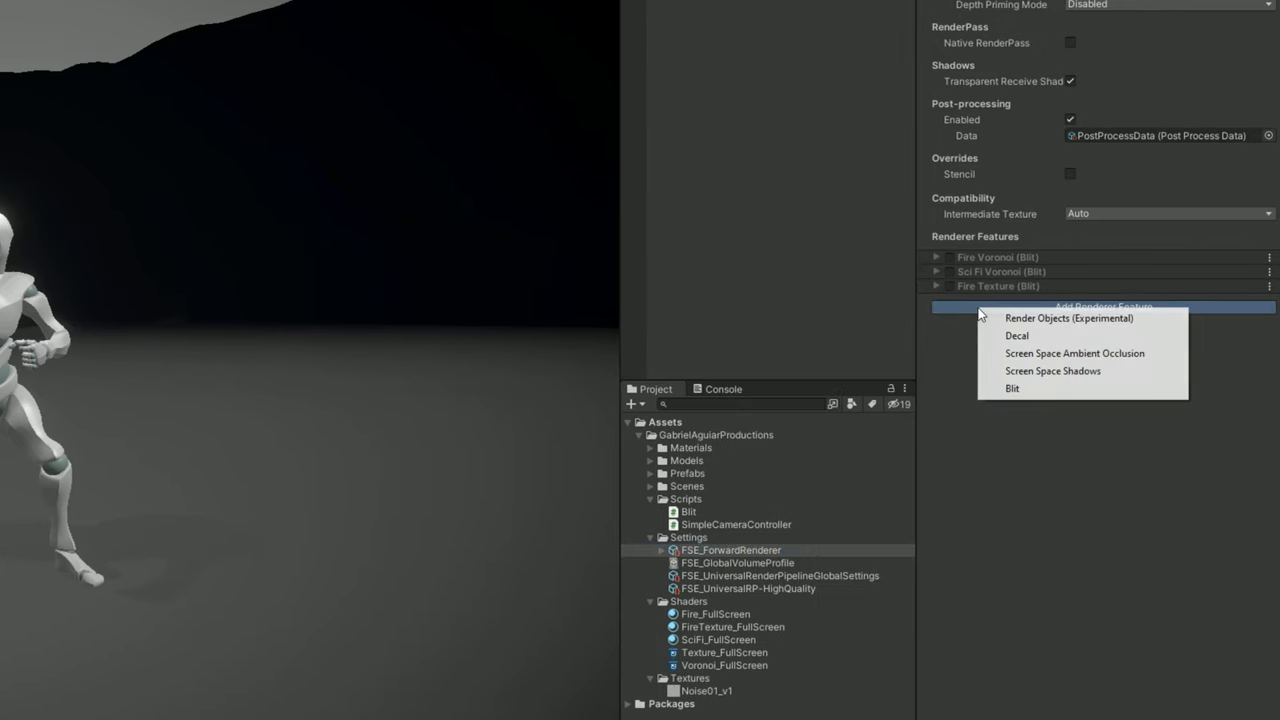
click(995, 456)
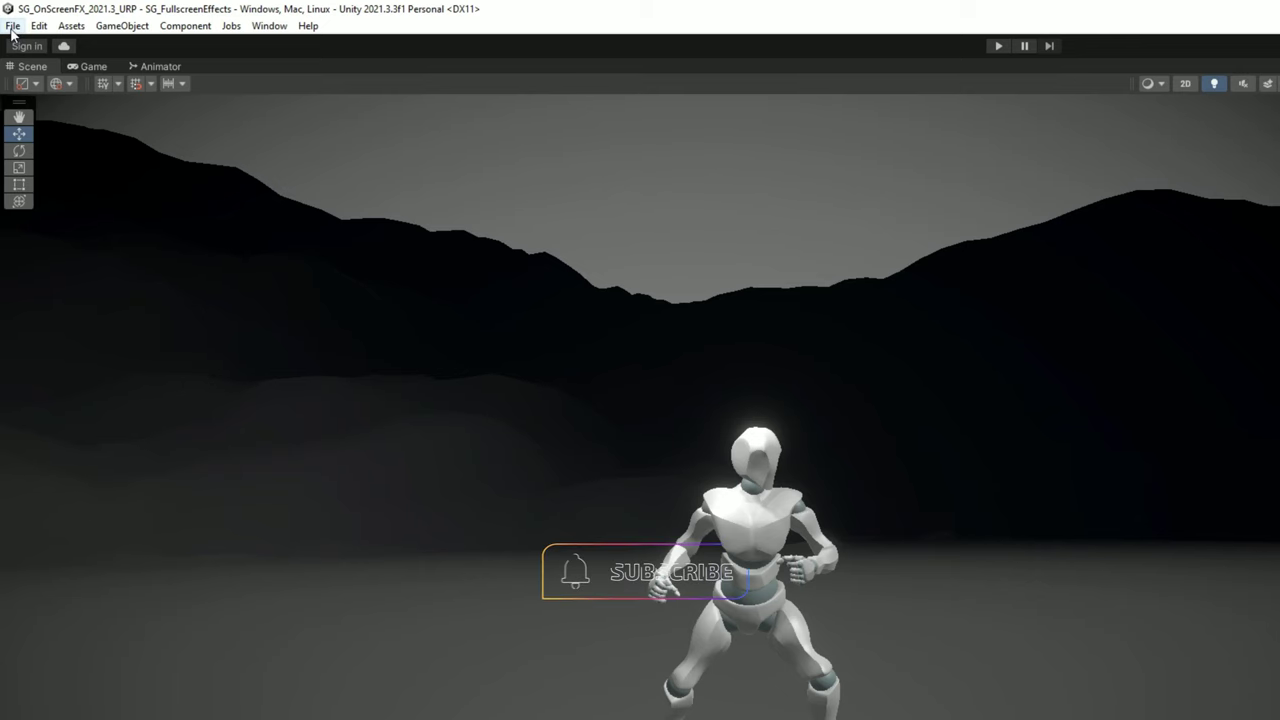
- Bring up the Graphics page of Project Settings
click(12, 26)
mouse_move(36, 28)
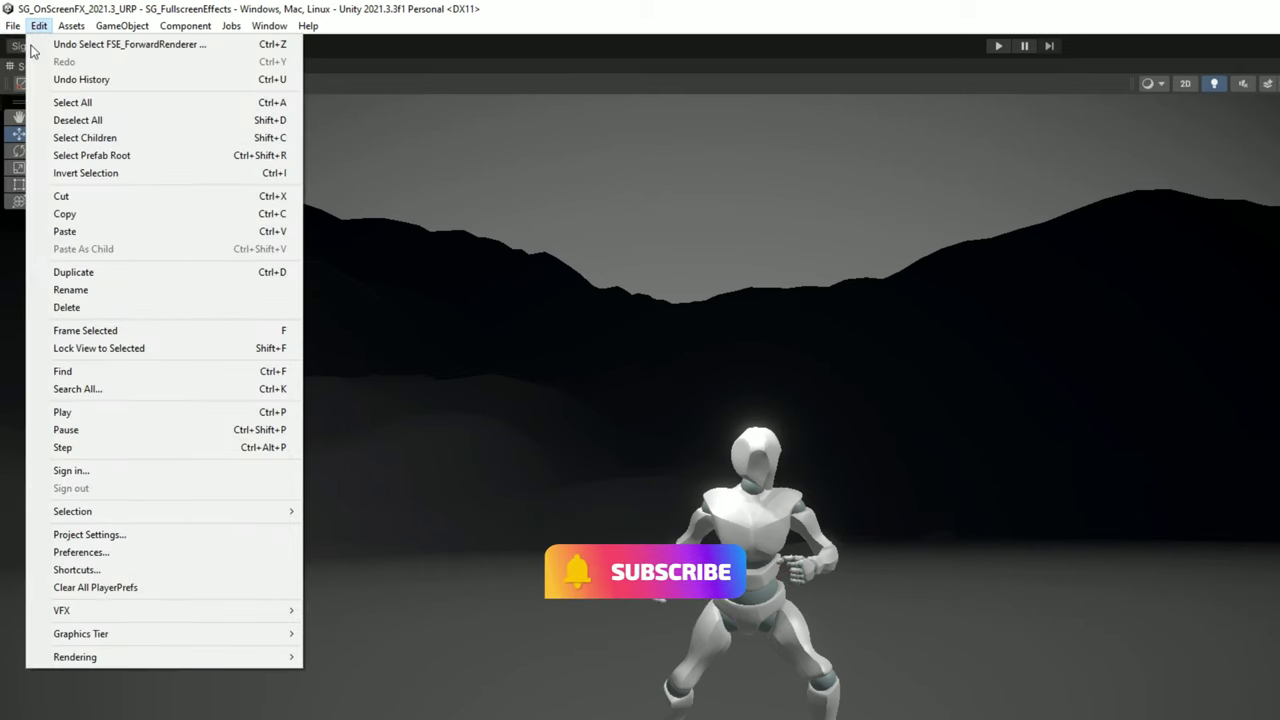
click(121, 538)
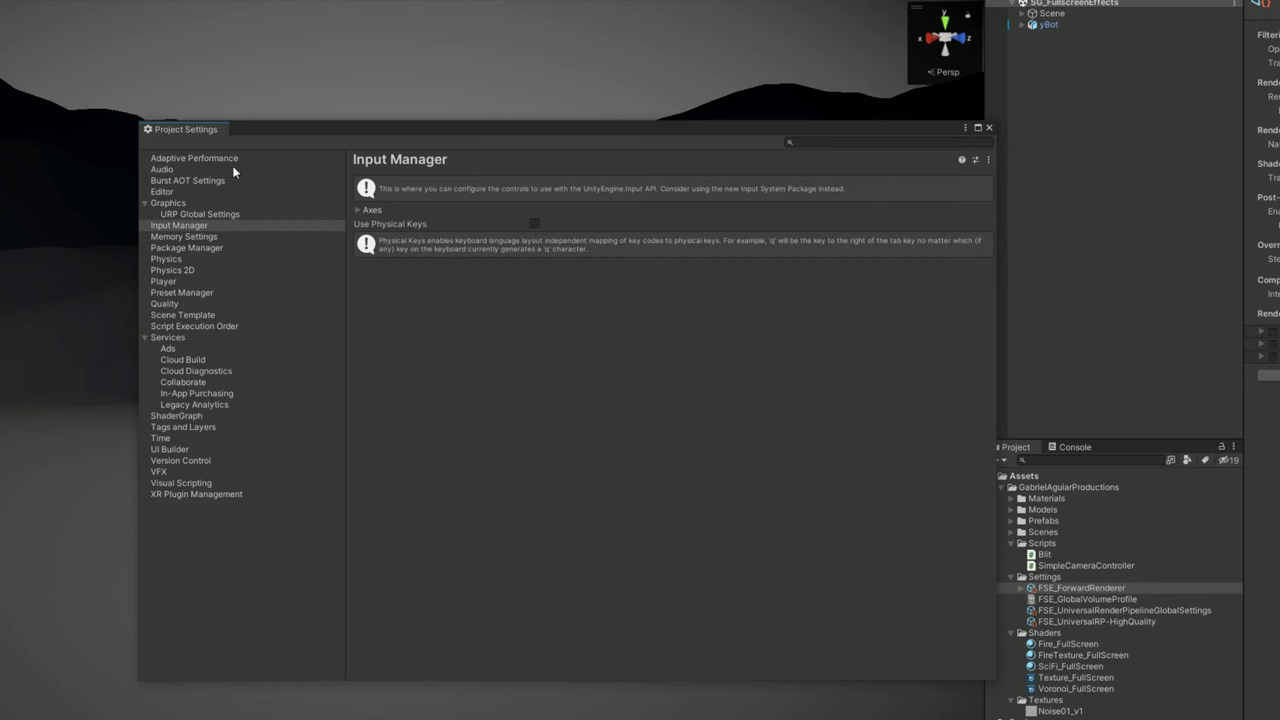
click(146, 203)
click(170, 204)
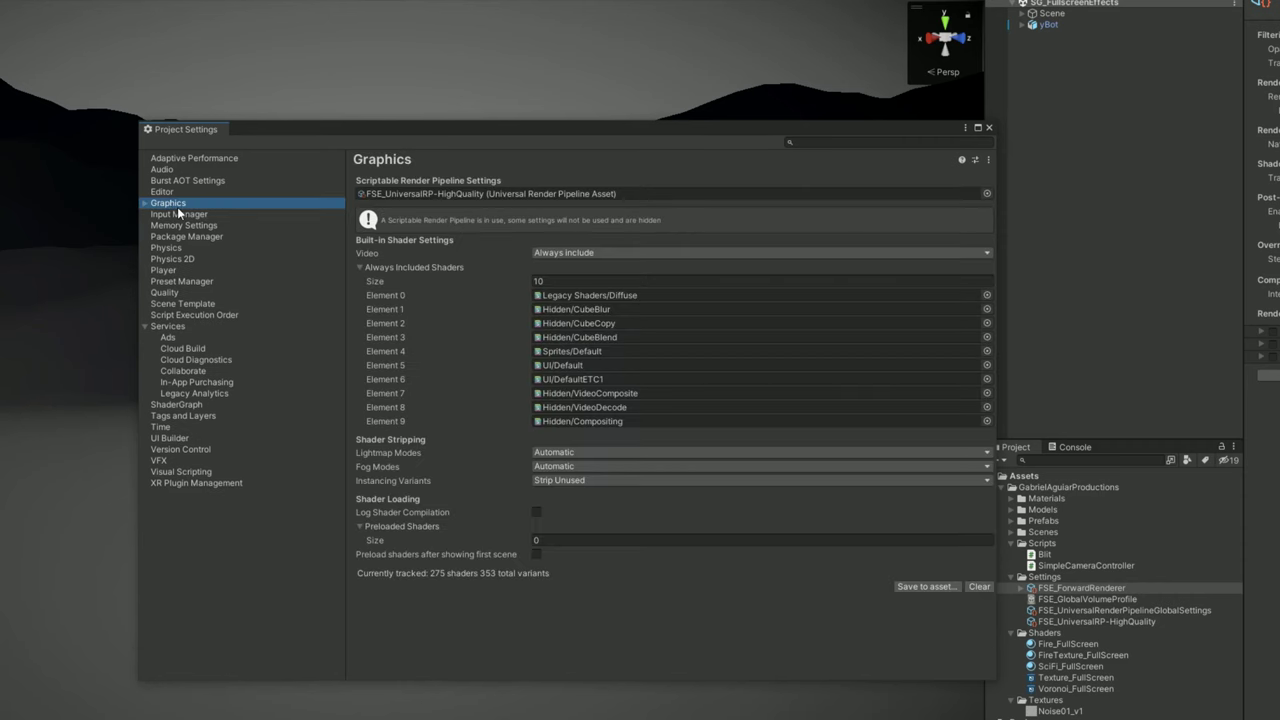
- Follow the FSE_UniversalRP-HighQuality pipeline asset to its FSE_ForwardRenderer and show its settings
click(422, 196)
click(1099, 622)
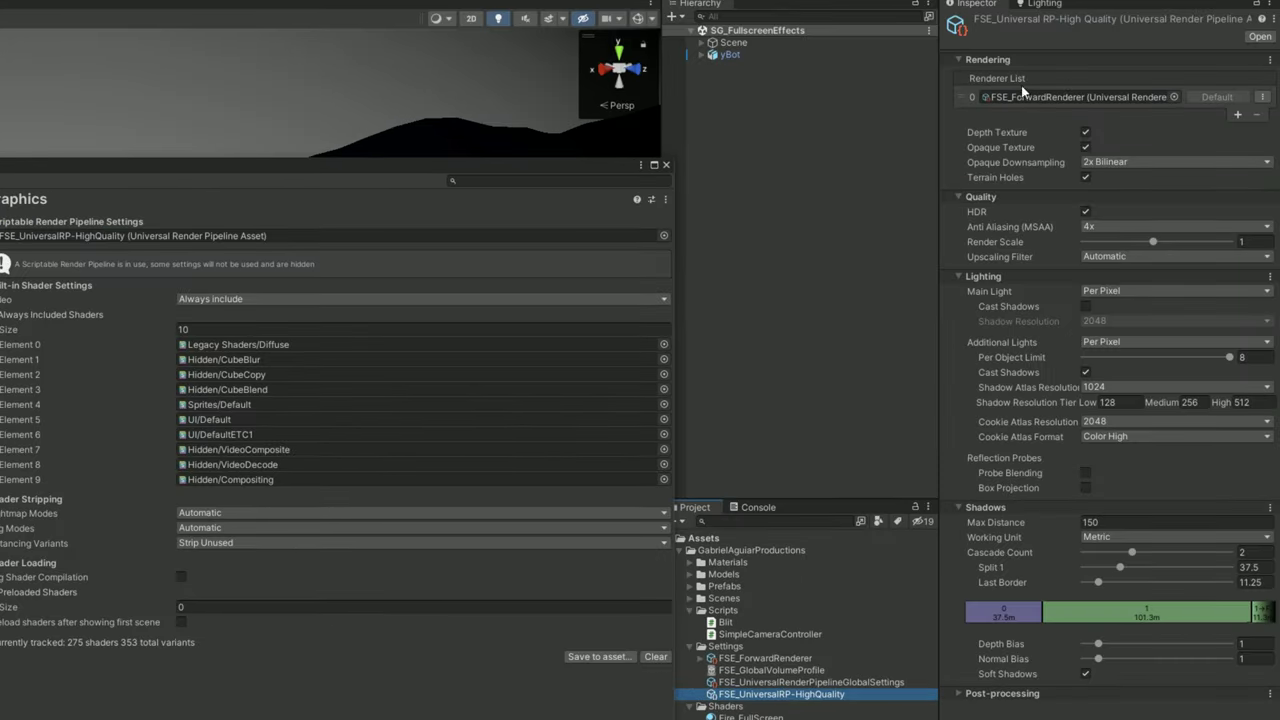
click(1057, 94)
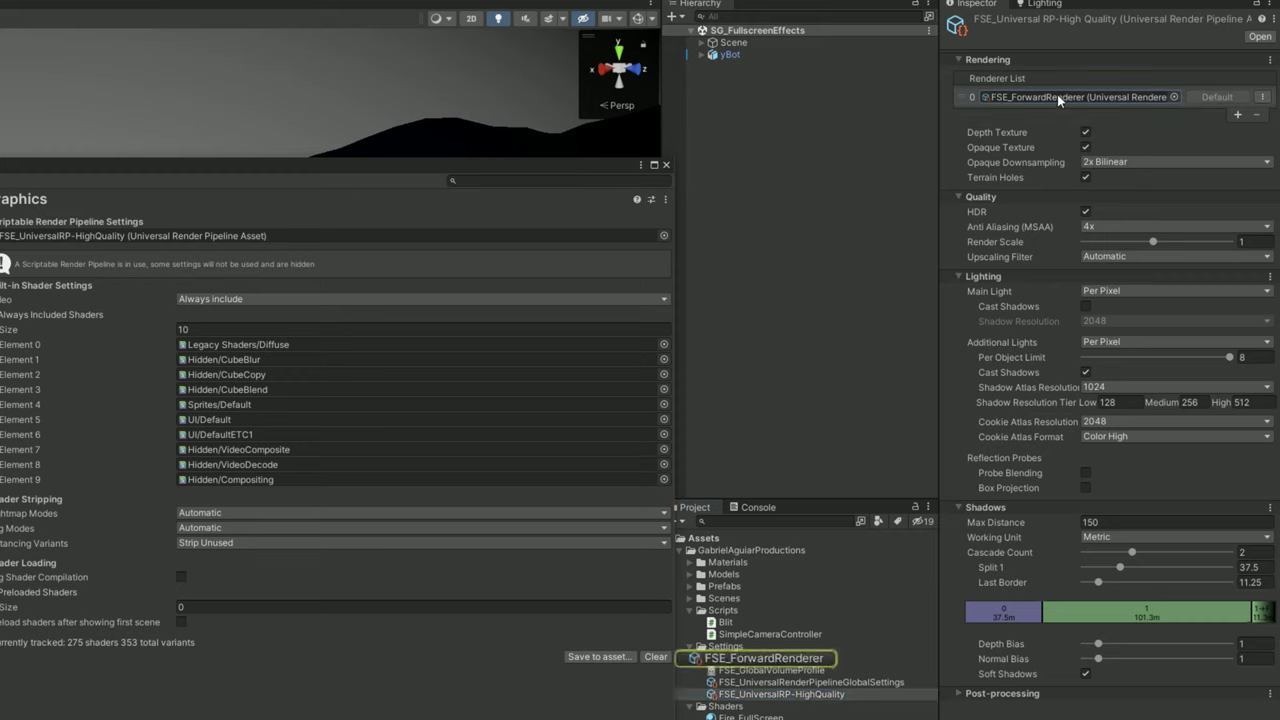
click(781, 661)
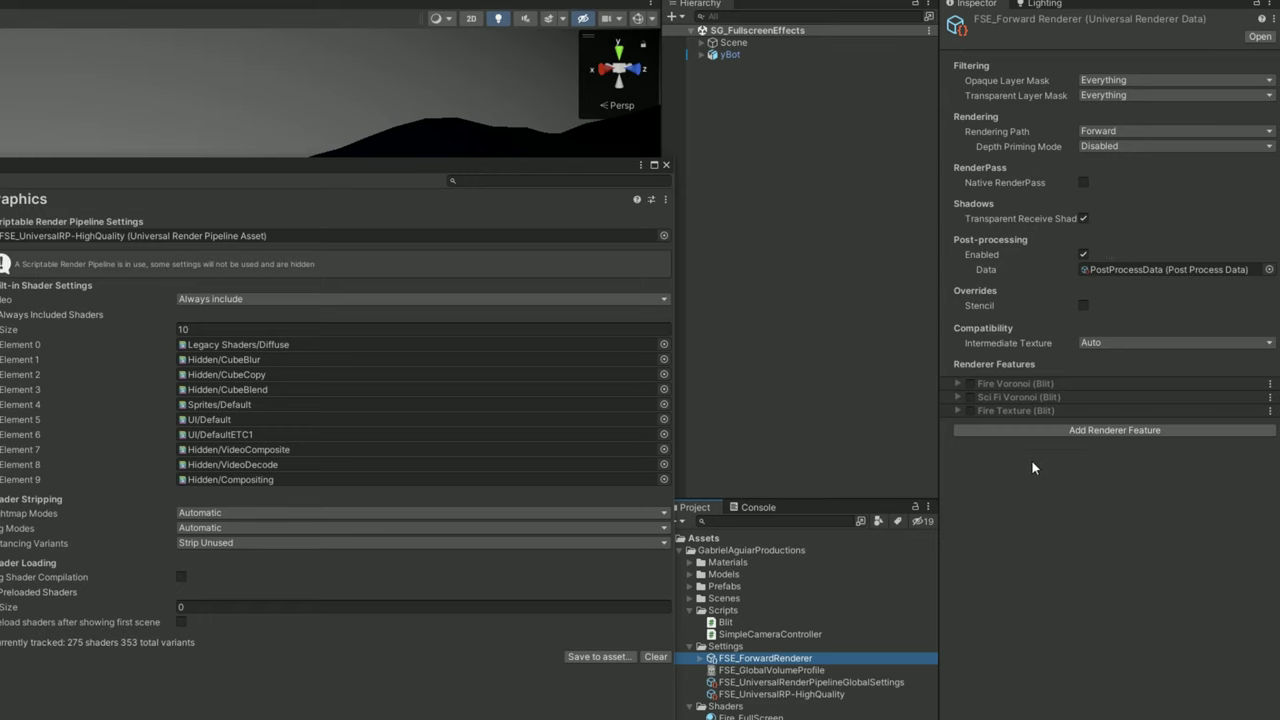
- Add a Blit renderer feature to FSE_ForwardRenderer and rename it TutorialBlit
click(1060, 430)
click(1087, 509)
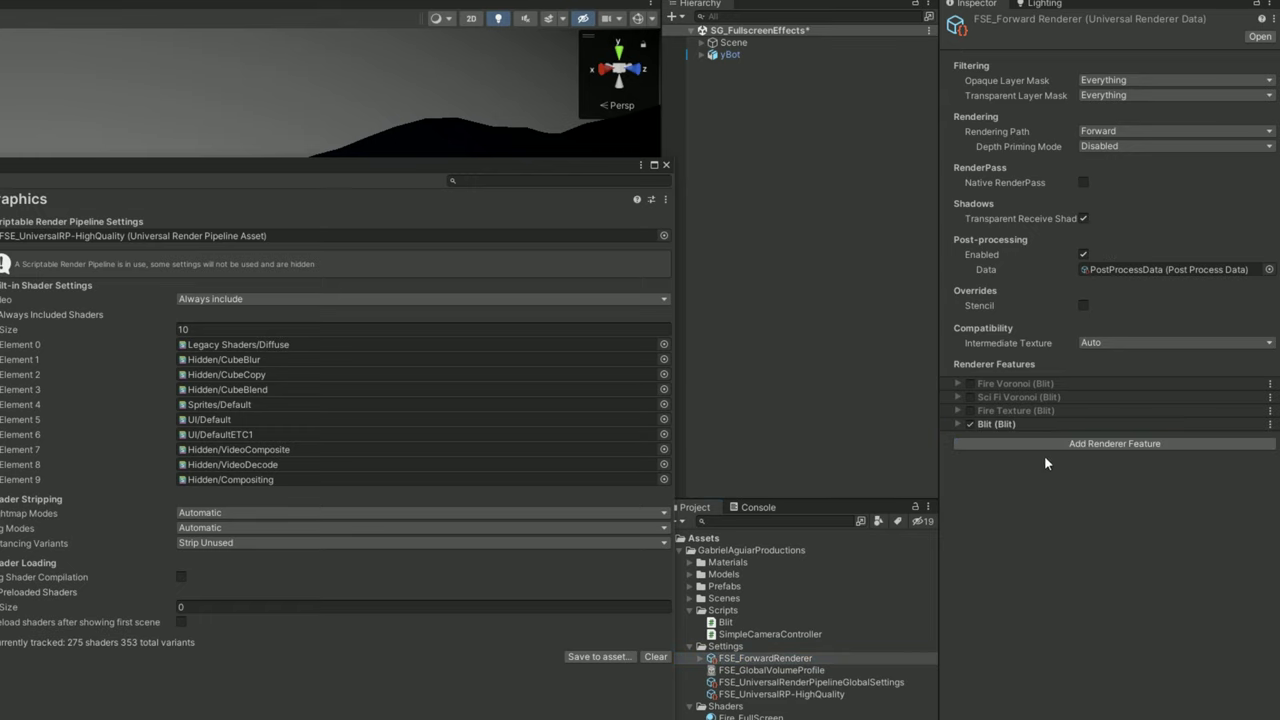
click(957, 424)
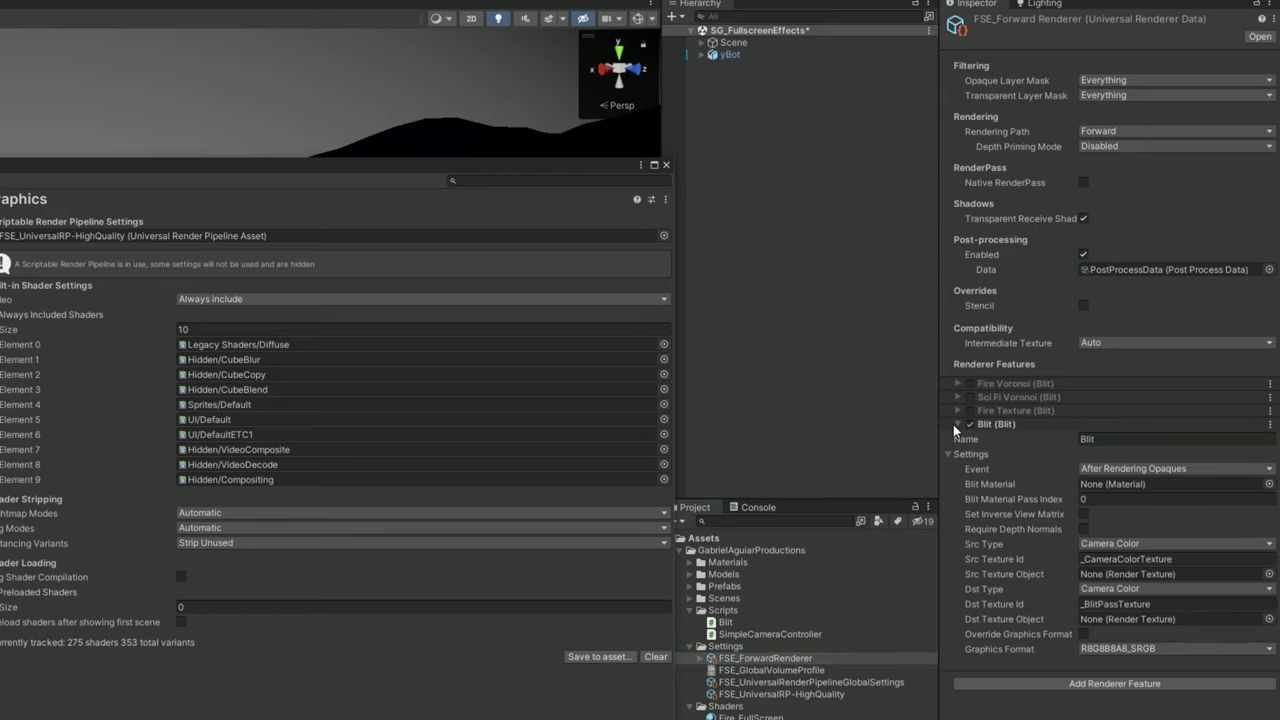
click(1110, 446)
key(Home)
text(Tutorial)
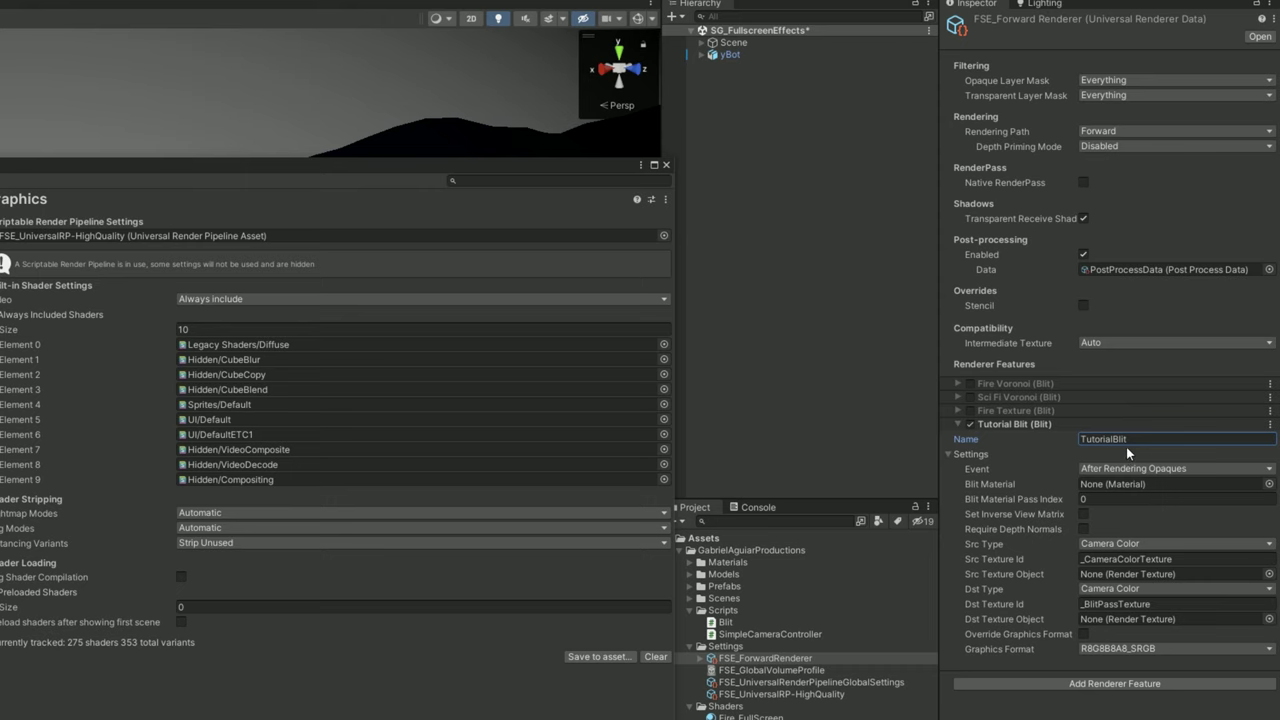
- Leave TutorialBlit's render event at After Rendering Opaques
drag(582, 166, 545, 168)
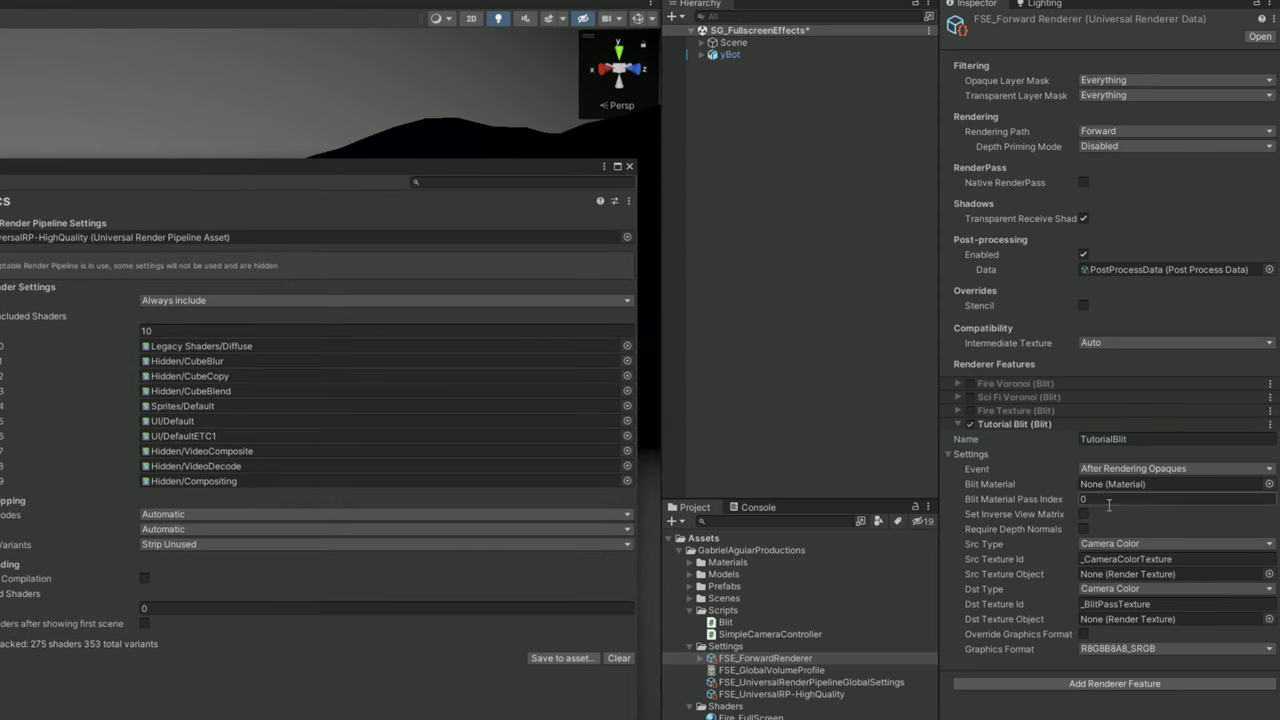
click(1154, 468)
click(1058, 470)
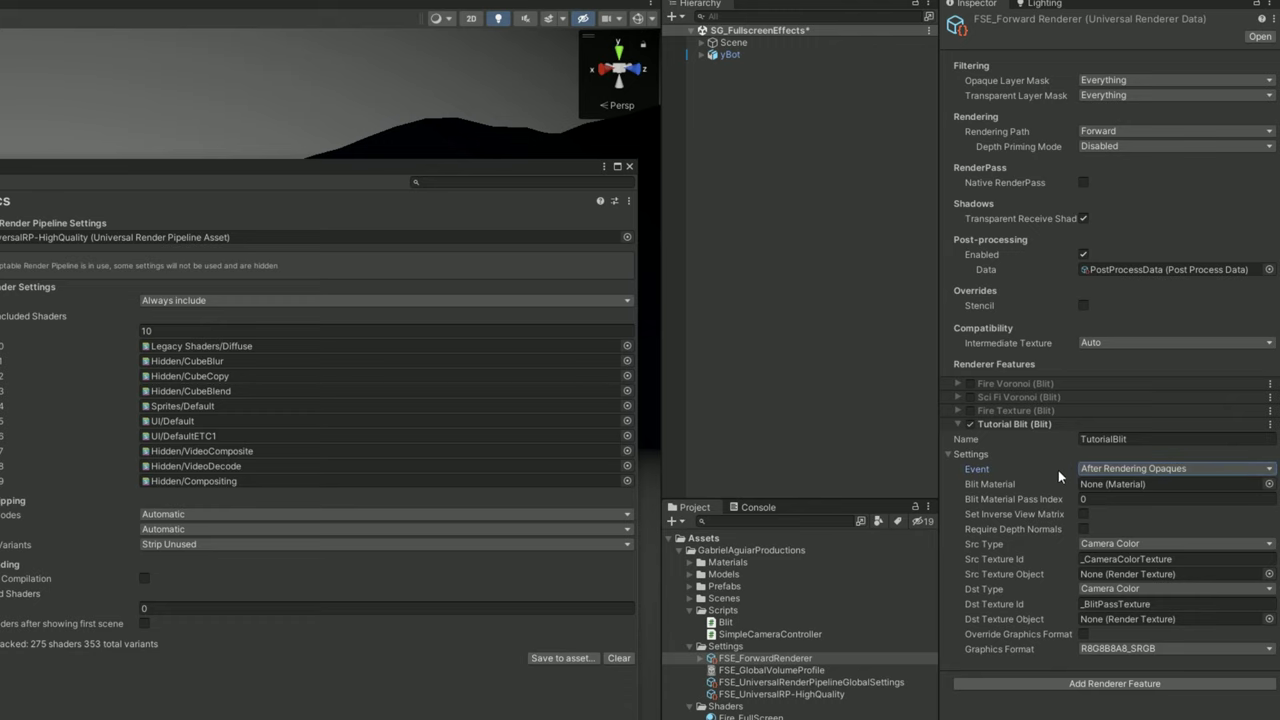
- Close Project Settings and create a URP Unlit Shader Graph called Voronoi_FullScreen_tut in Shaders
click(629, 166)
click(730, 706)
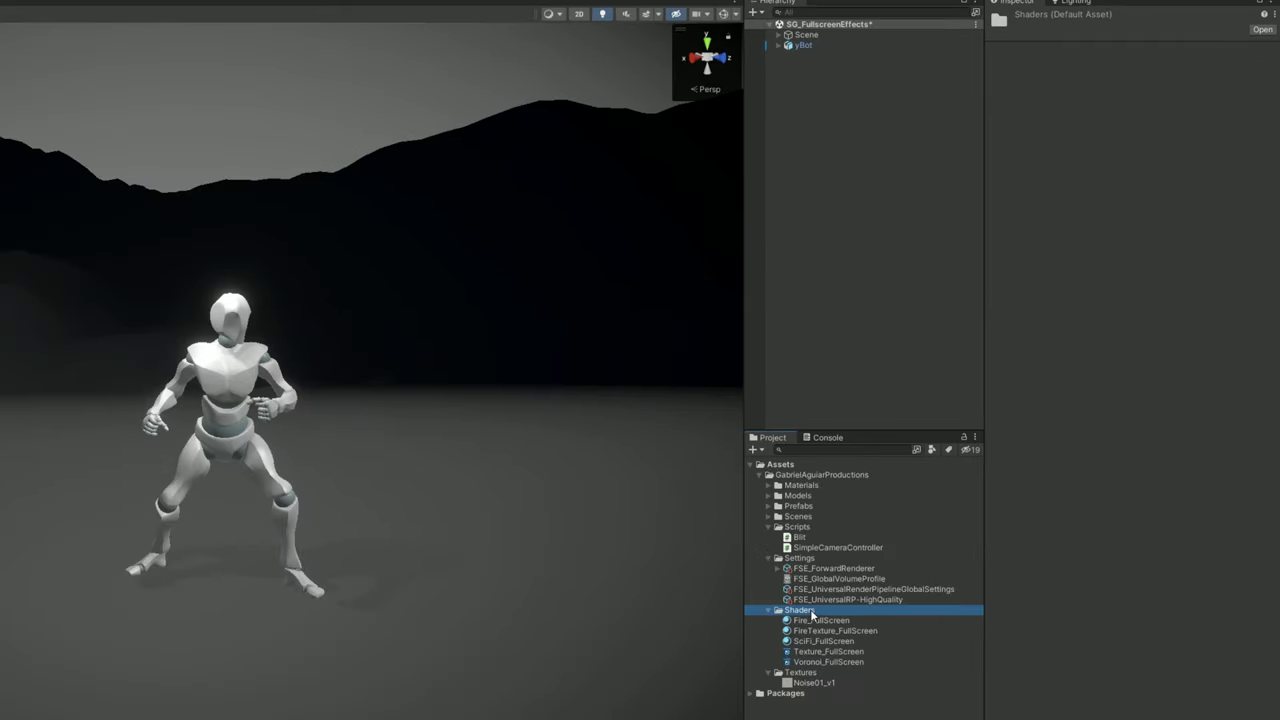
right_click(812, 613)
mouse_move(962, 258)
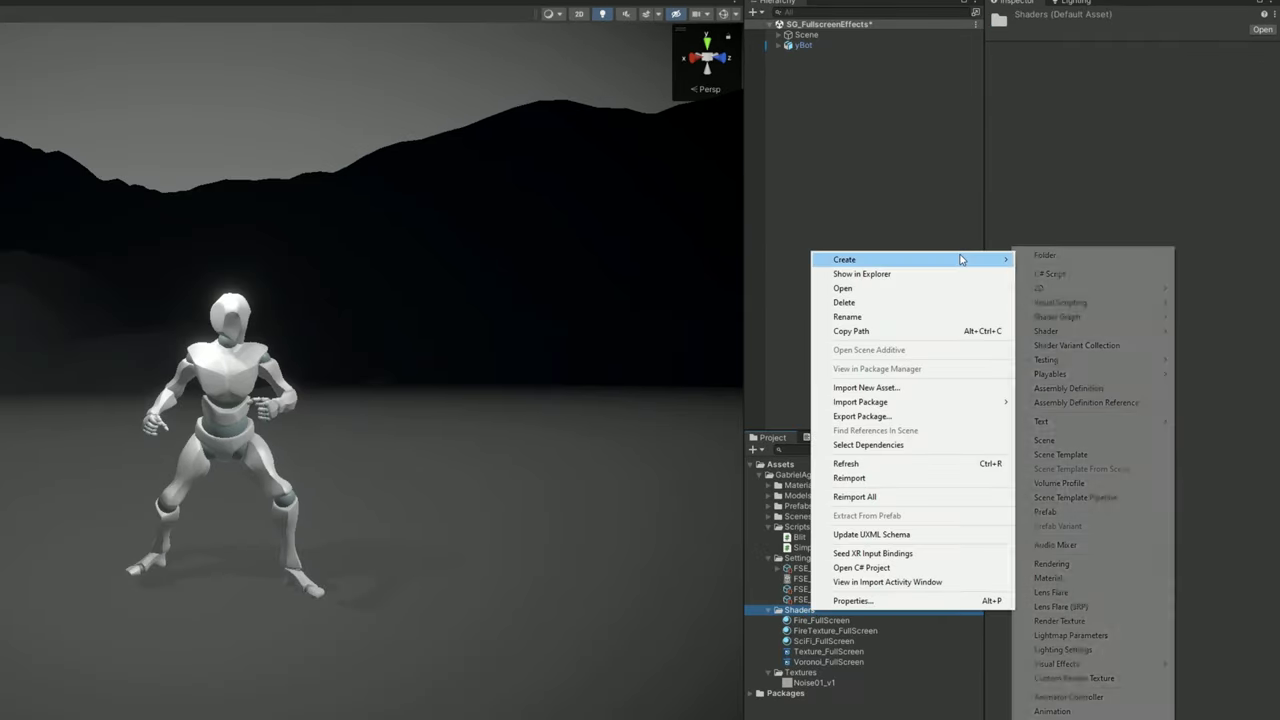
mouse_move(1099, 324)
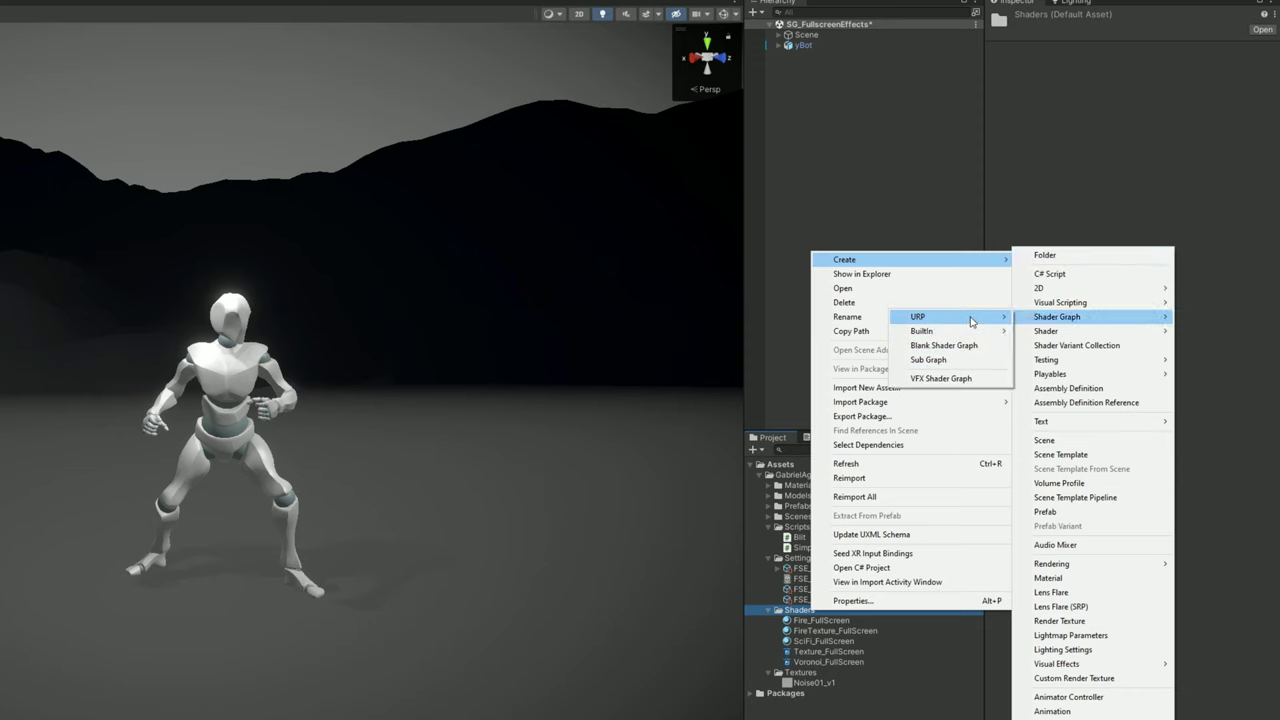
mouse_move(973, 320)
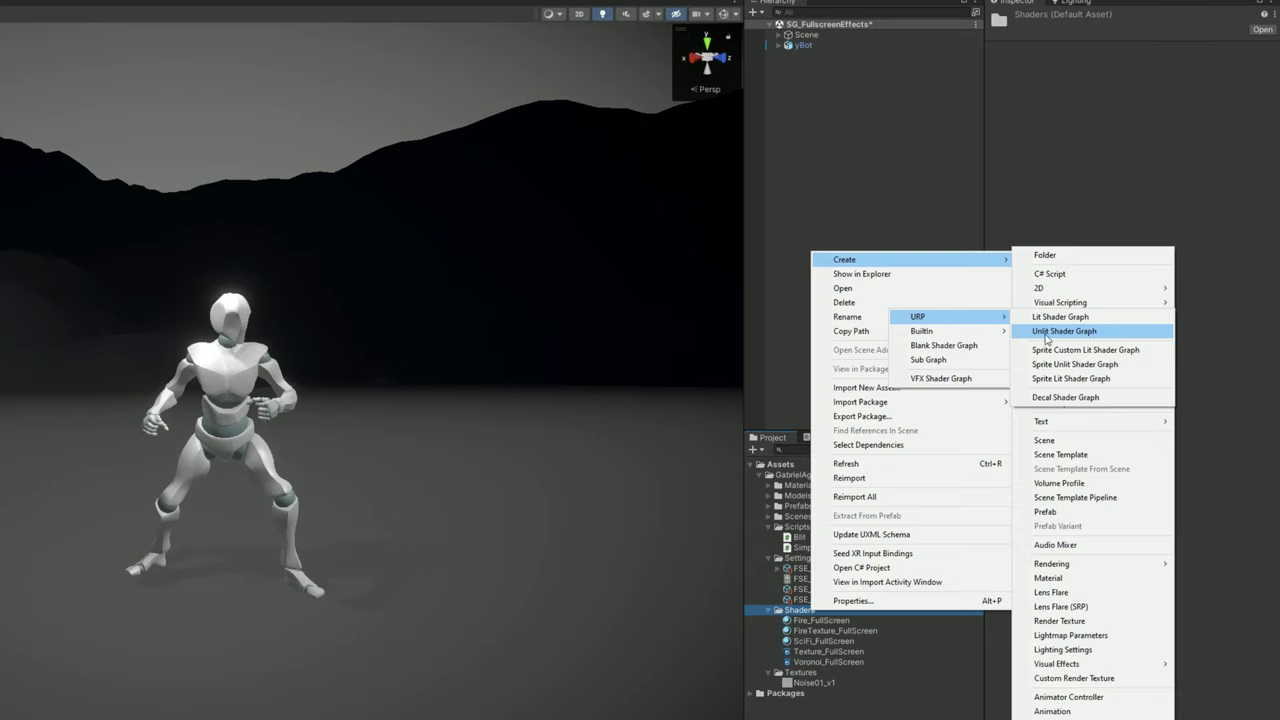
click(944, 345)
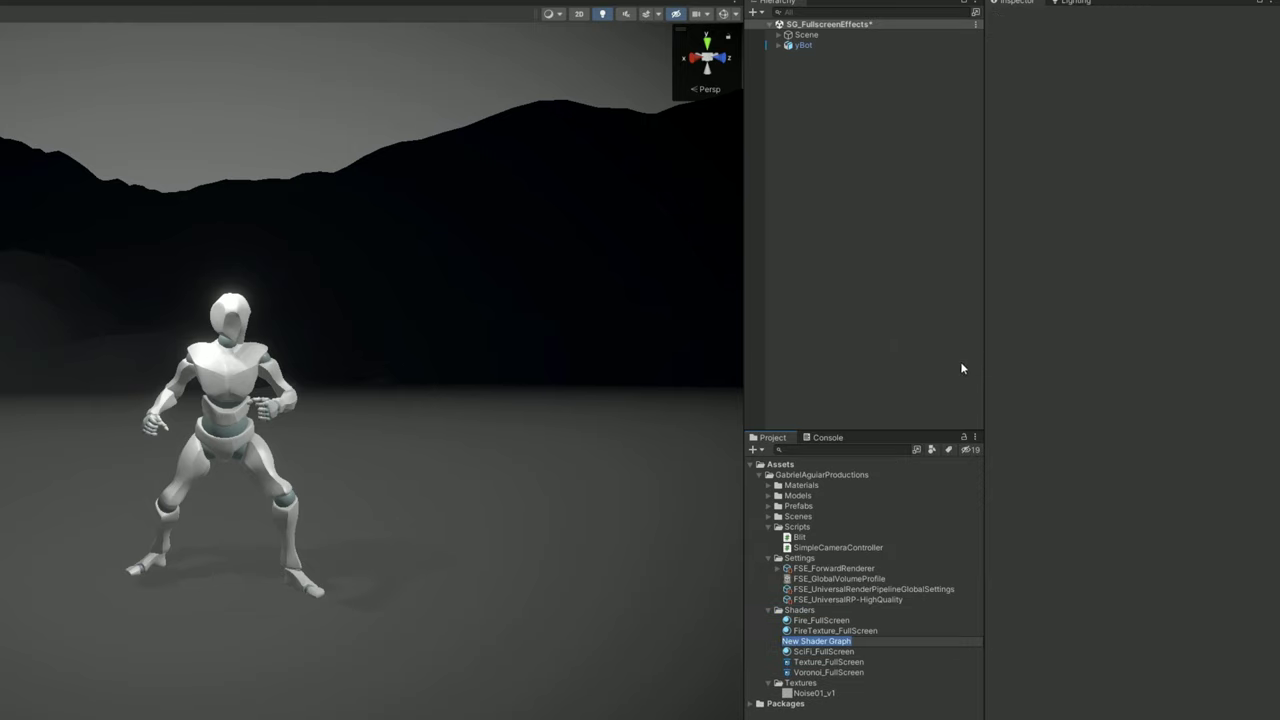
text(Voronoi_FullScreen_tut)
key(Return)
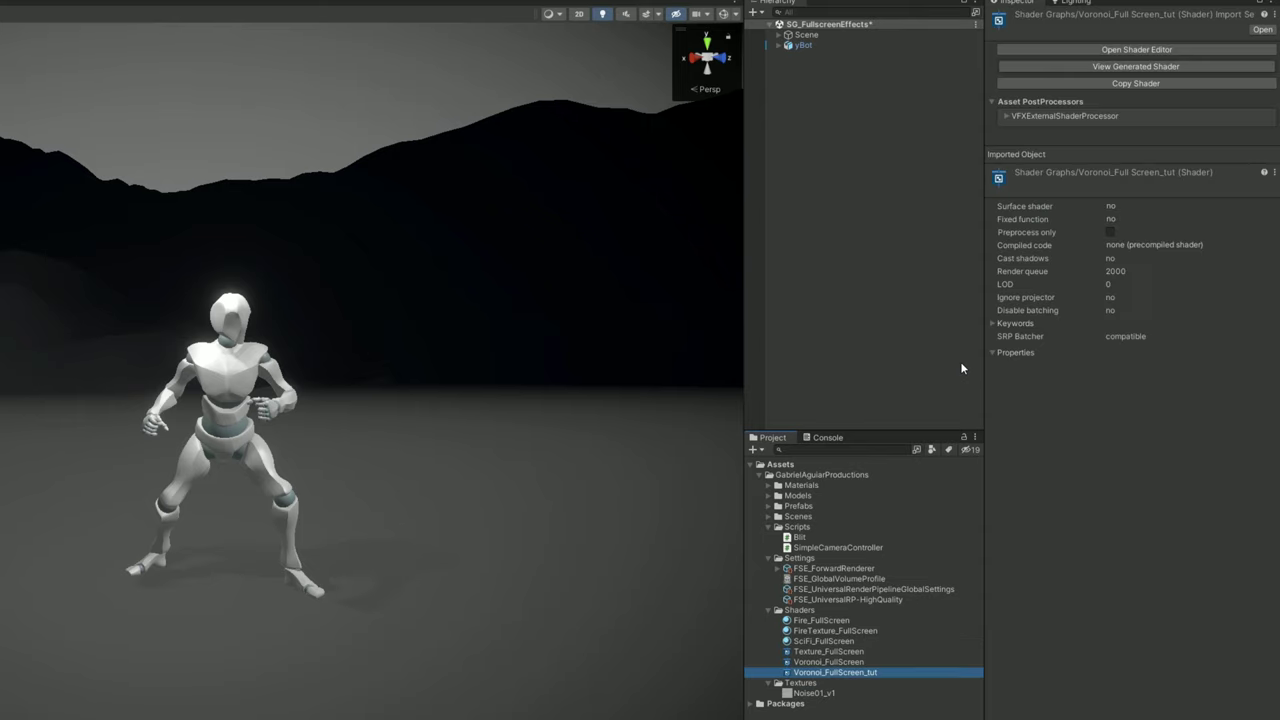
- Open Voronoi_FullScreen_tut and give it a Universal target with an Unlit material
double_click(813, 672)
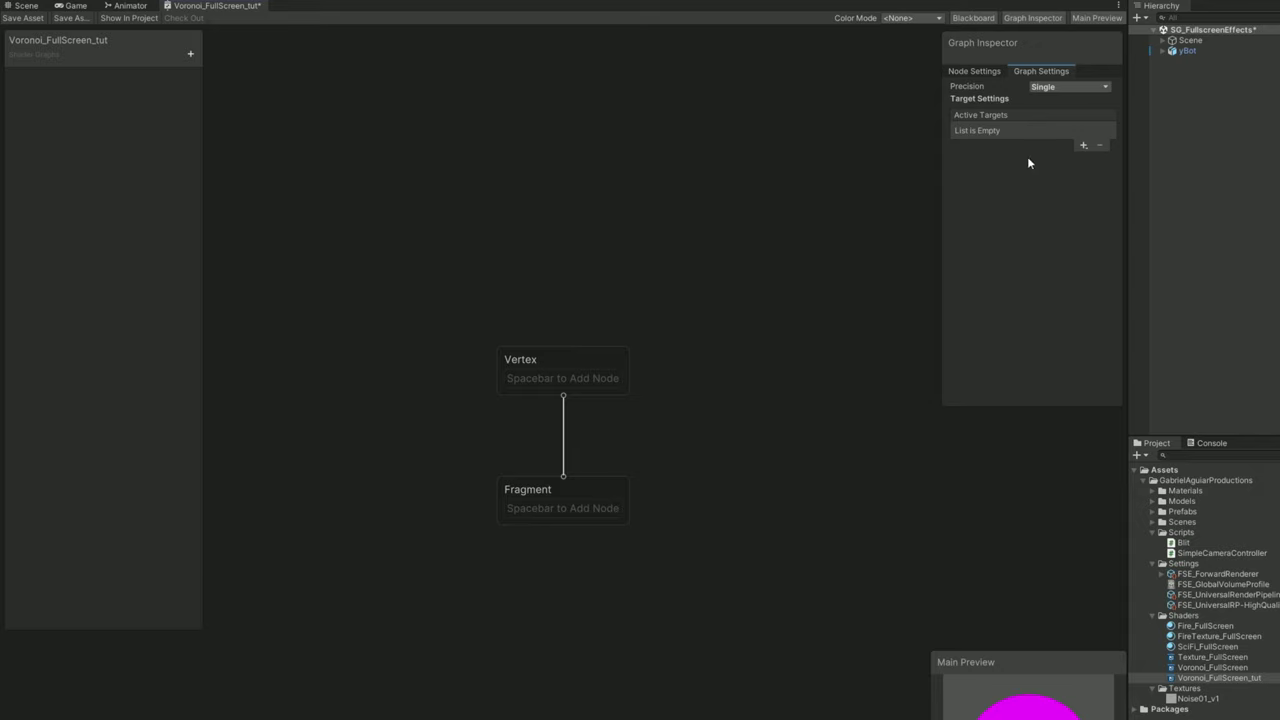
click(1084, 147)
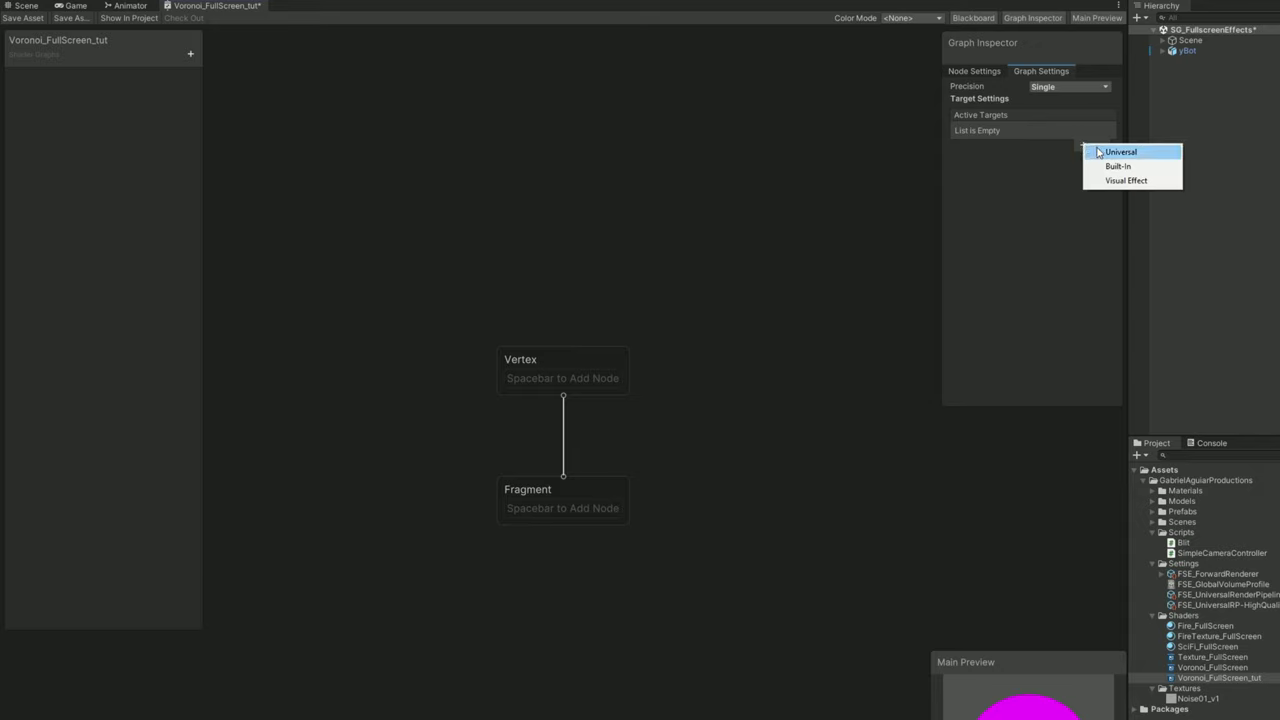
click(1115, 150)
click(1049, 177)
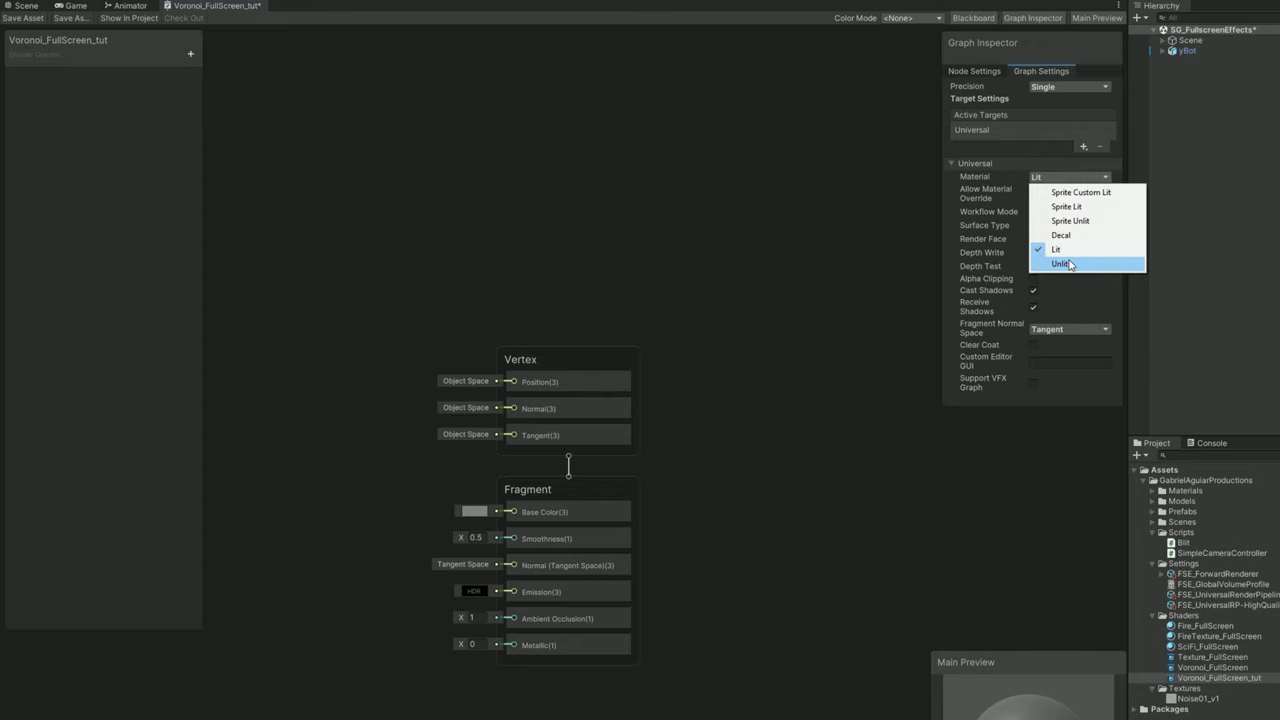
click(1061, 264)
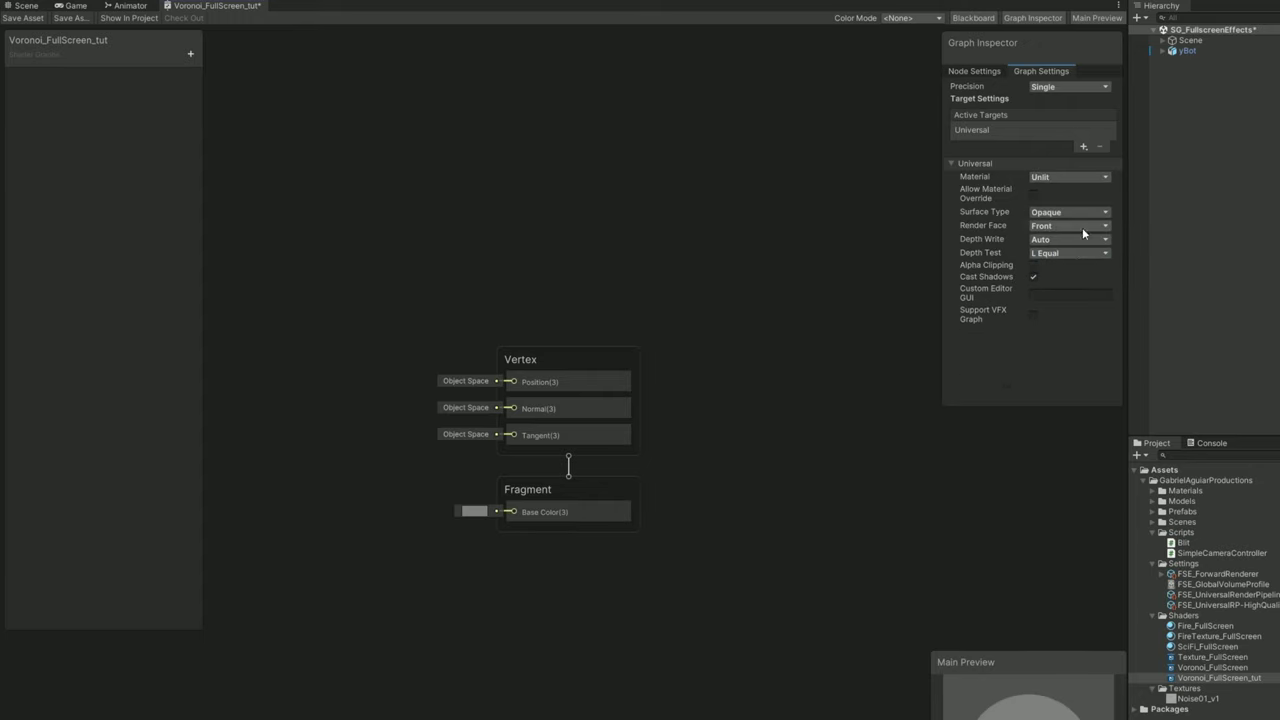
- Allow material overrides and set the Surface Type to Transparent, framing the master stack
click(1034, 195)
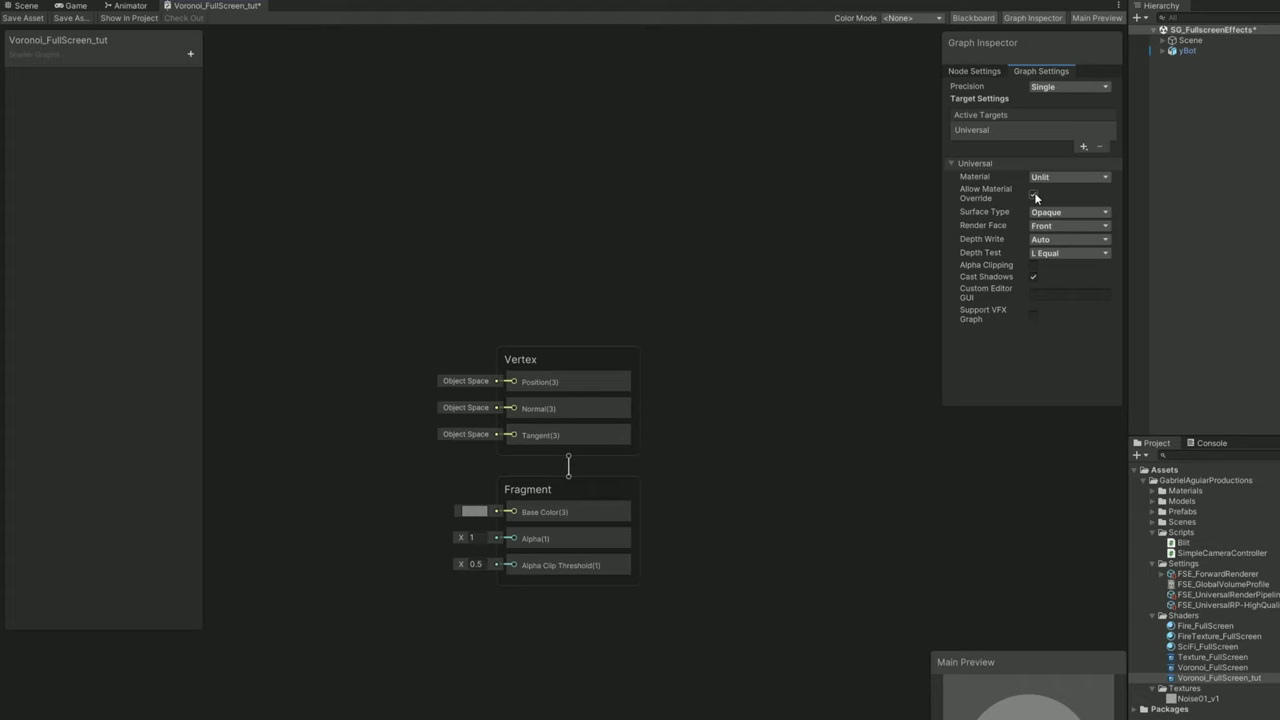
click(1060, 211)
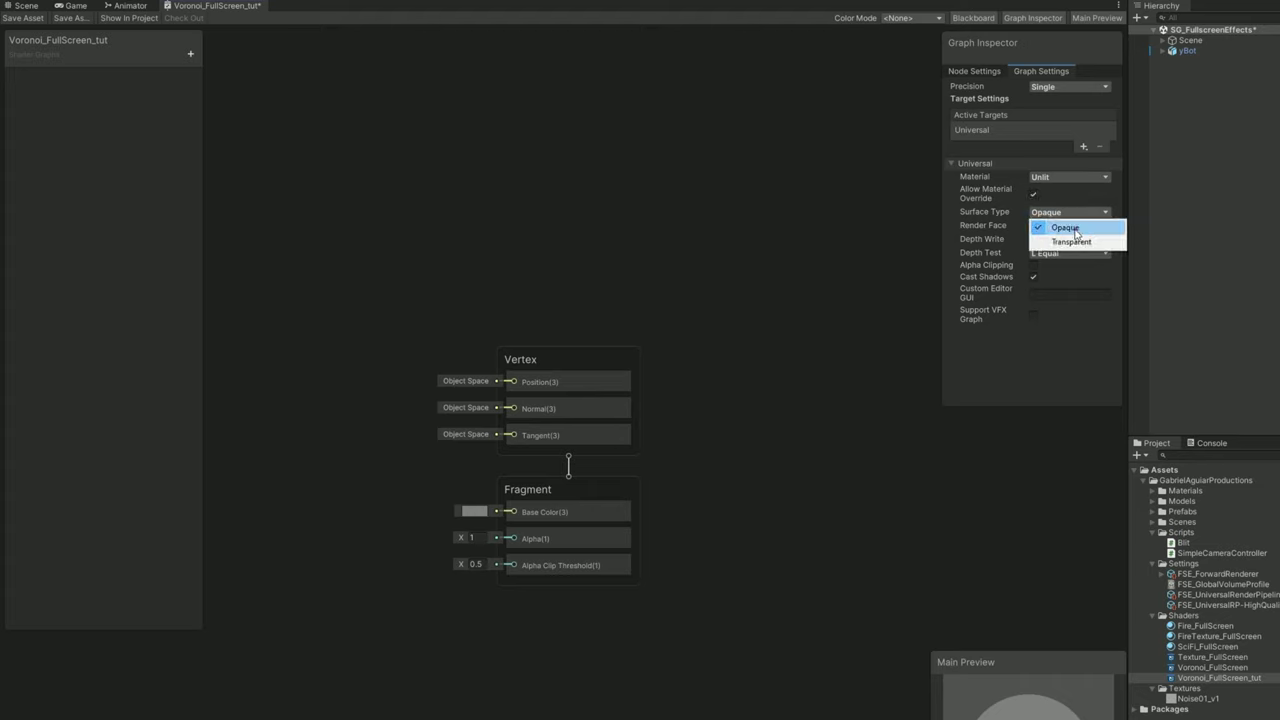
click(1070, 238)
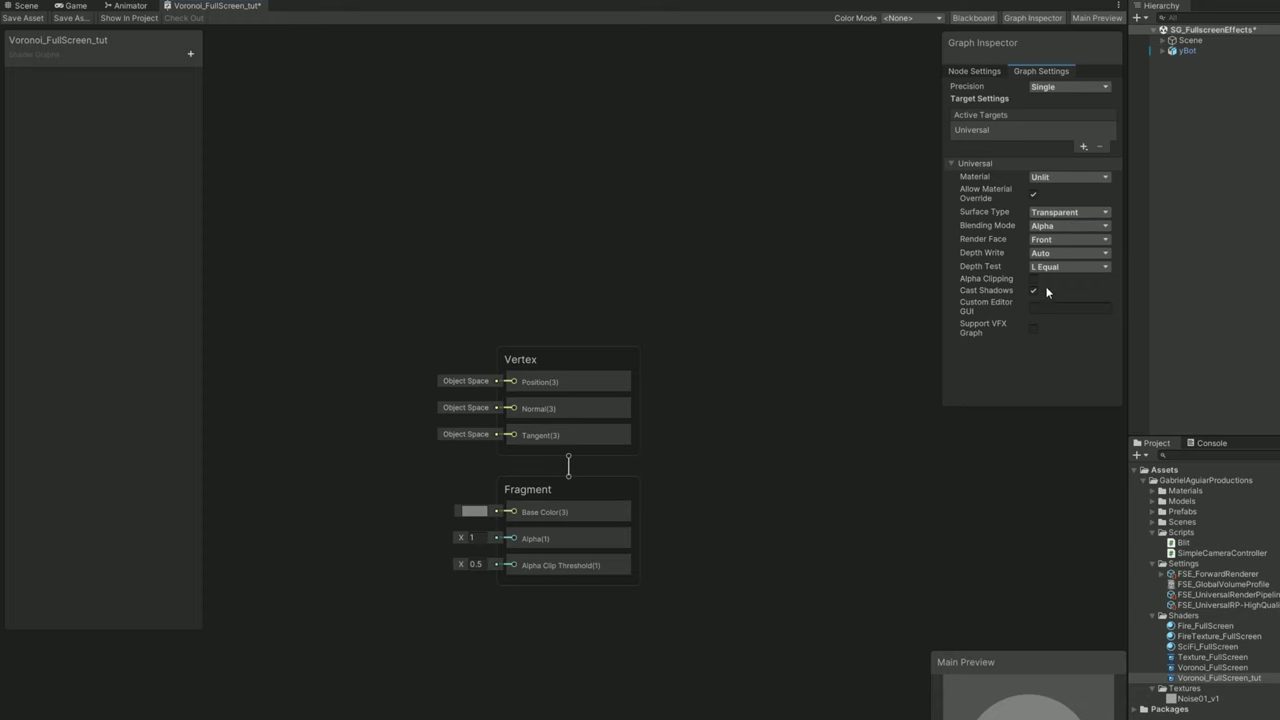
drag(1135, 407, 1189, 407)
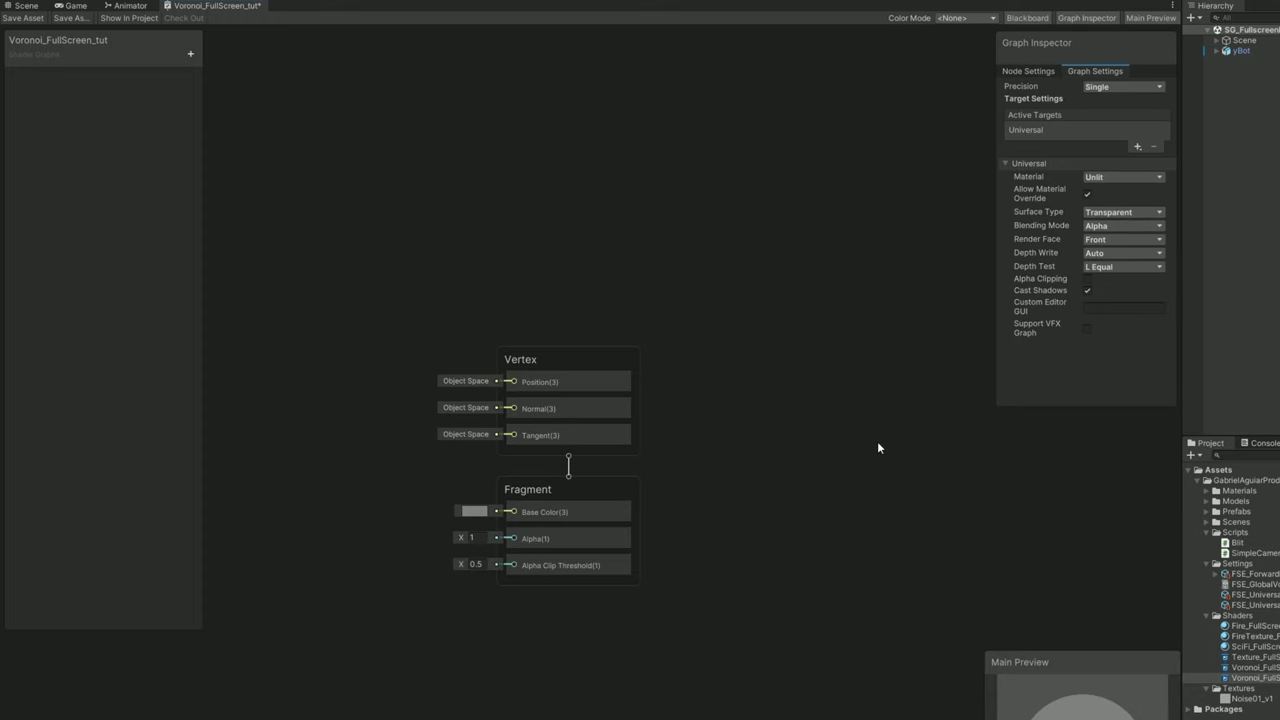
key(a)
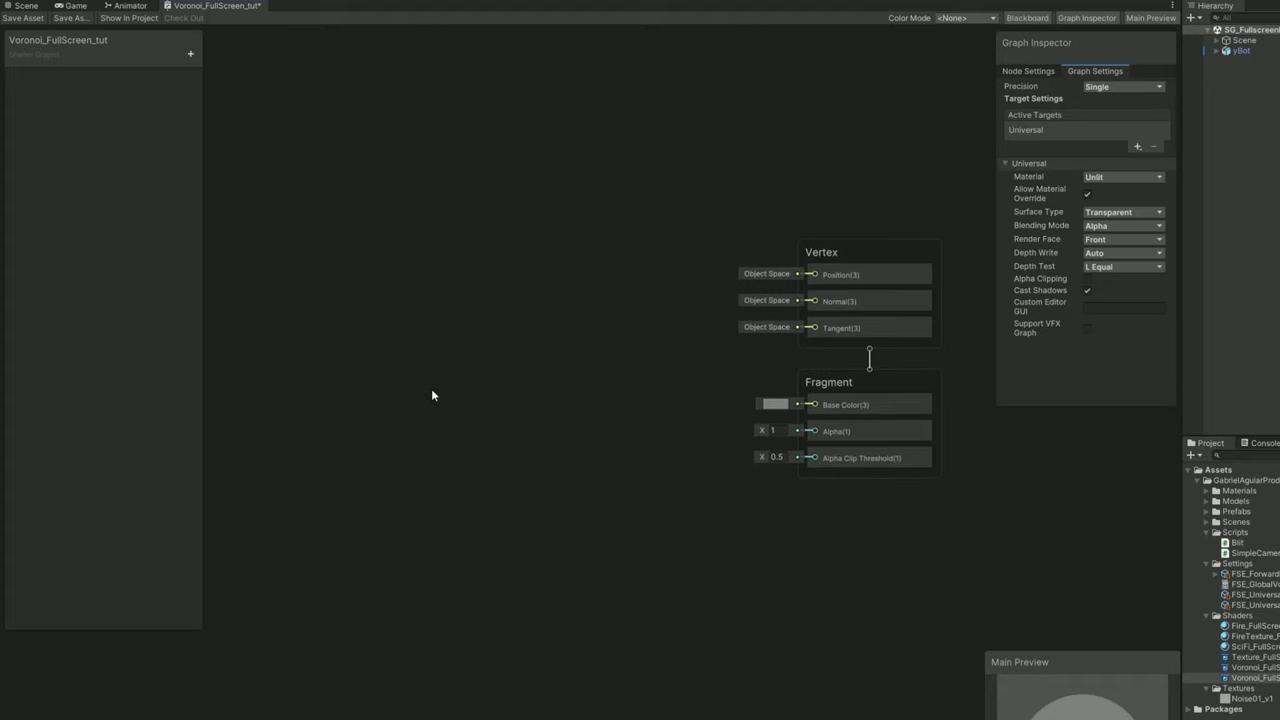
key(space)
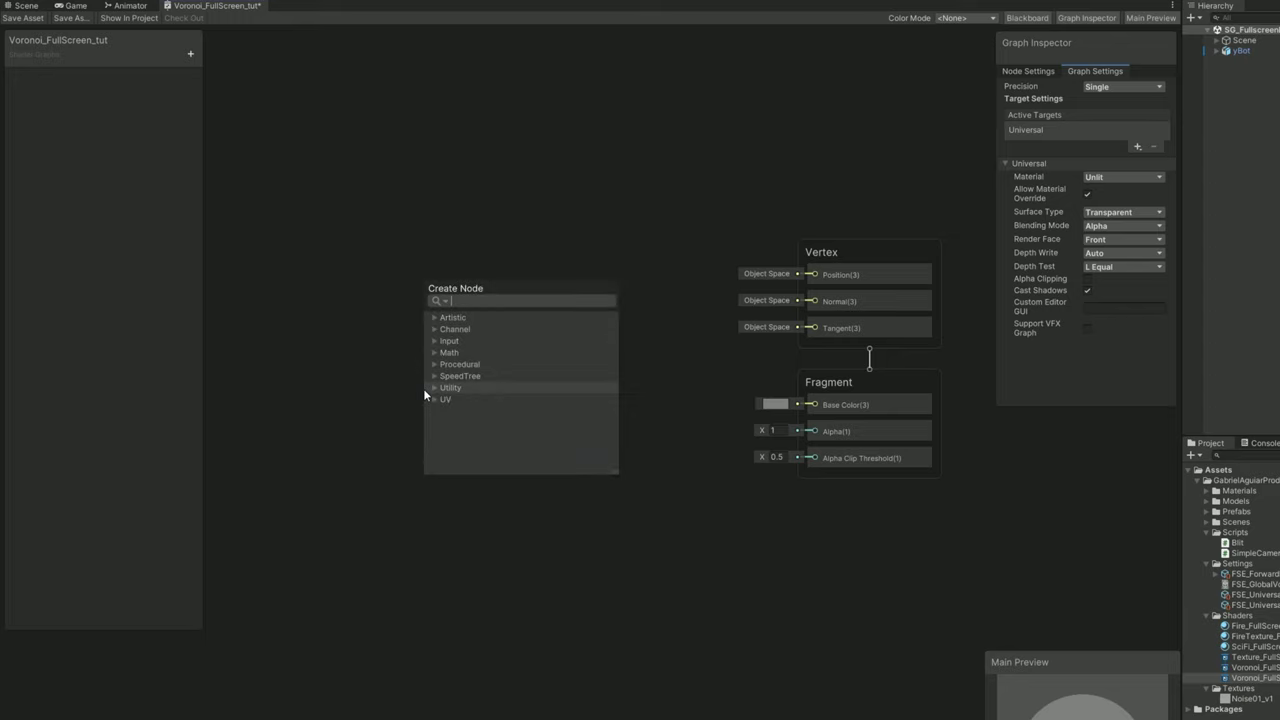
- Add a Polar Coordinates node and feed its output into a Split node
text(pol)
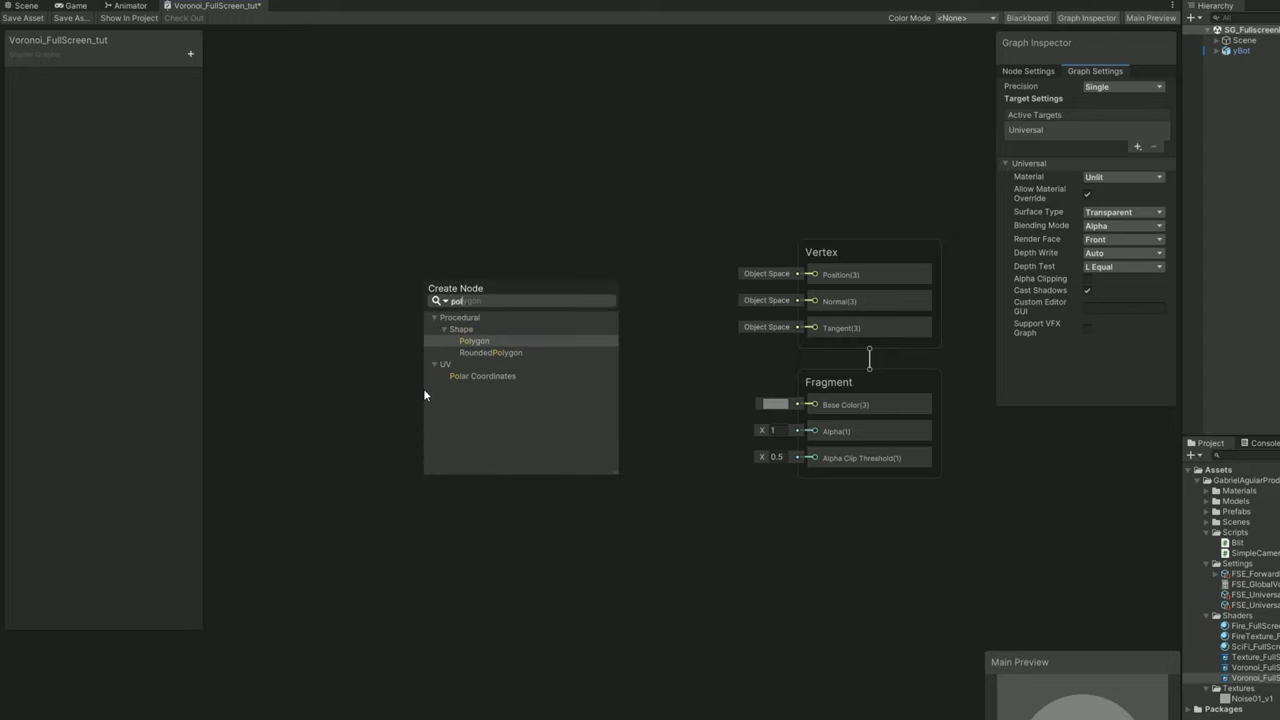
click(483, 376)
middle_drag(511, 357, 685, 359)
drag(685, 412, 486, 348)
scroll(584, 340, up, 2)
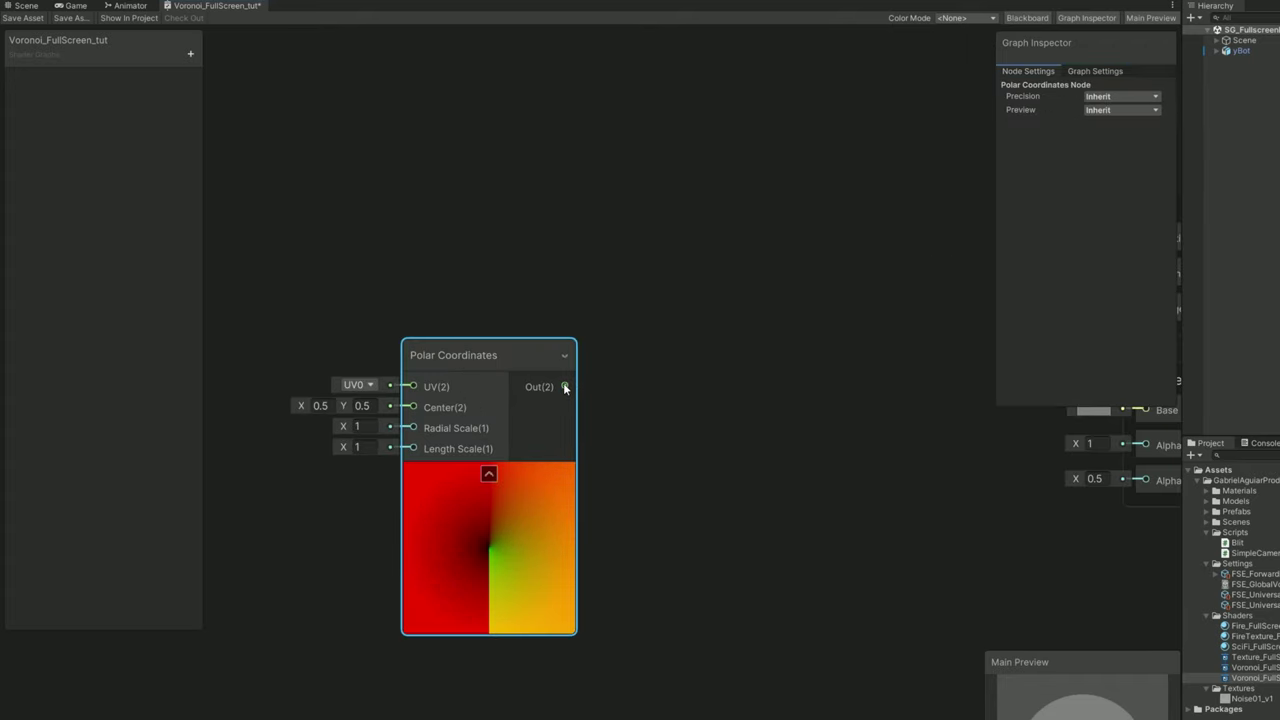
drag(565, 387, 631, 368)
text(split)
key(Return)
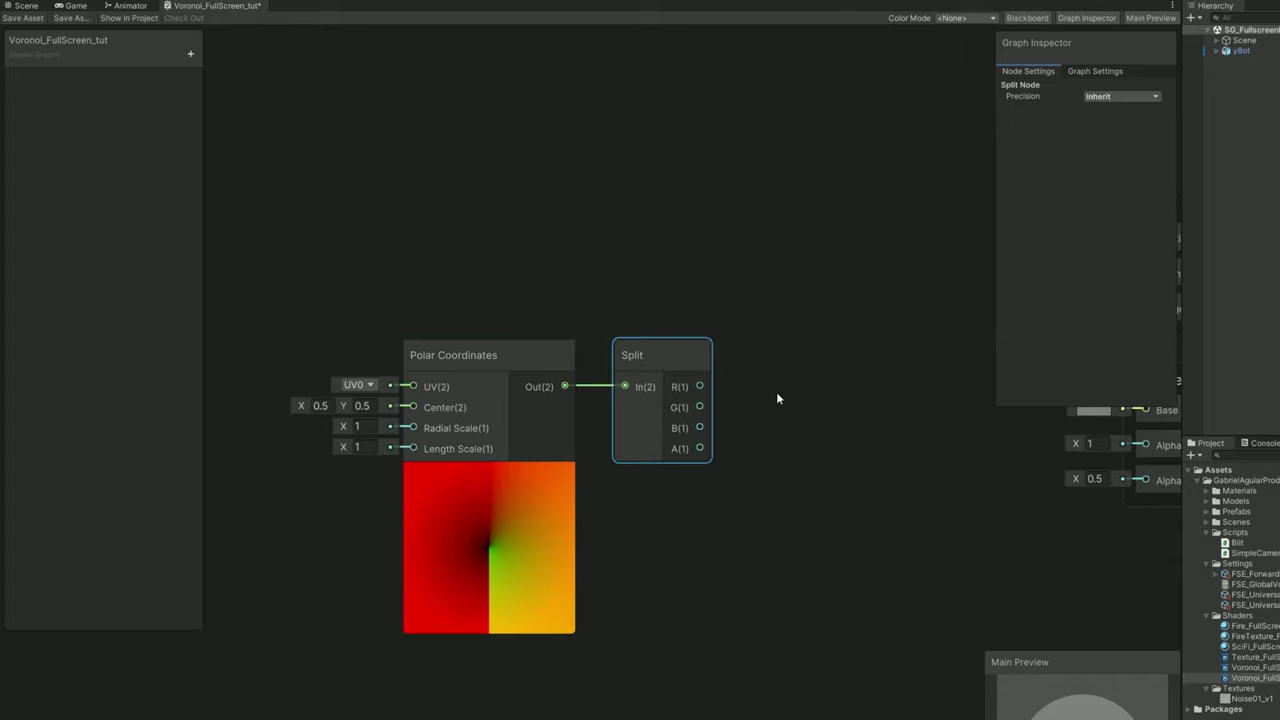
middle_drag(778, 399, 646, 398)
- Add a Power node off Split's R output with its exponent raised to 3.86
drag(568, 386, 666, 352)
text(p)
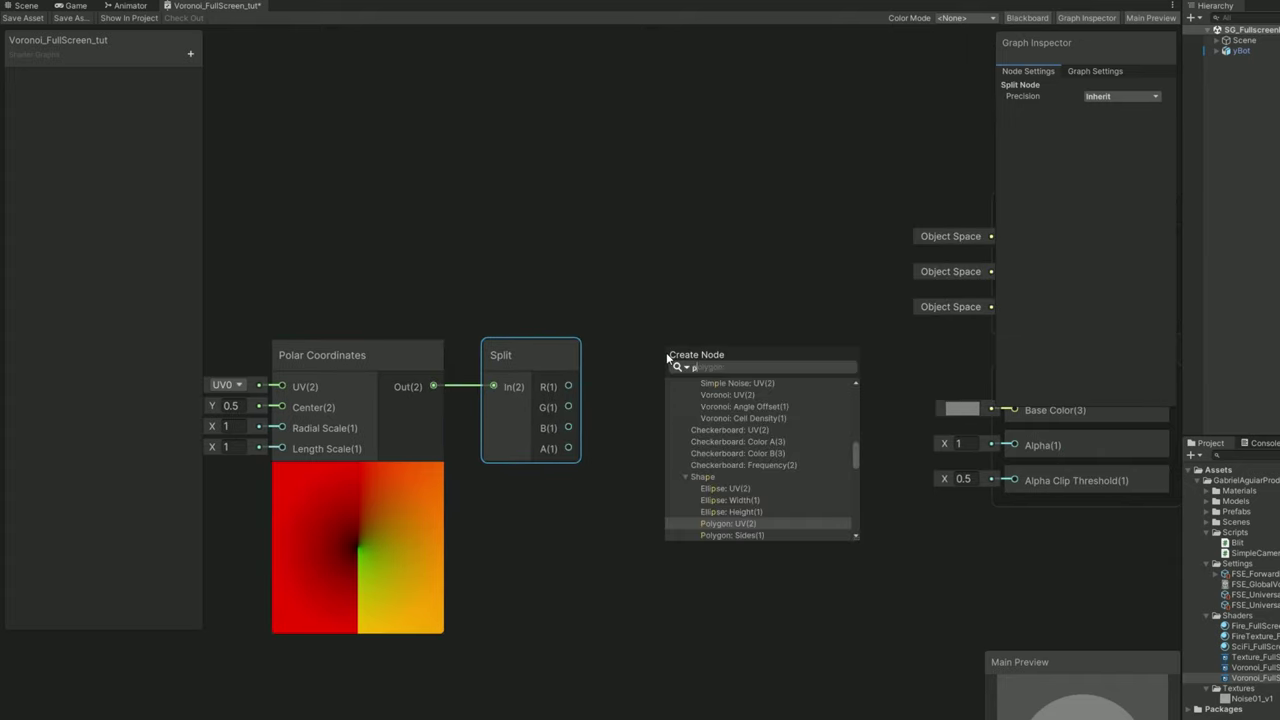
text(ower)
key(Return)
click(690, 350)
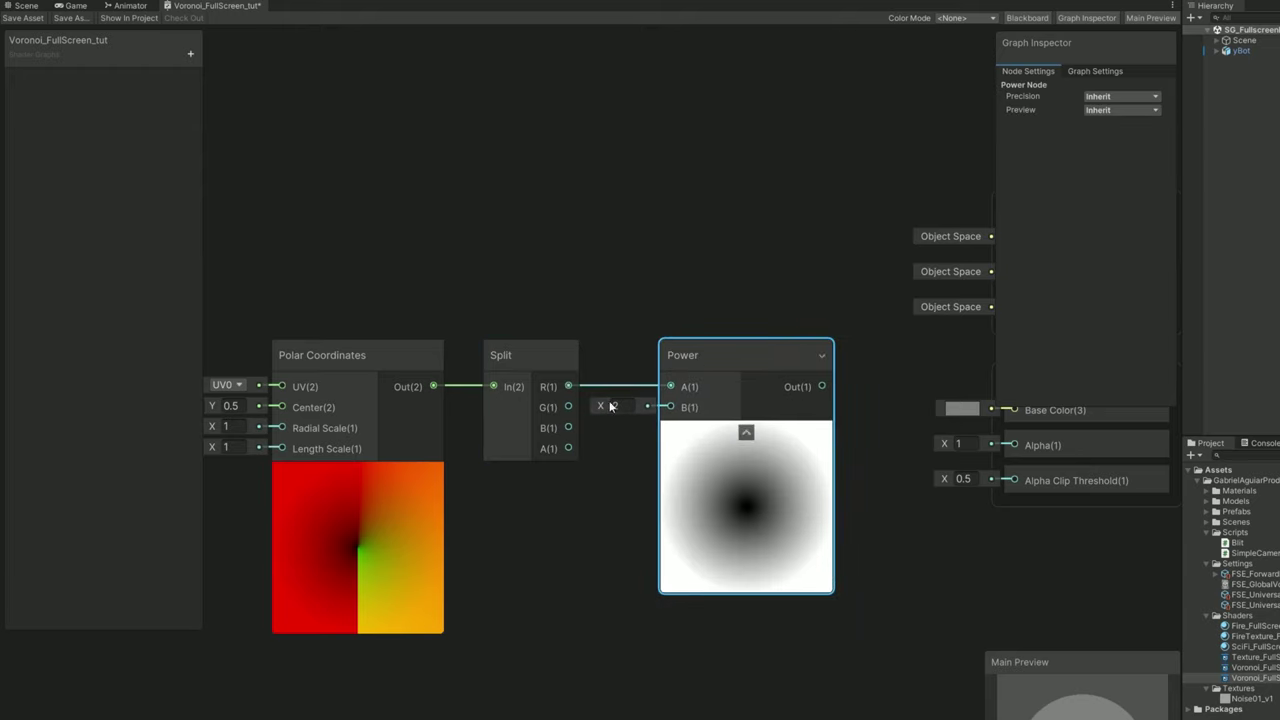
drag(610, 408, 655, 408)
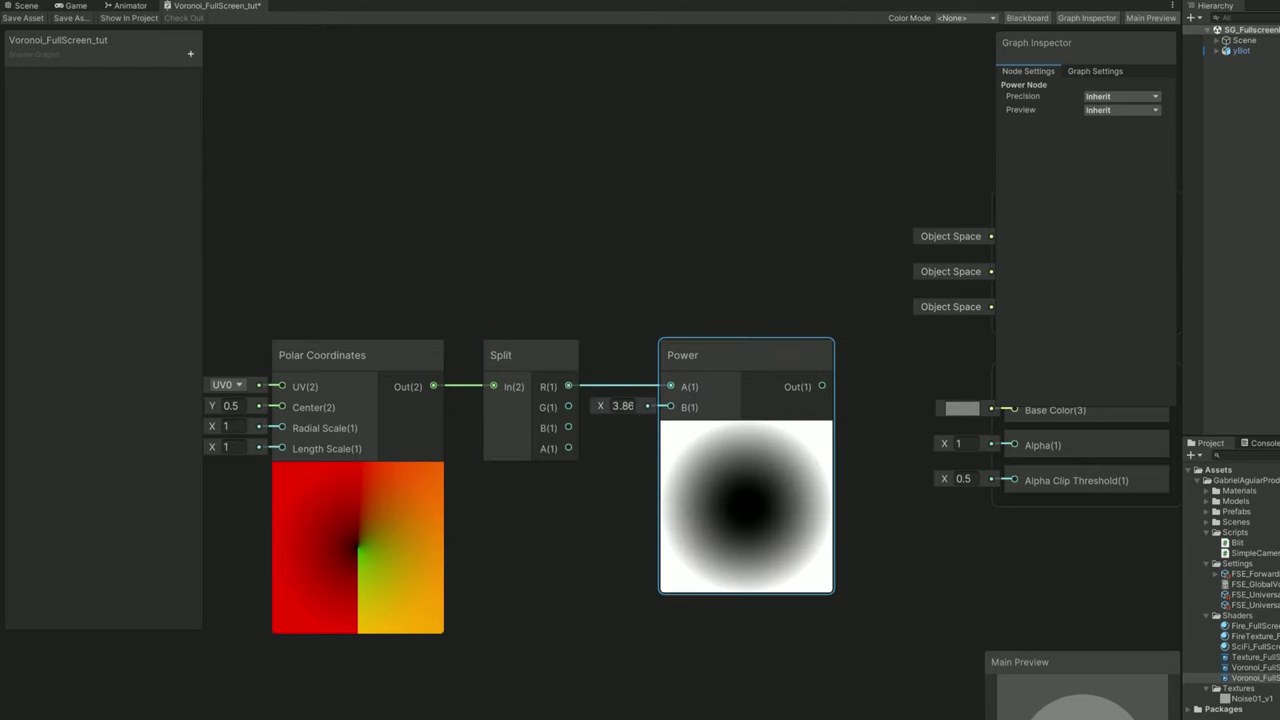
- Insert a Multiply node with factor 0.69 between Split R and Power's A input
drag(460, 386, 524, 319)
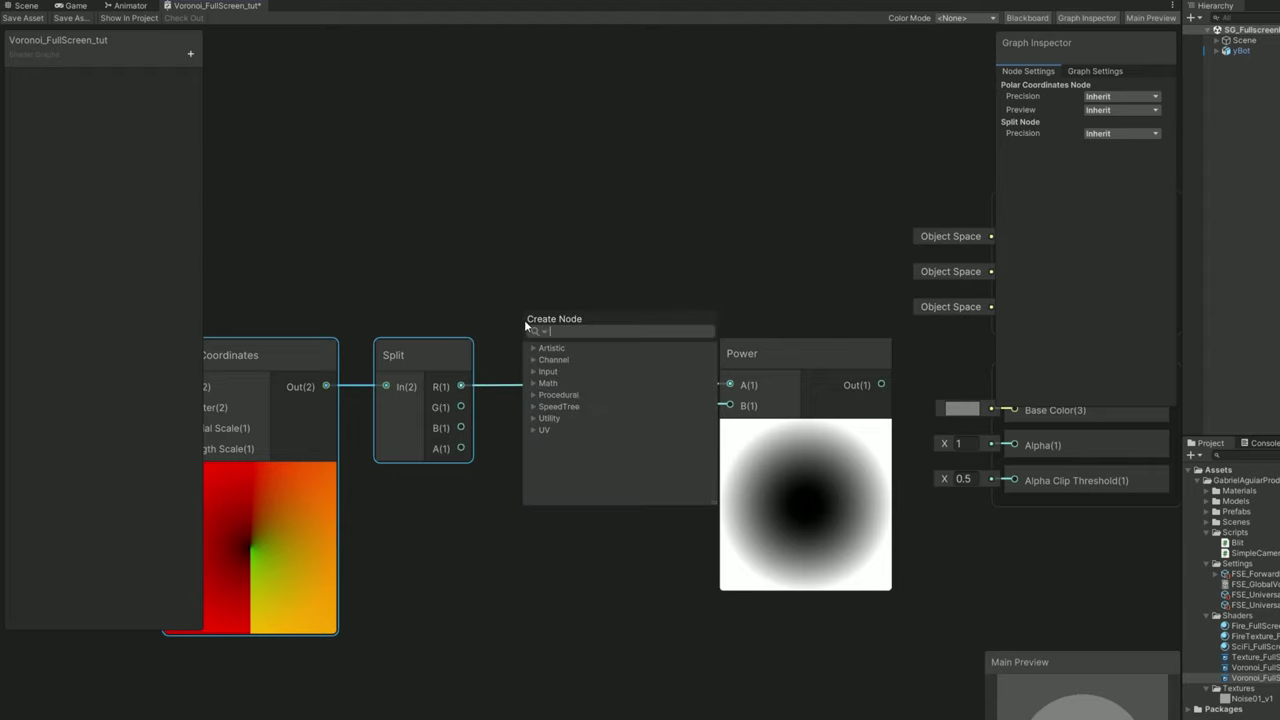
text(mu)
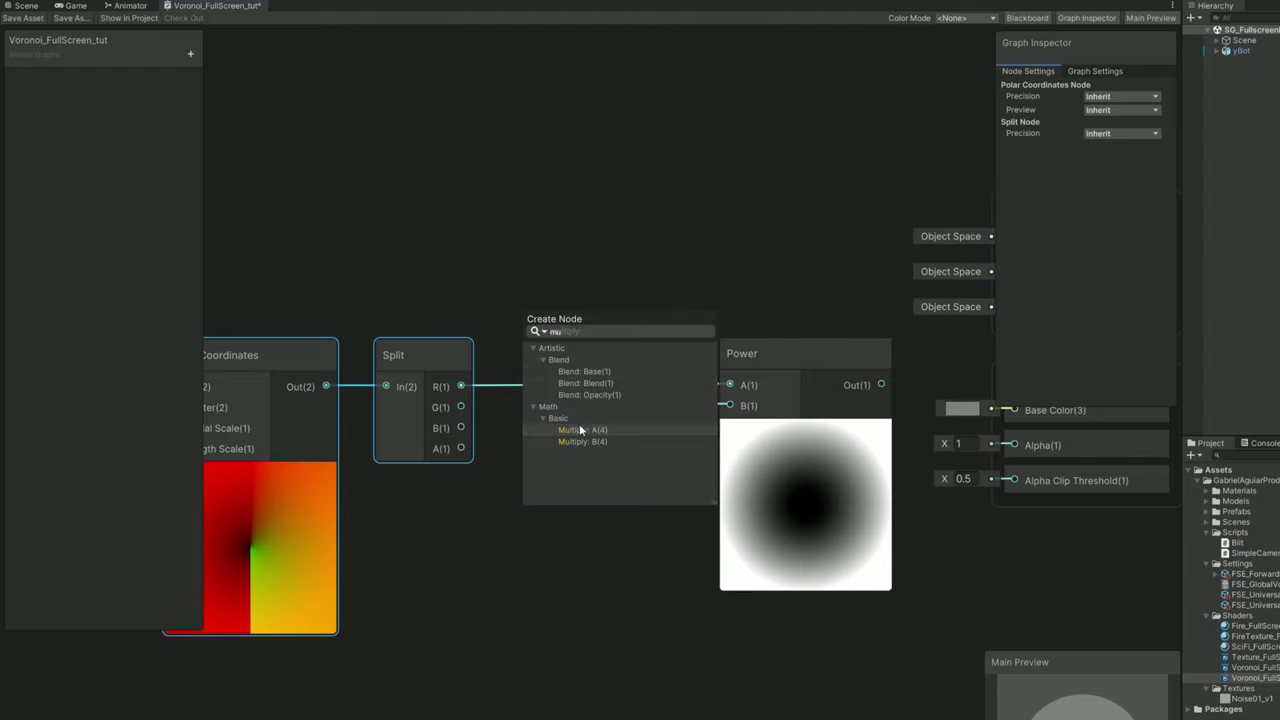
click(580, 430)
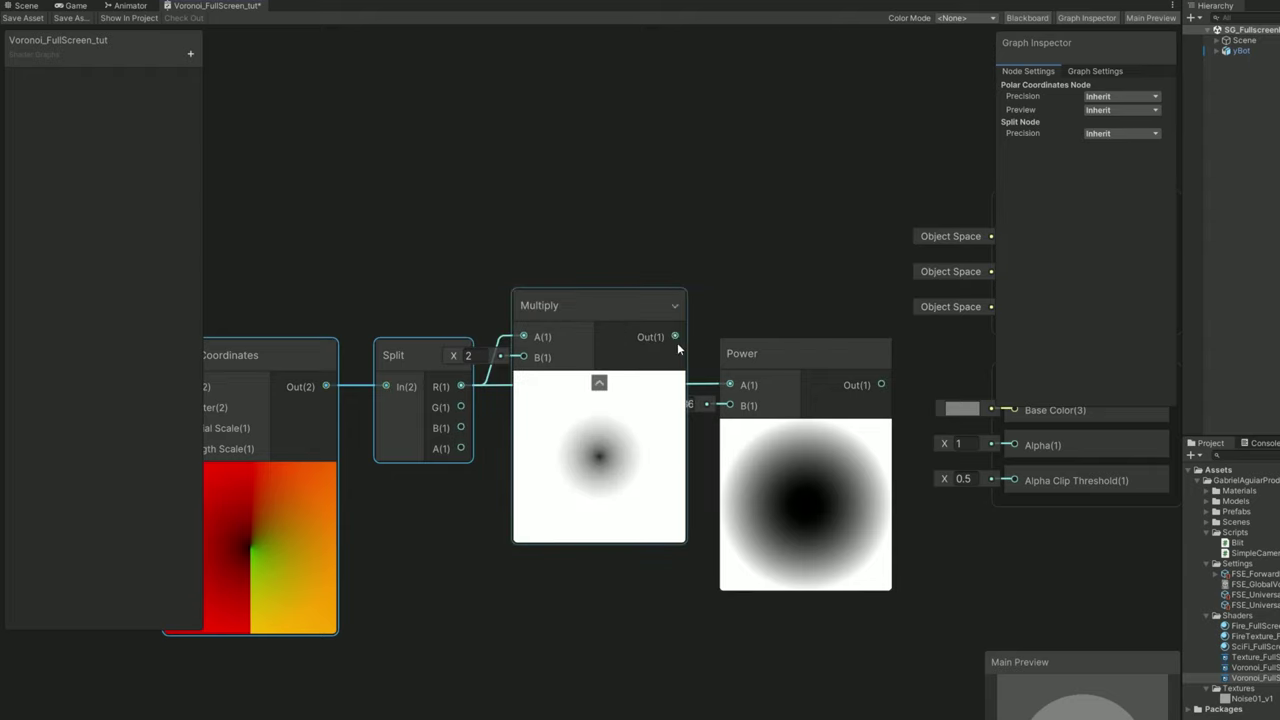
drag(675, 337, 729, 384)
drag(615, 308, 635, 356)
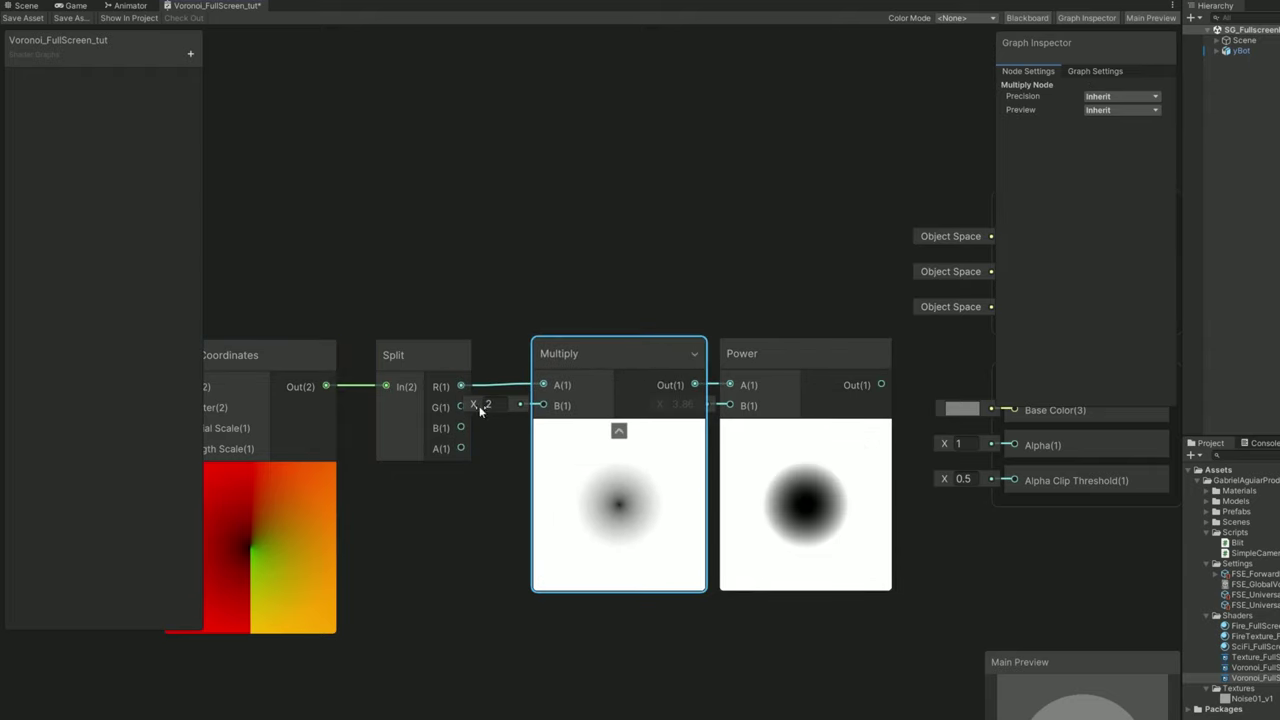
drag(477, 409, 451, 406)
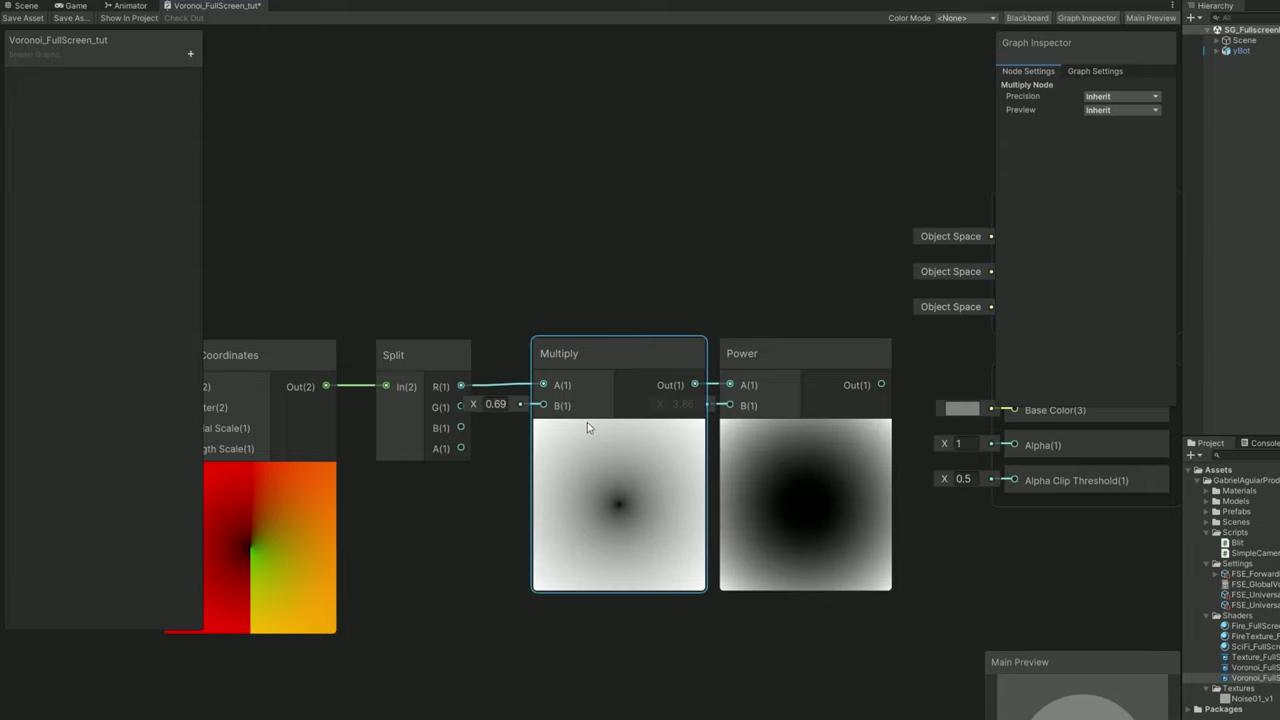
click(714, 277)
scroll(714, 277, down, 2)
- Connect the Power output to Fragment Base Color and save the shader graph
middle_drag(714, 277, 606, 430)
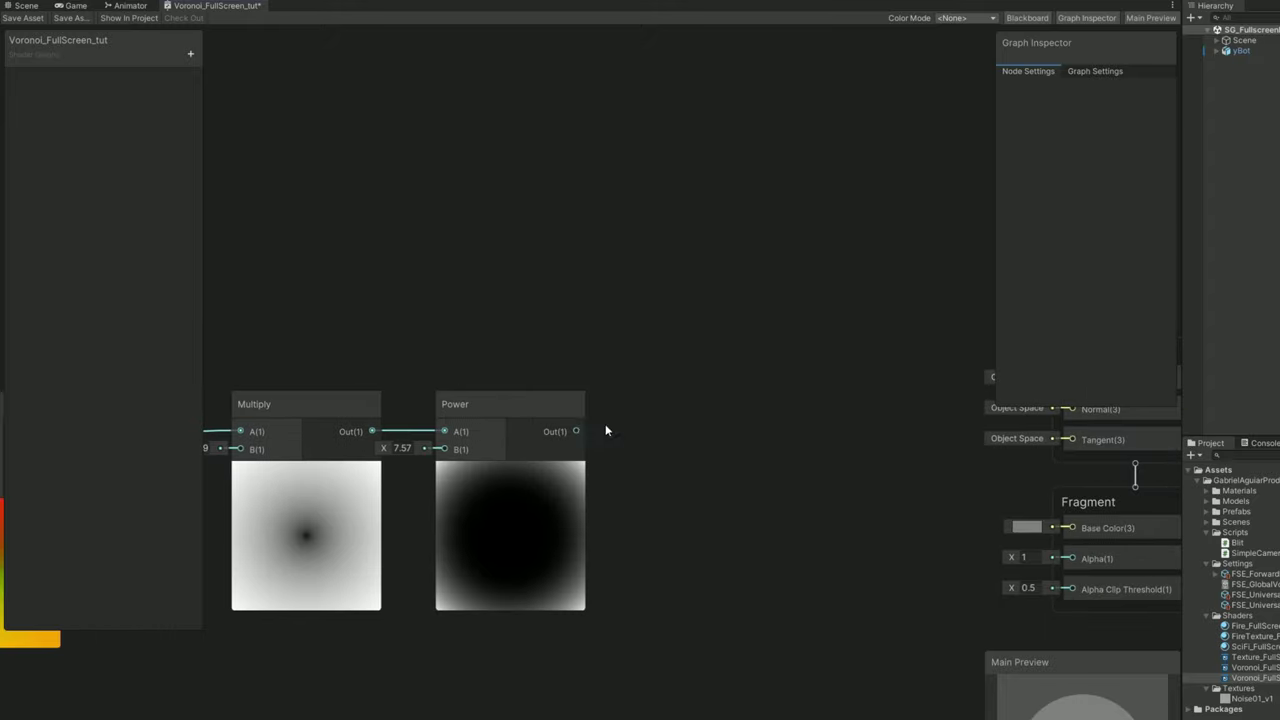
scroll(650, 458, down, 2)
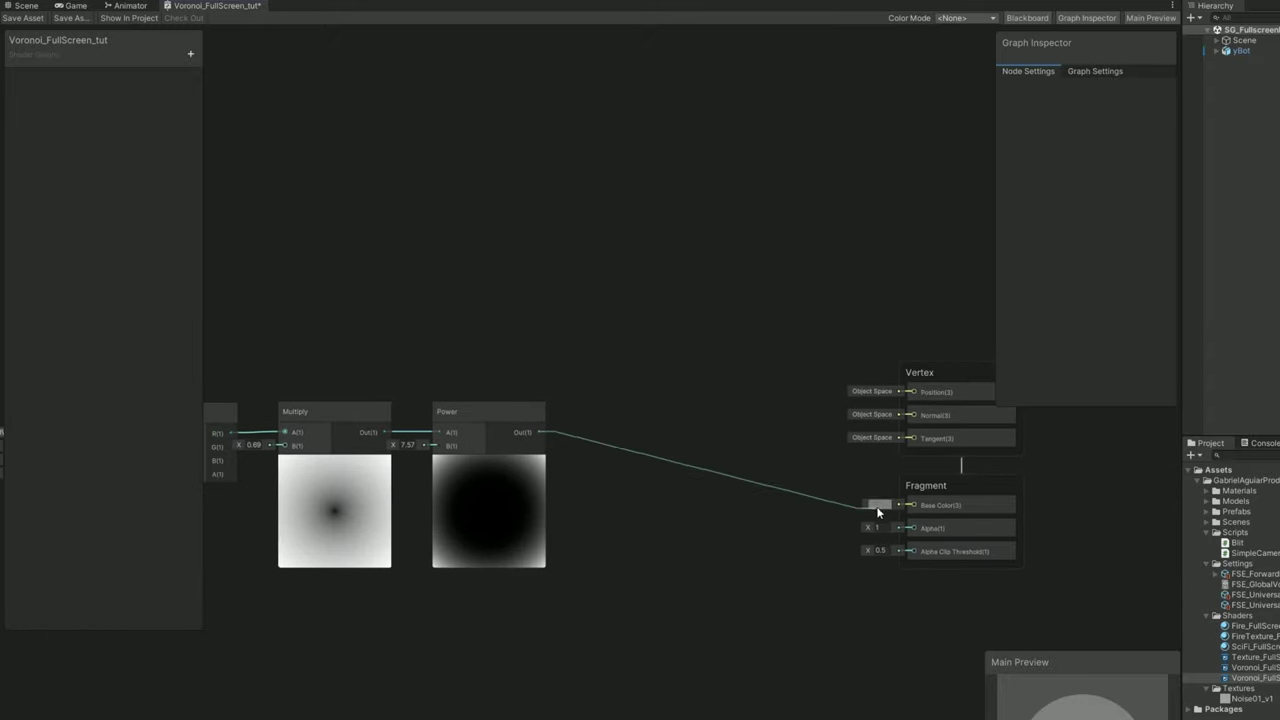
drag(878, 512, 911, 505)
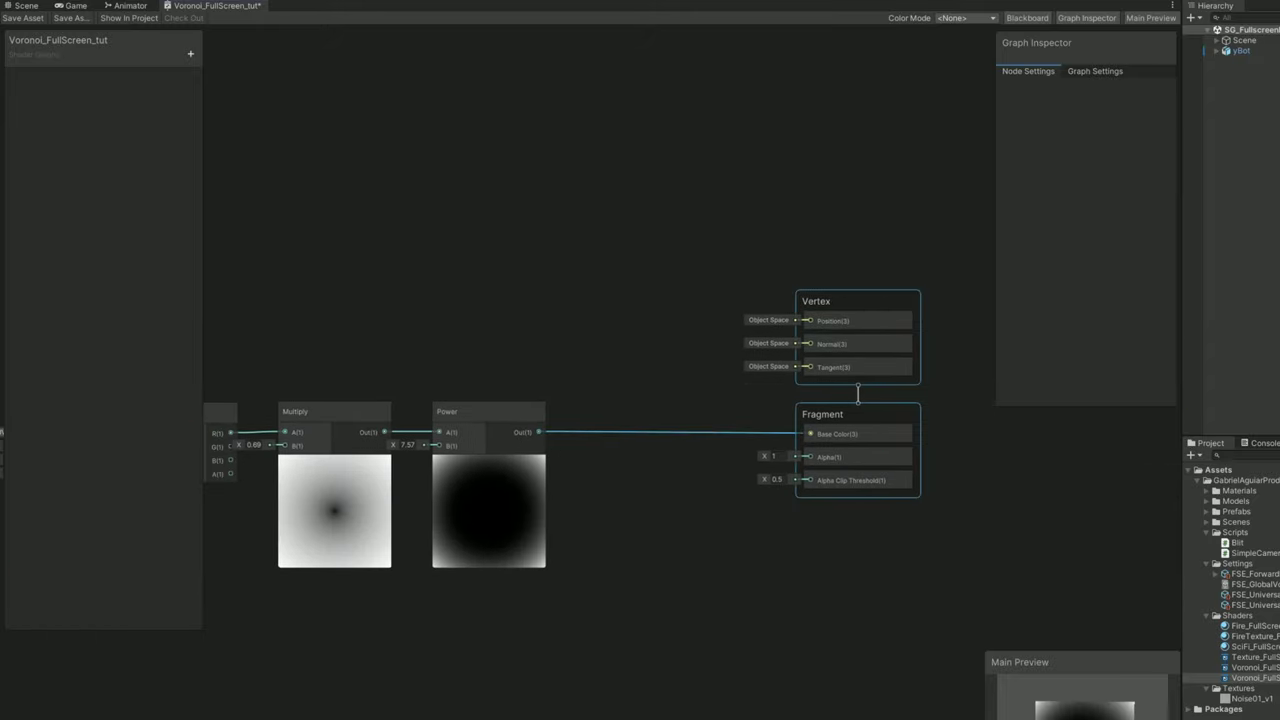
click(22, 18)
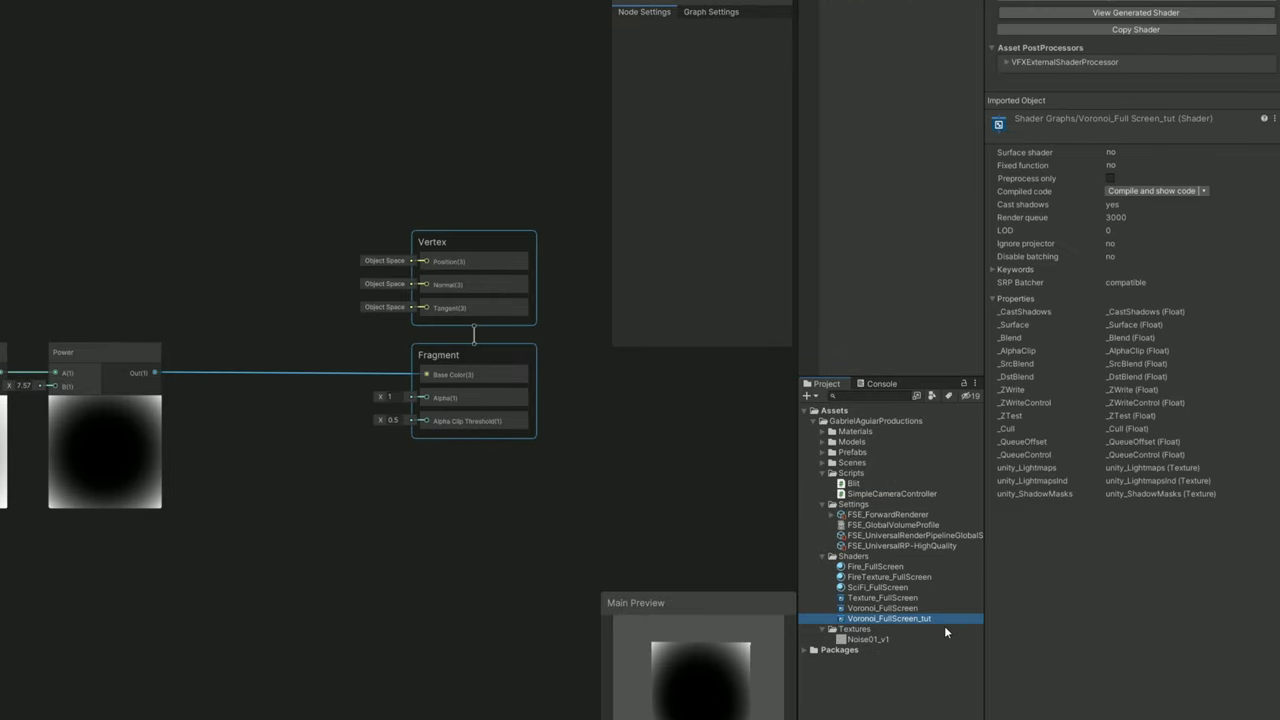
- Create a material from the shader named Voronoi_FullScreen_tut
right_click(952, 621)
mouse_move(1066, 277)
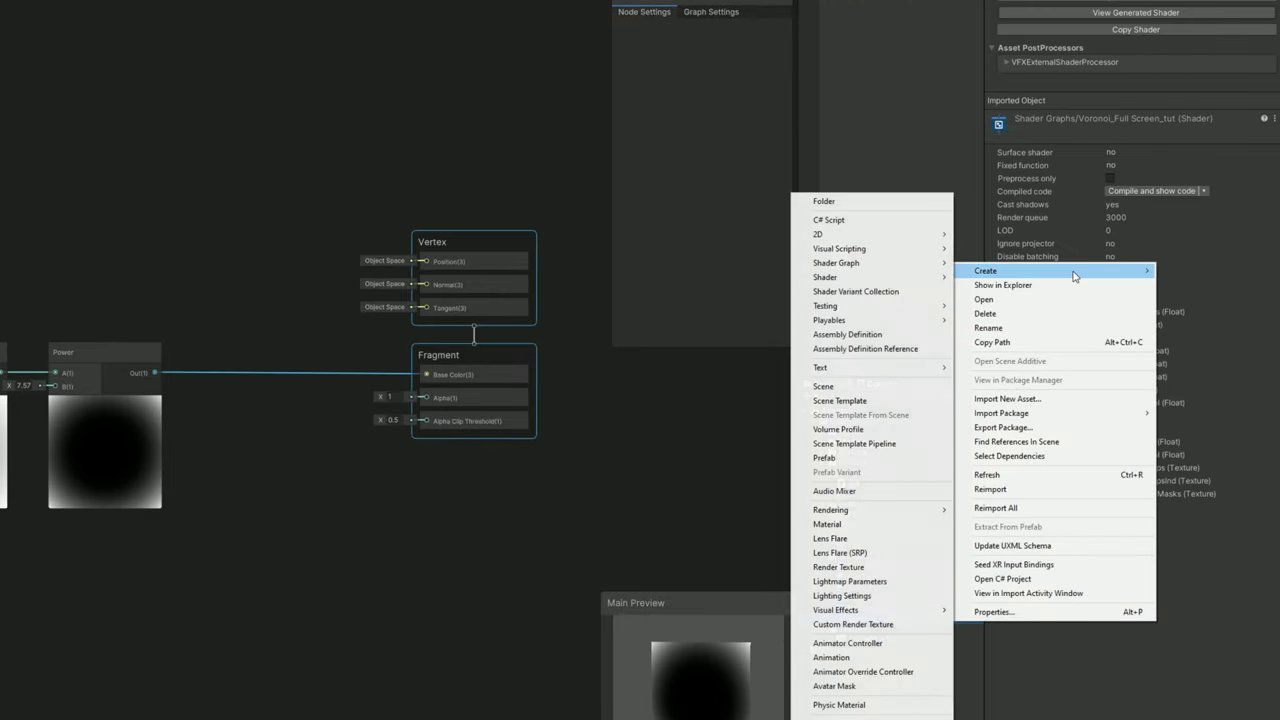
click(871, 526)
text(Voronoi_FullScreen_tut)
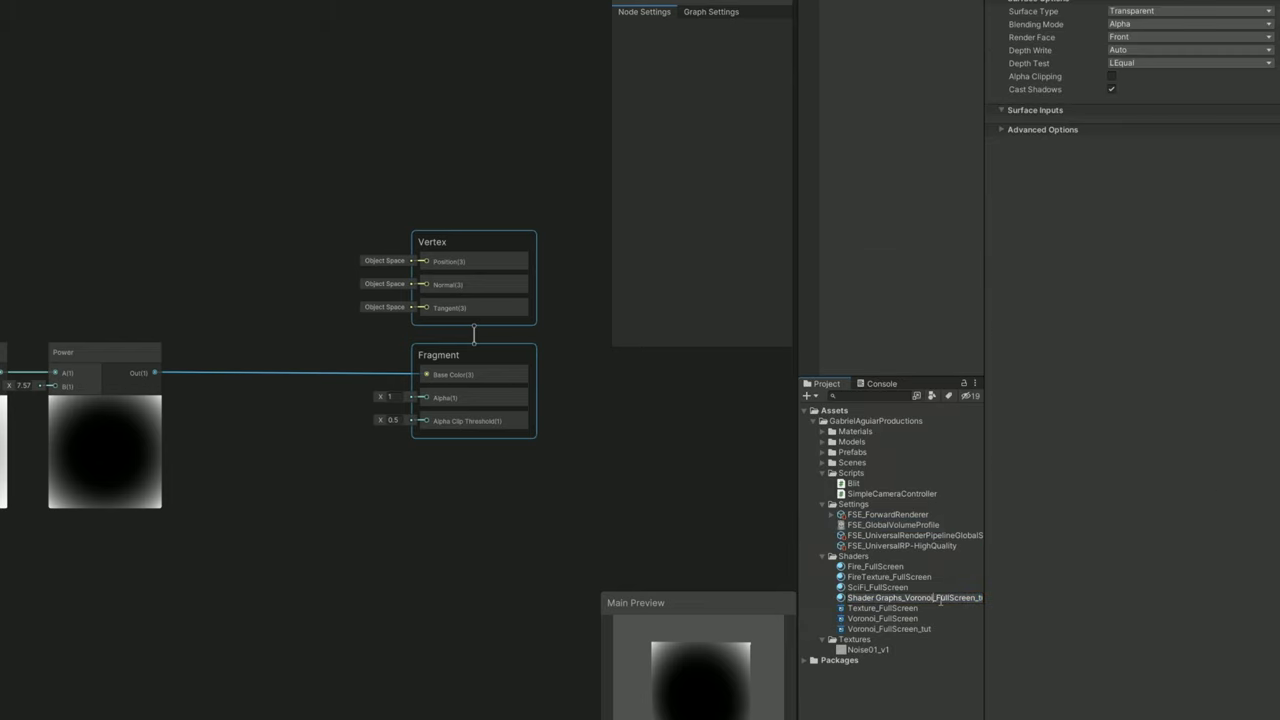
key(Return)
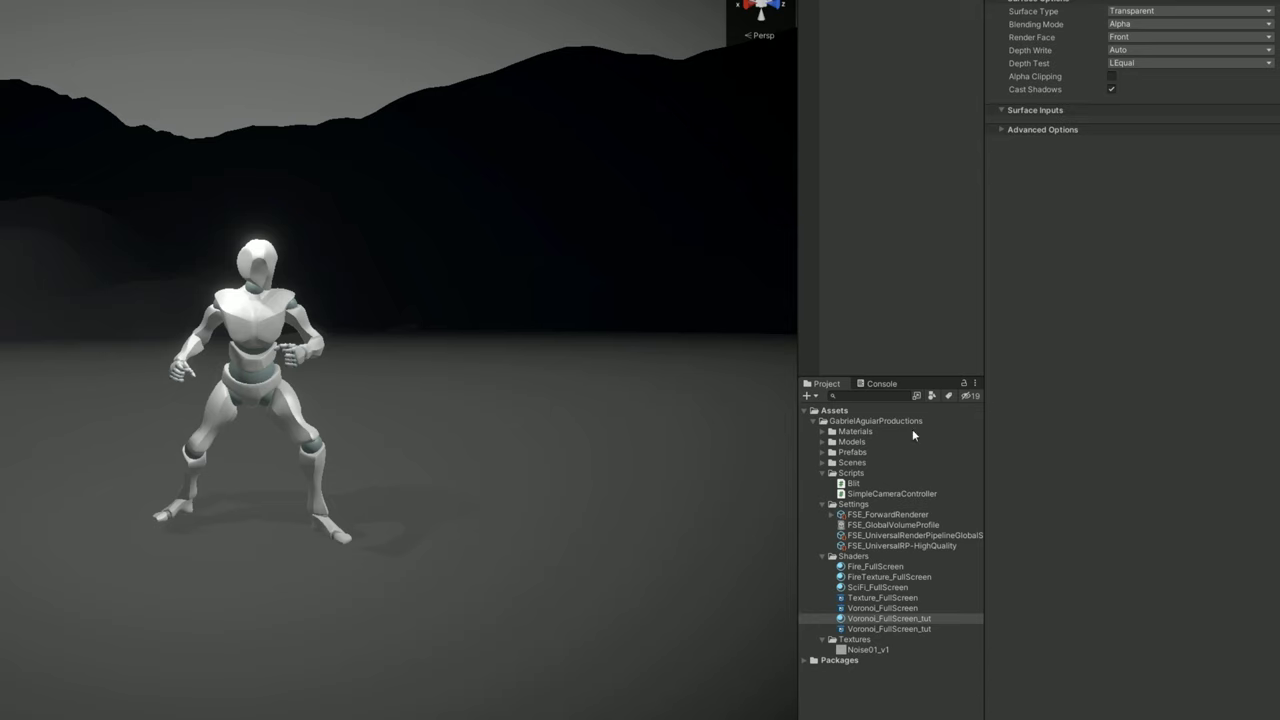
- Put Voronoi_FullScreen_tut into TutorialBlit's Blit Material slot and view the vignette in the Scene
click(913, 515)
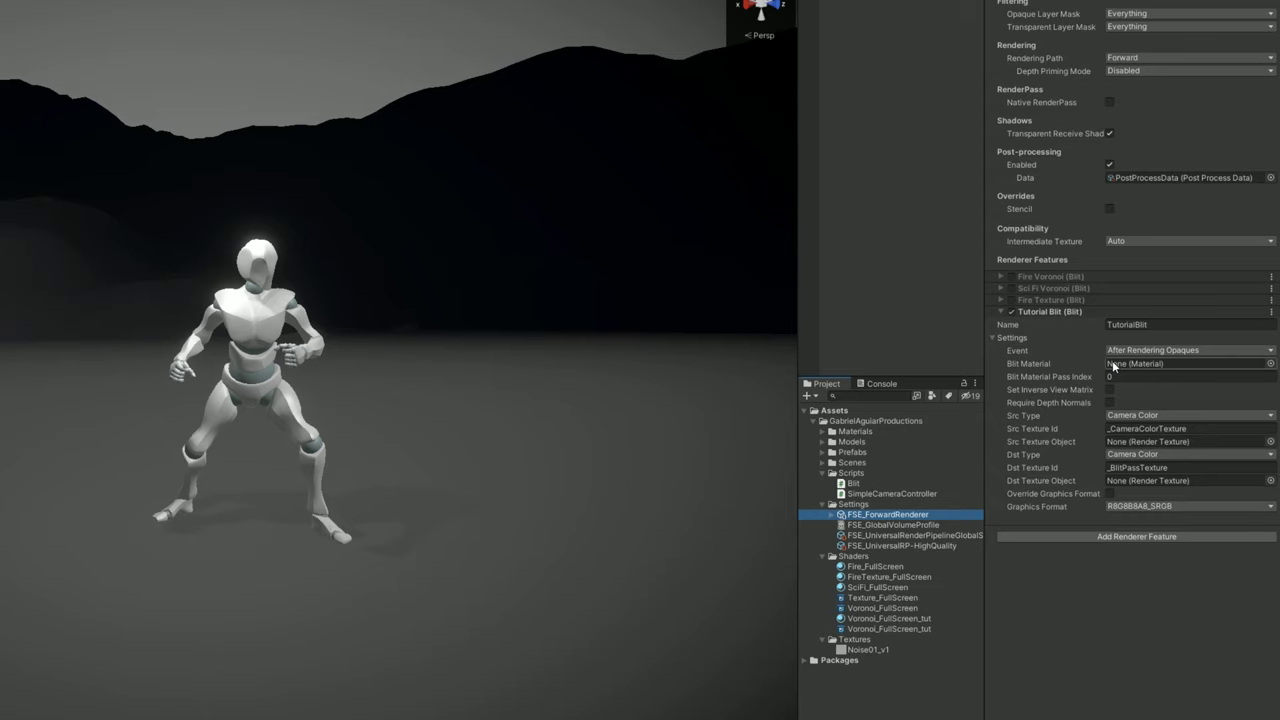
drag(917, 622, 1133, 364)
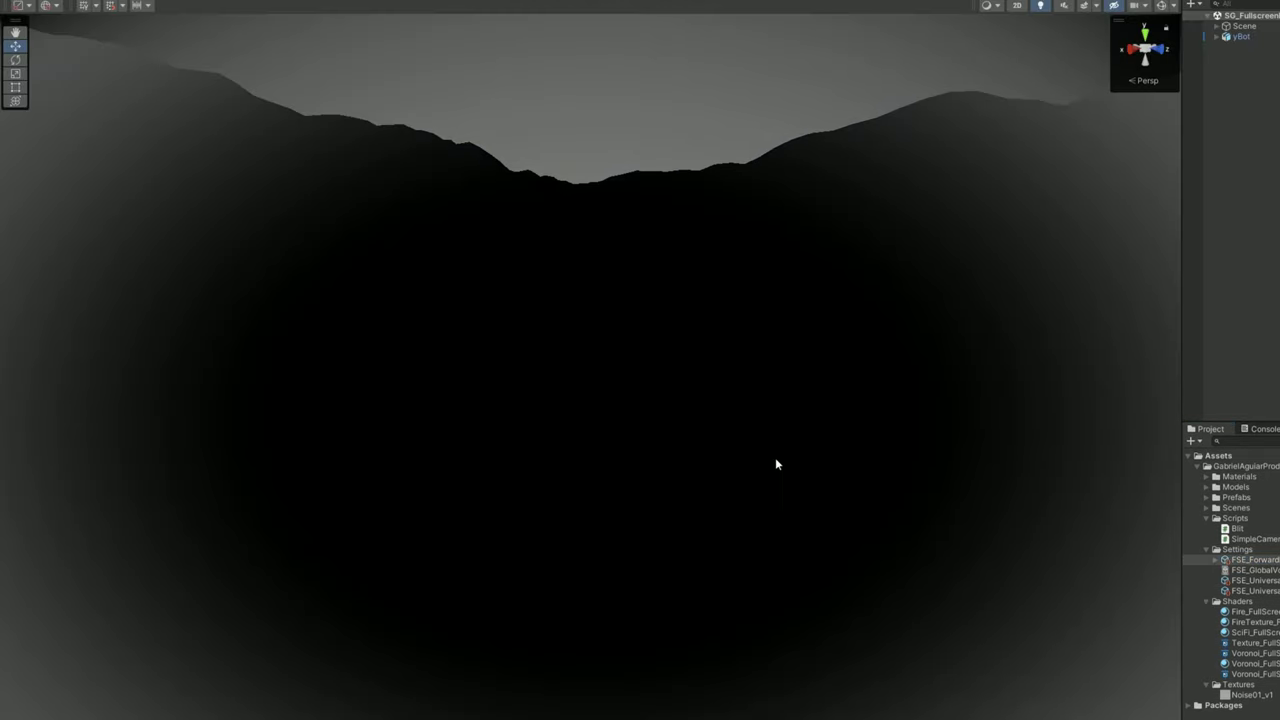
right_drag(389, 418, 635, 449)
right_drag(1021, 494, 807, 469)
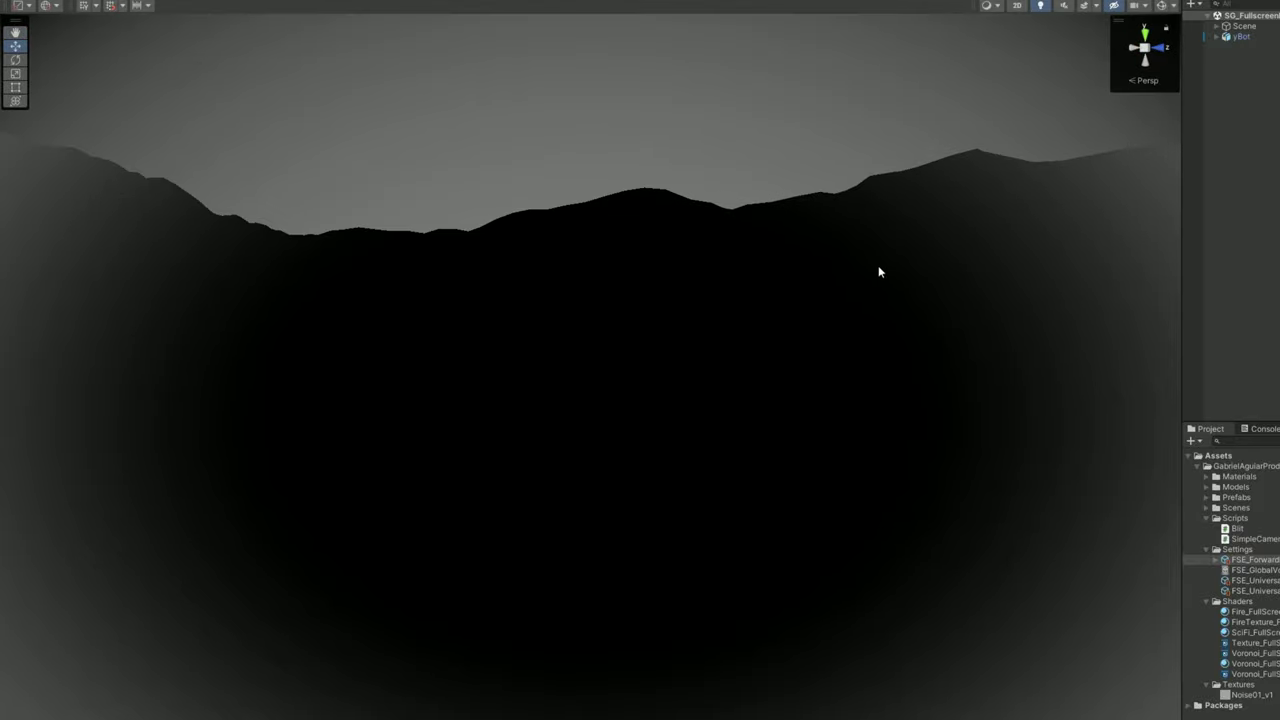
right_drag(879, 268, 846, 330)
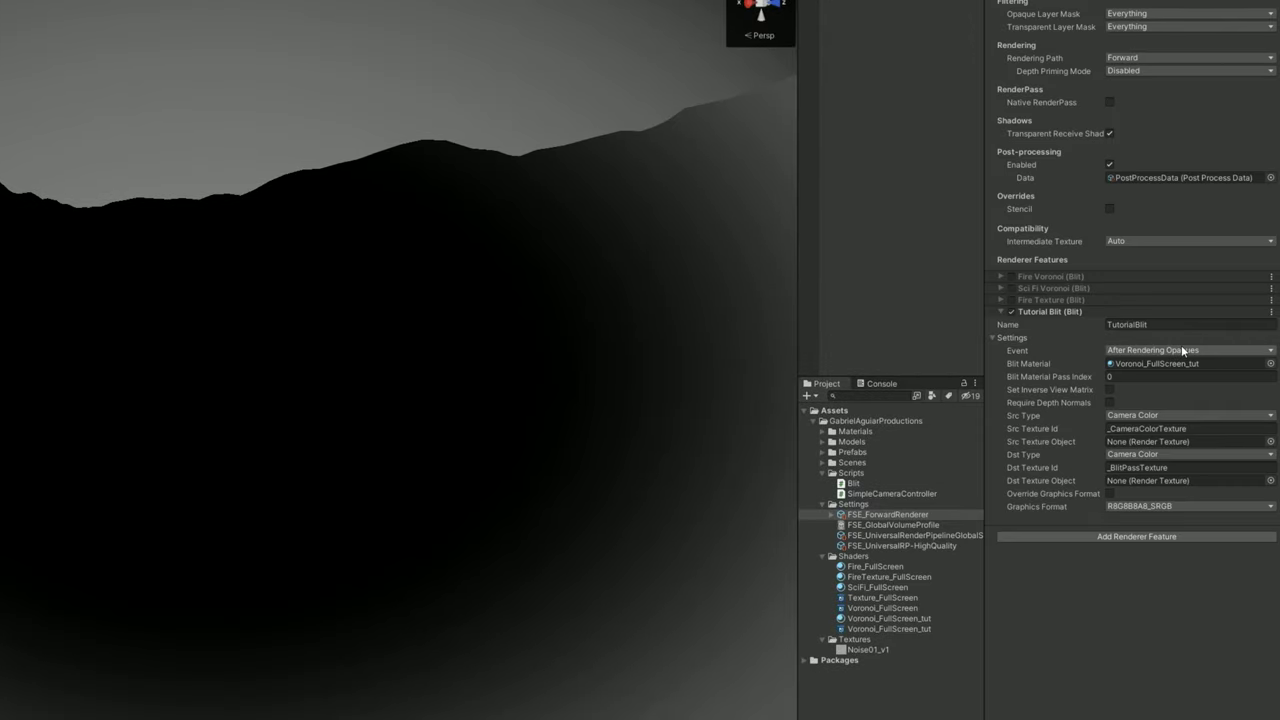
click(1181, 349)
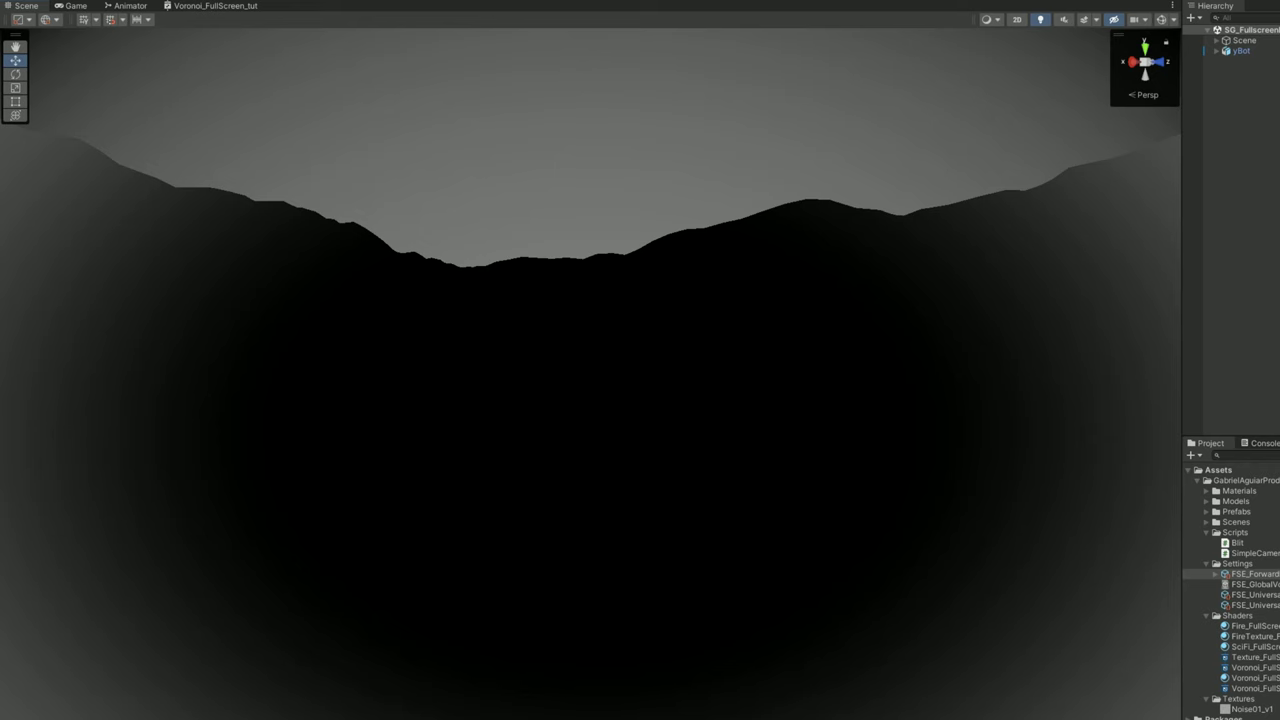
- Switch the Game view to 16:9 and widen the Shader Graph over the game view and side panels
alt+drag(731, 439, 651, 400)
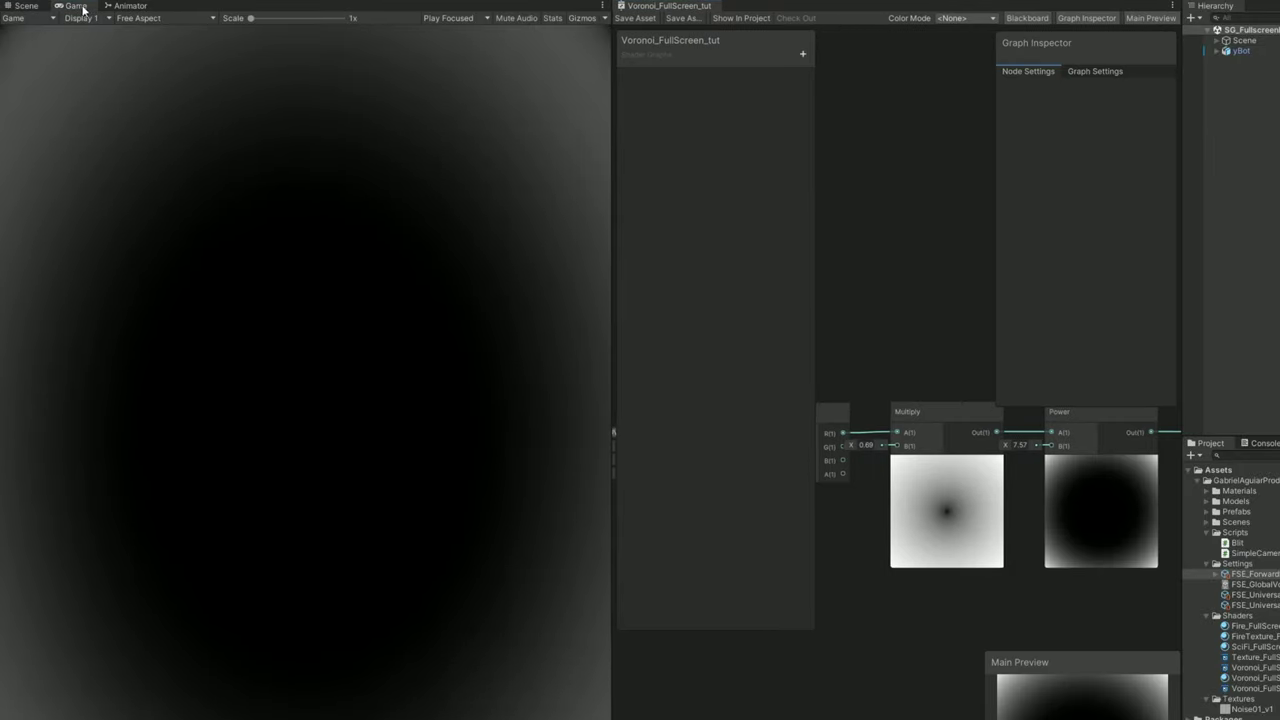
click(86, 18)
click(140, 18)
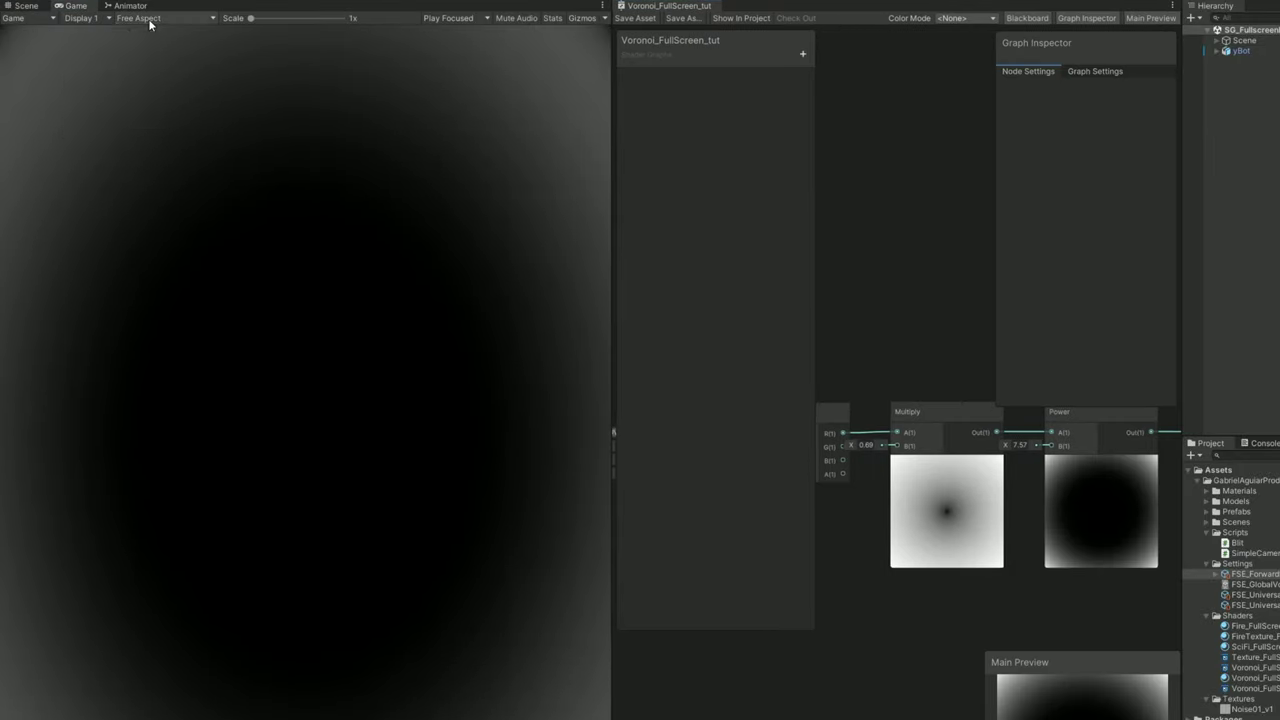
click(145, 18)
click(151, 74)
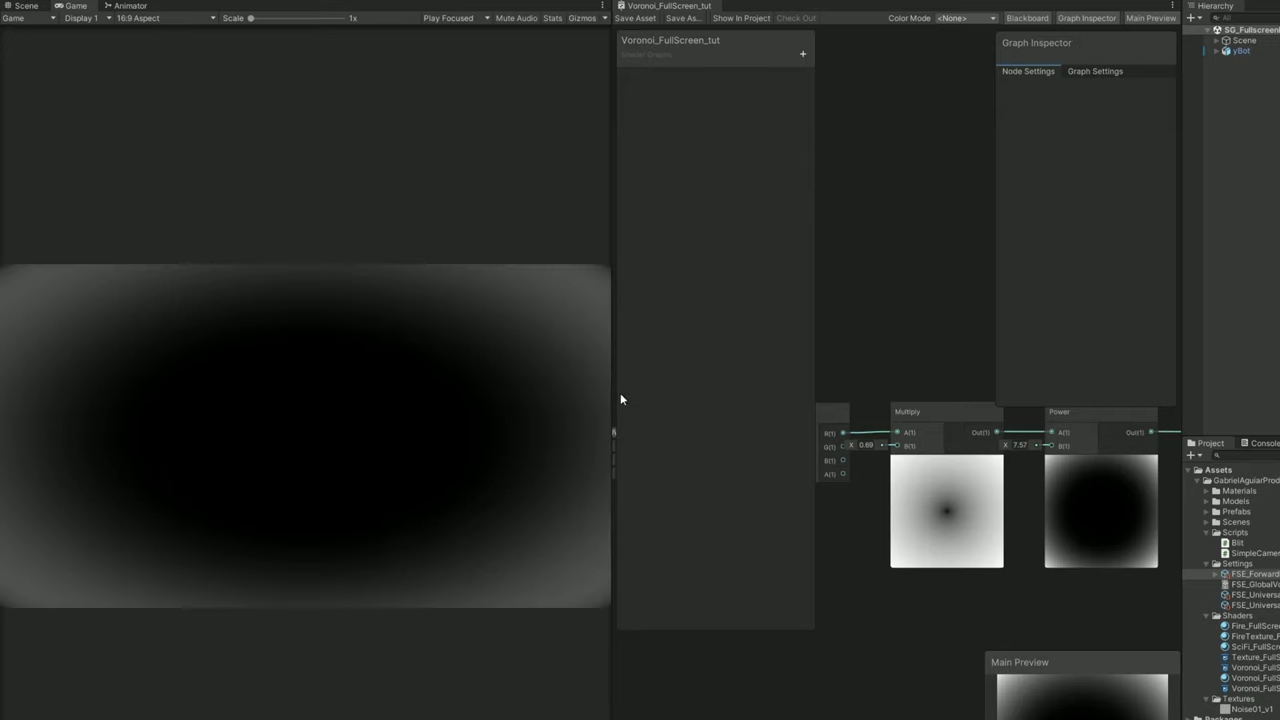
drag(607, 391, 270, 390)
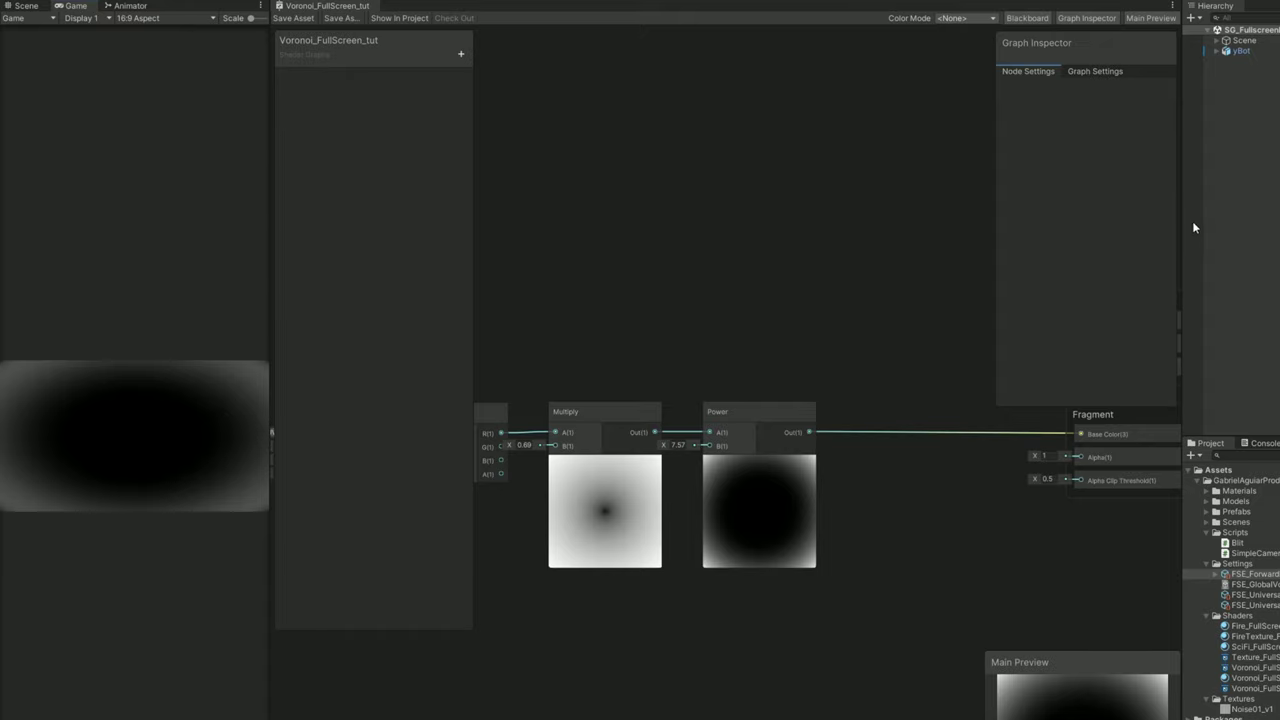
drag(1186, 230, 1264, 230)
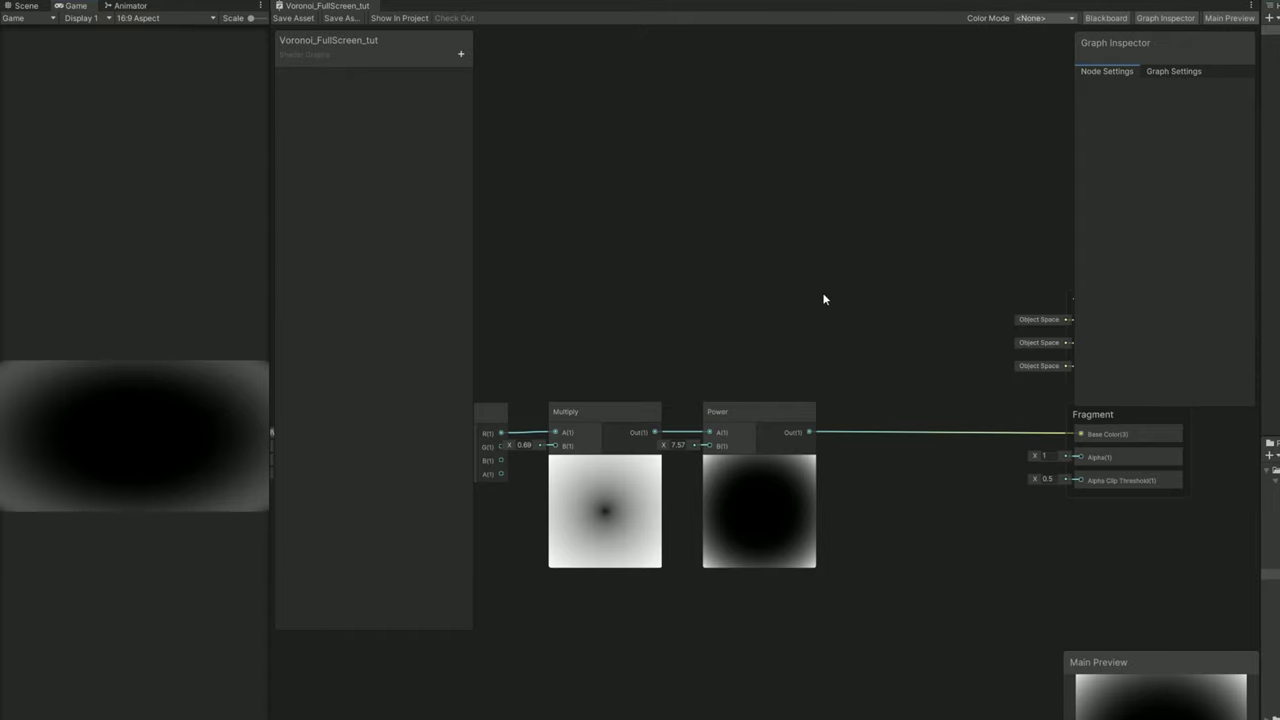
- Add a Texture2D property named MainTex, with reference name _MainTex
scroll(826, 302, up, 4)
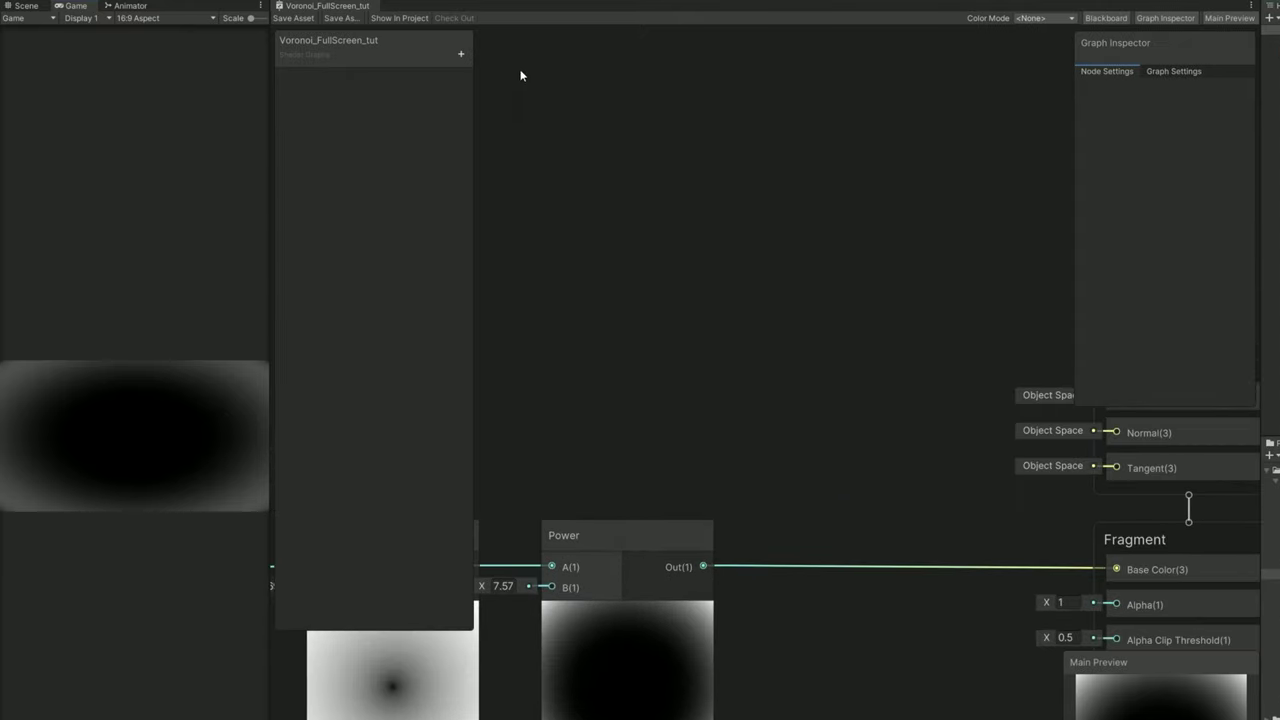
click(460, 53)
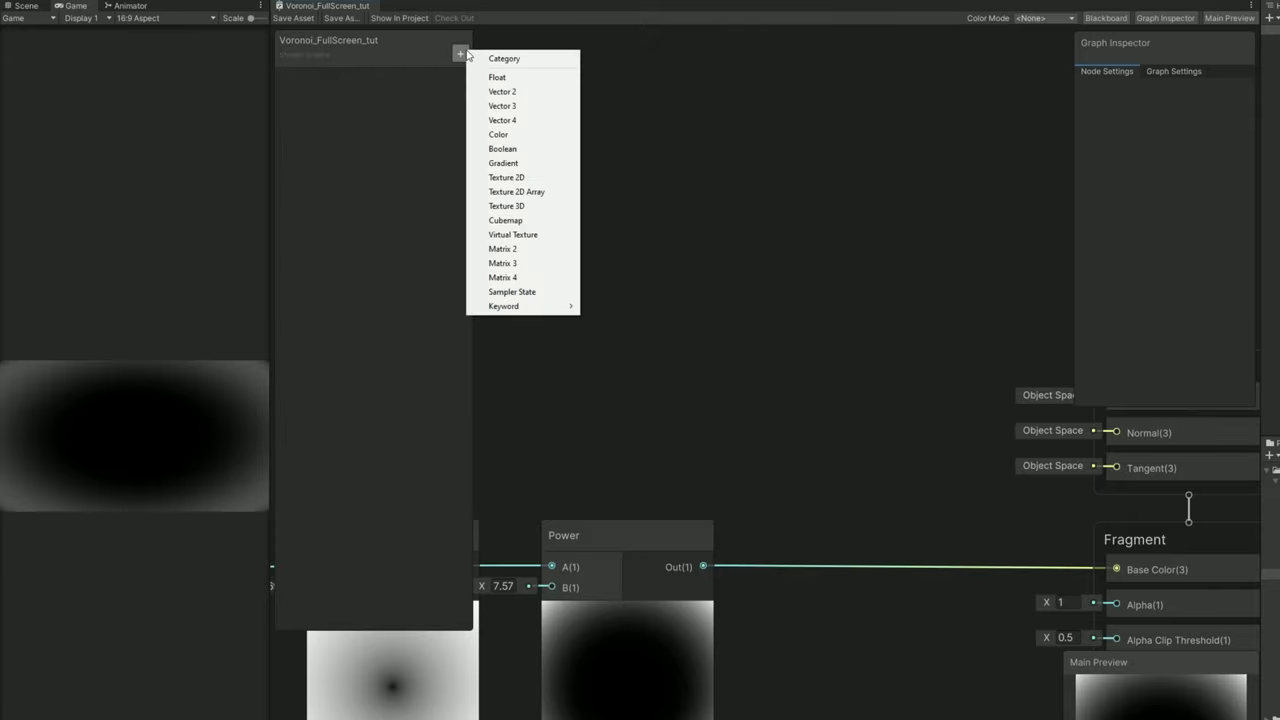
click(557, 177)
text(MainTex)
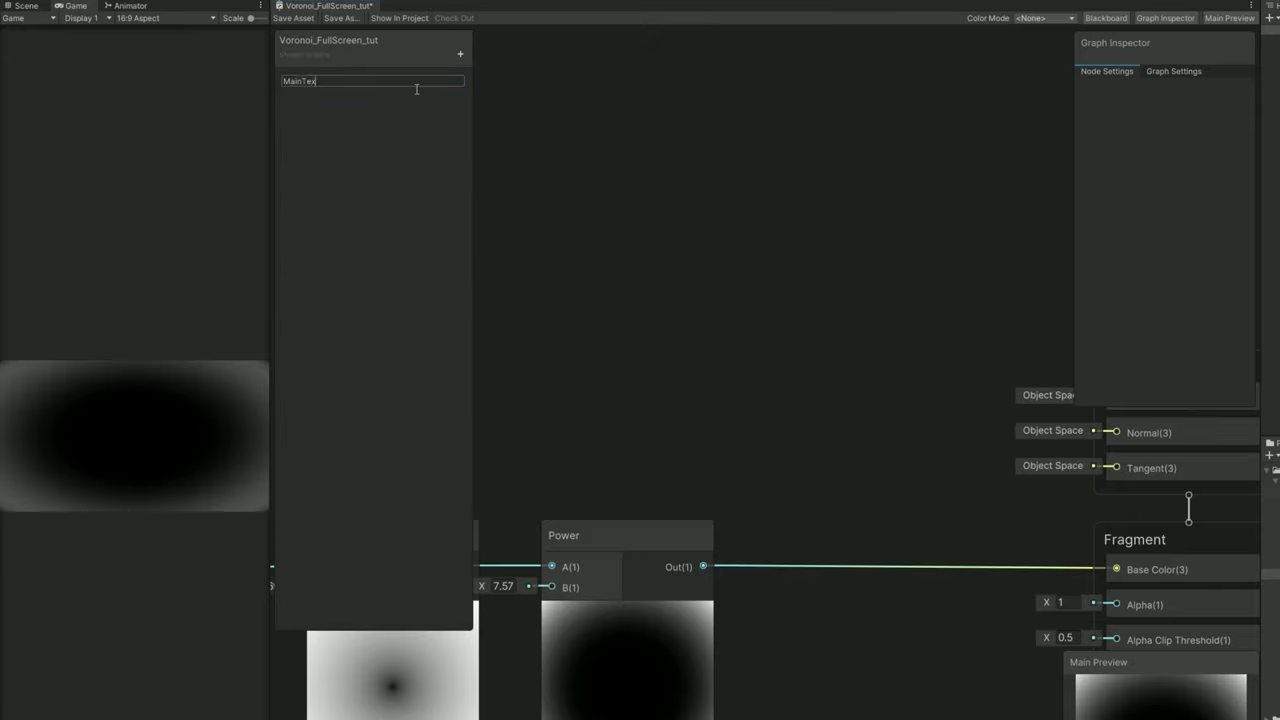
key(Return)
click(318, 83)
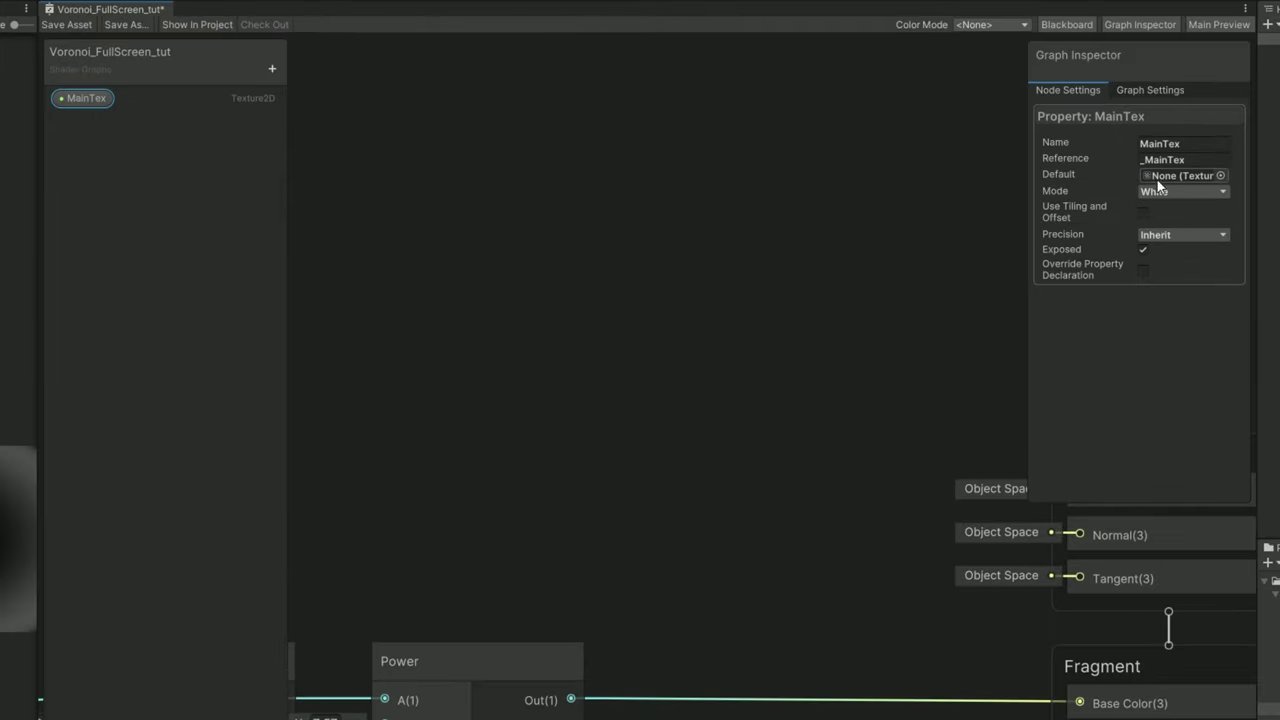
click(1147, 160)
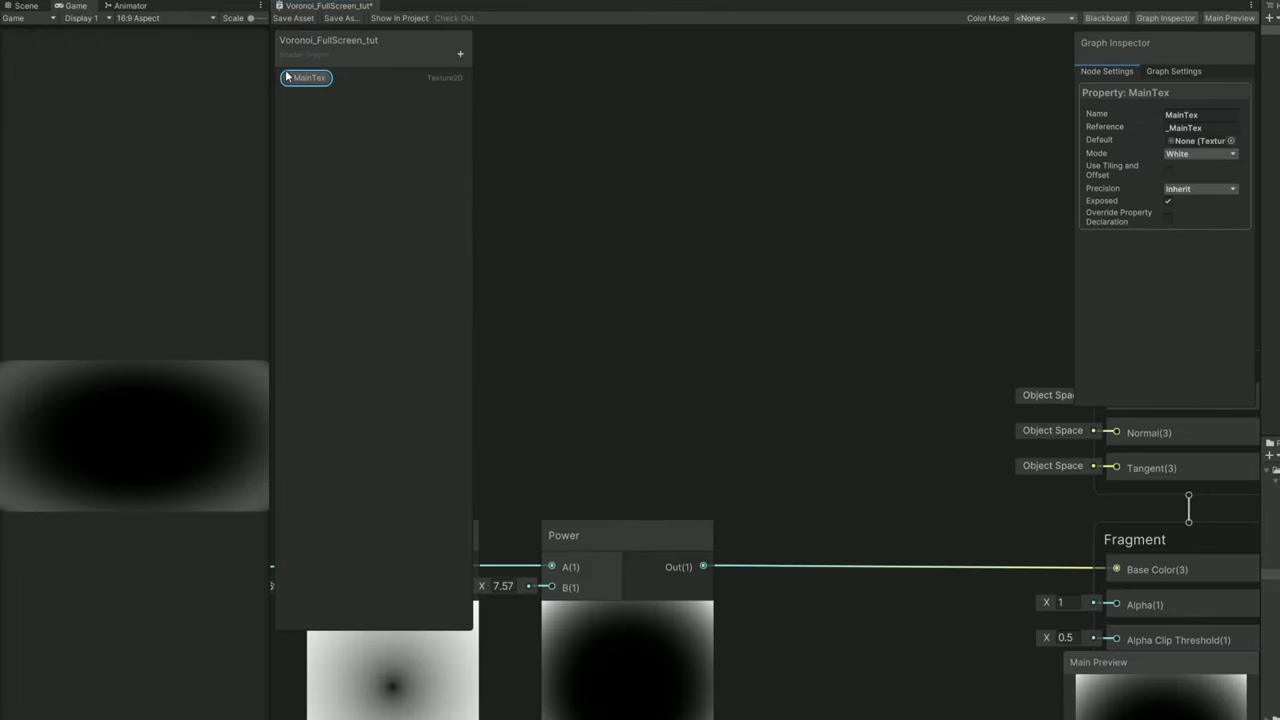
- Place MainTex in the graph feeding a new Sample Texture 2D node
drag(287, 76, 651, 220)
drag(736, 223, 792, 224)
text(sa)
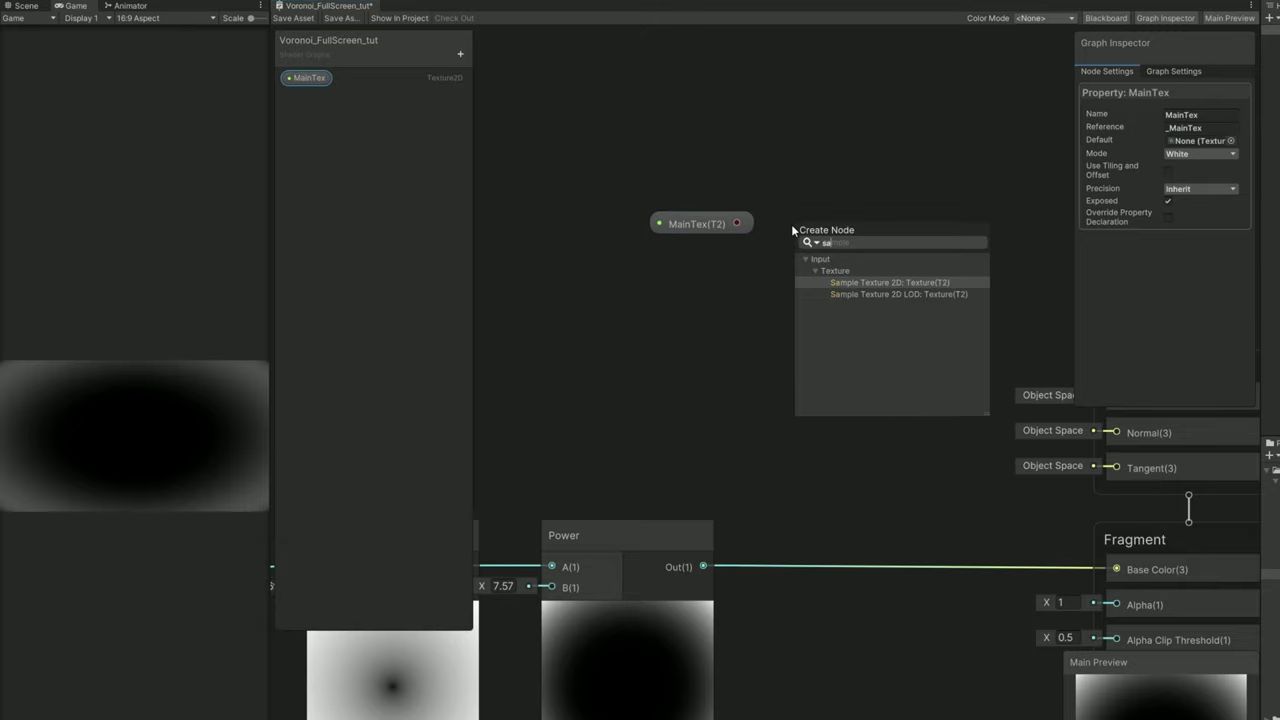
text(mpl)
key(Return)
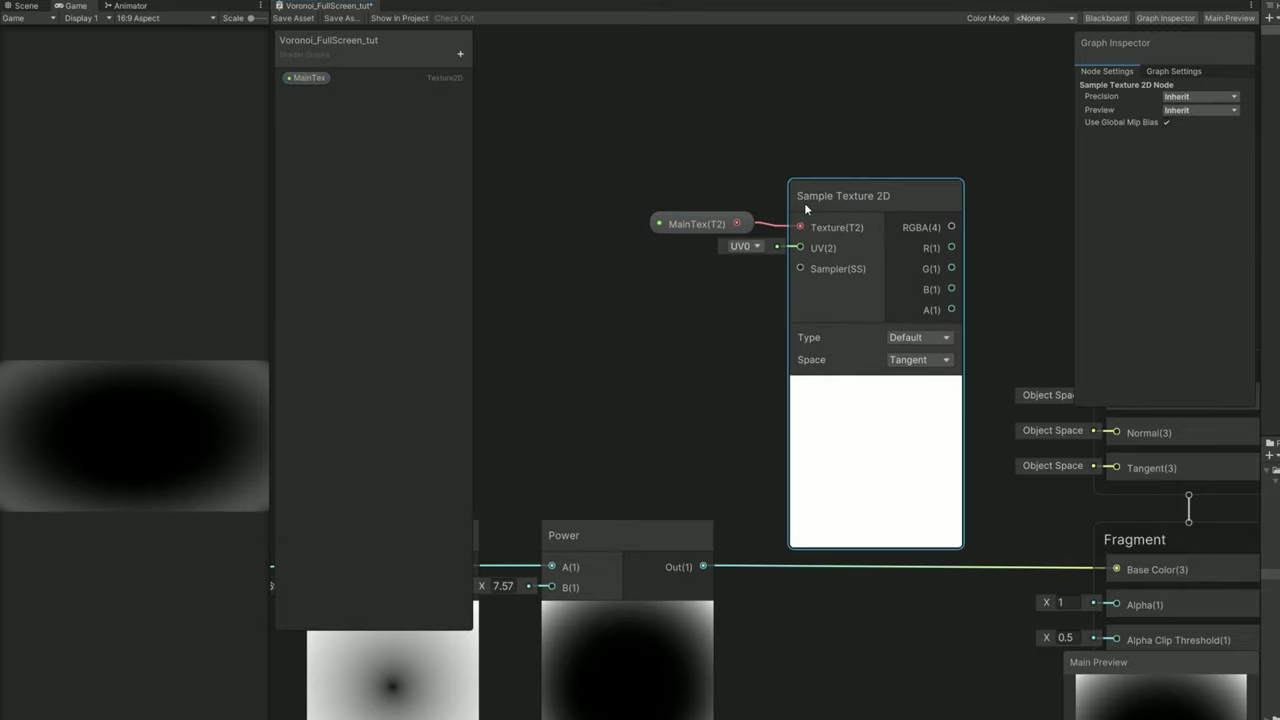
drag(857, 137, 740, 220)
- Multiply the texture's RGBA by the Power output and connect the result to Base Color
drag(837, 196, 610, 113)
drag(715, 141, 860, 314)
text(mu)
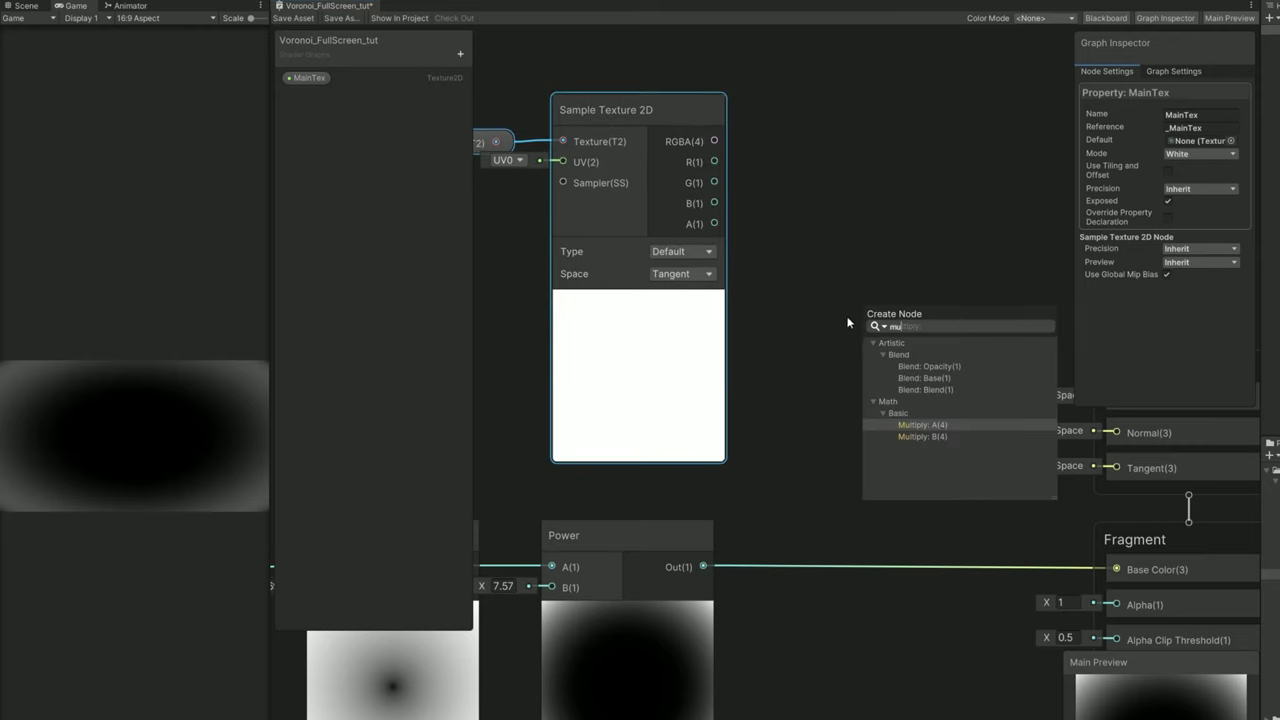
click(933, 426)
drag(703, 566, 862, 352)
drag(957, 293, 930, 507)
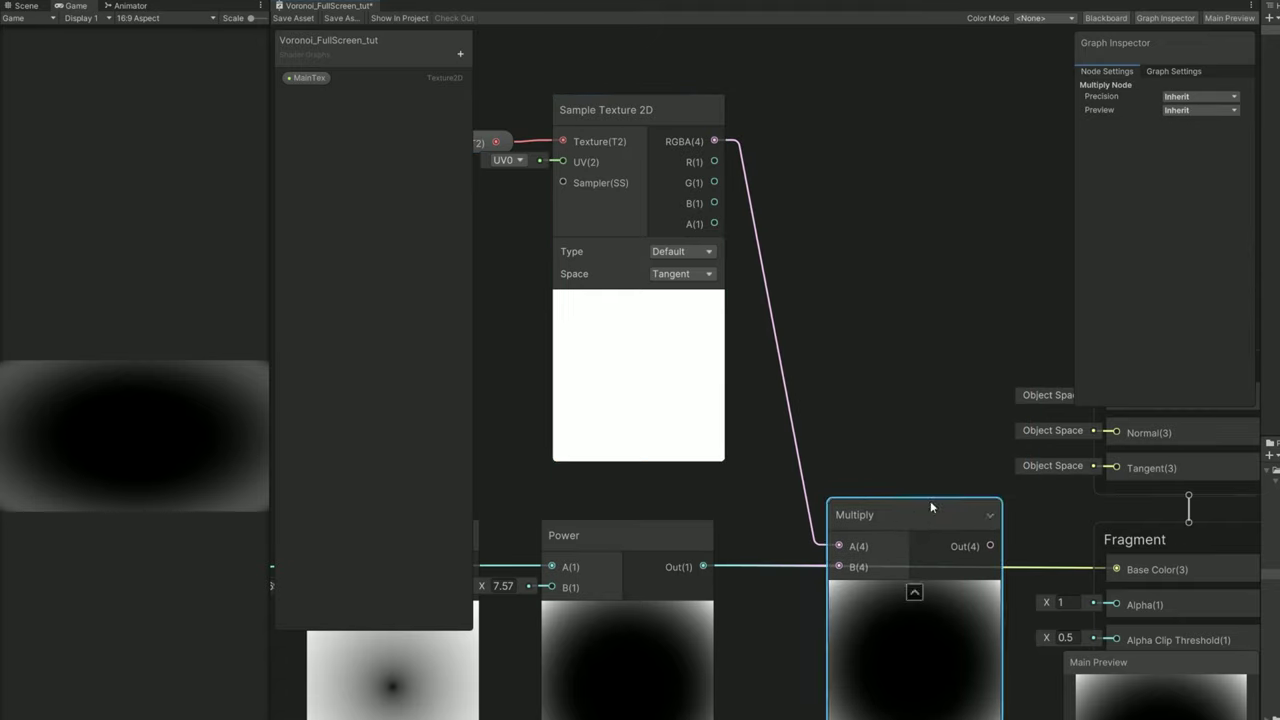
middle_drag(930, 507, 740, 483)
drag(800, 522, 925, 545)
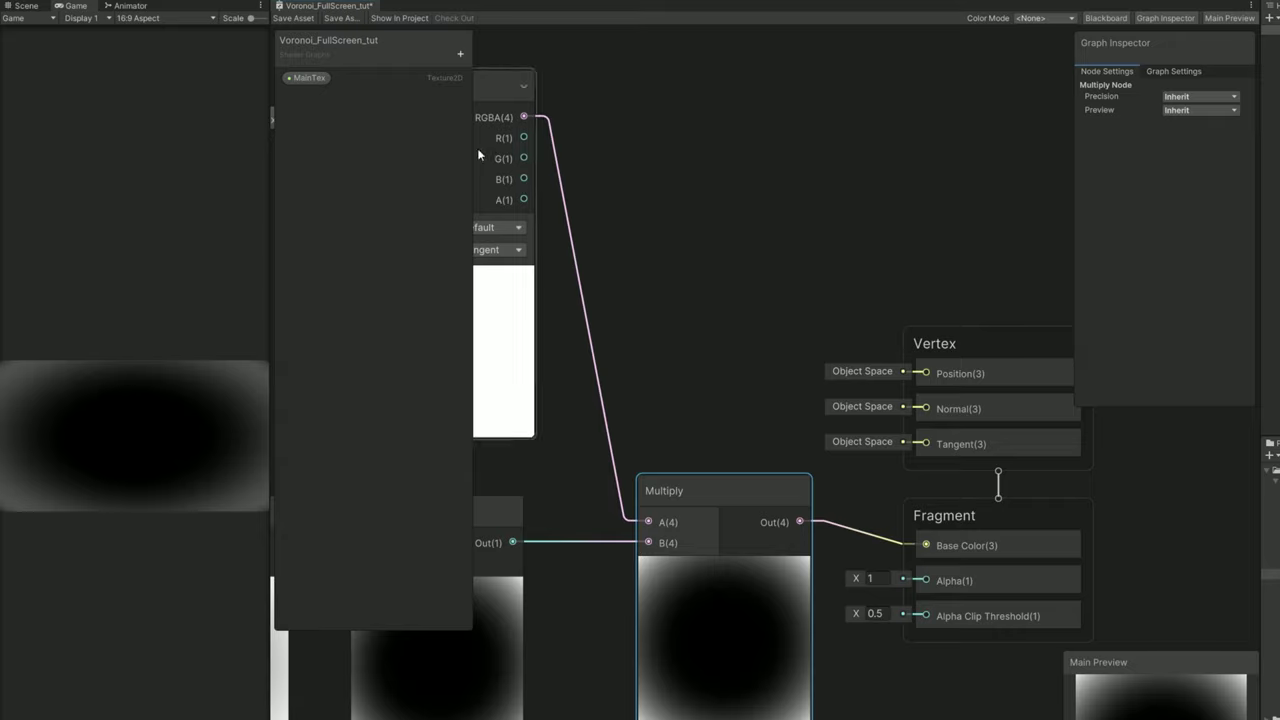
- Save the shader graph and check the vignetted result in the Game view
click(291, 18)
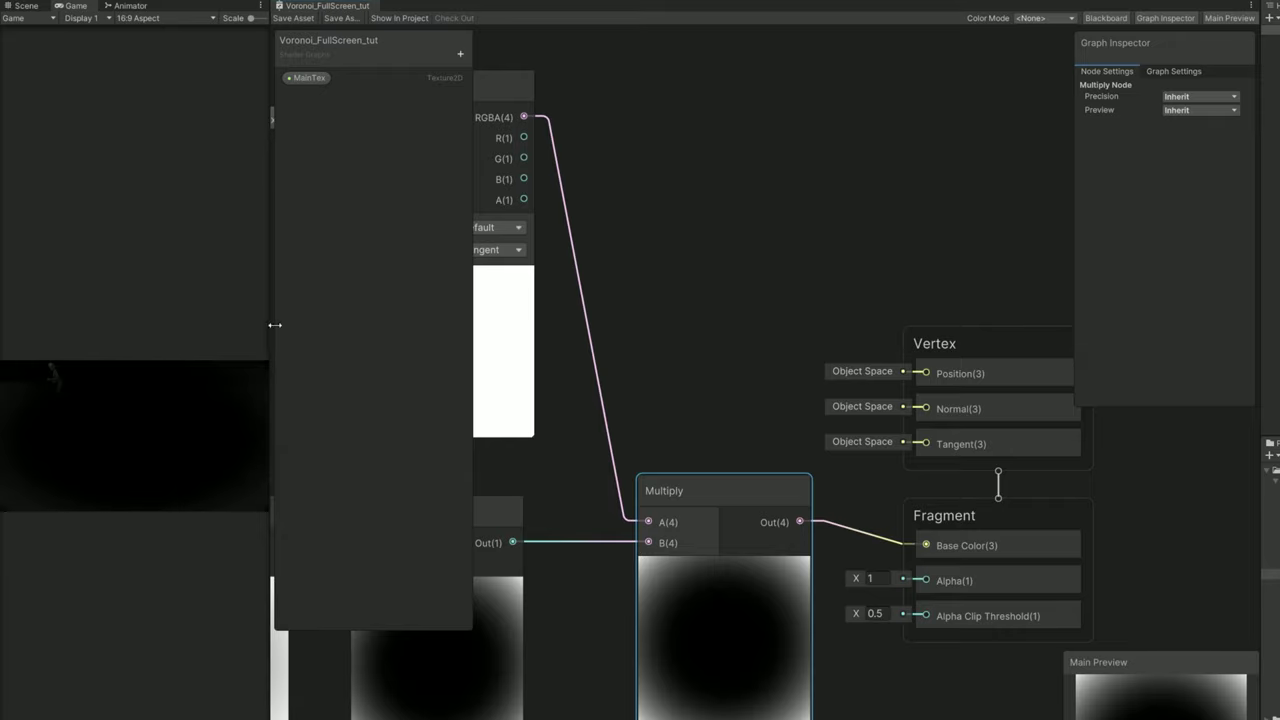
drag(276, 376, 878, 314)
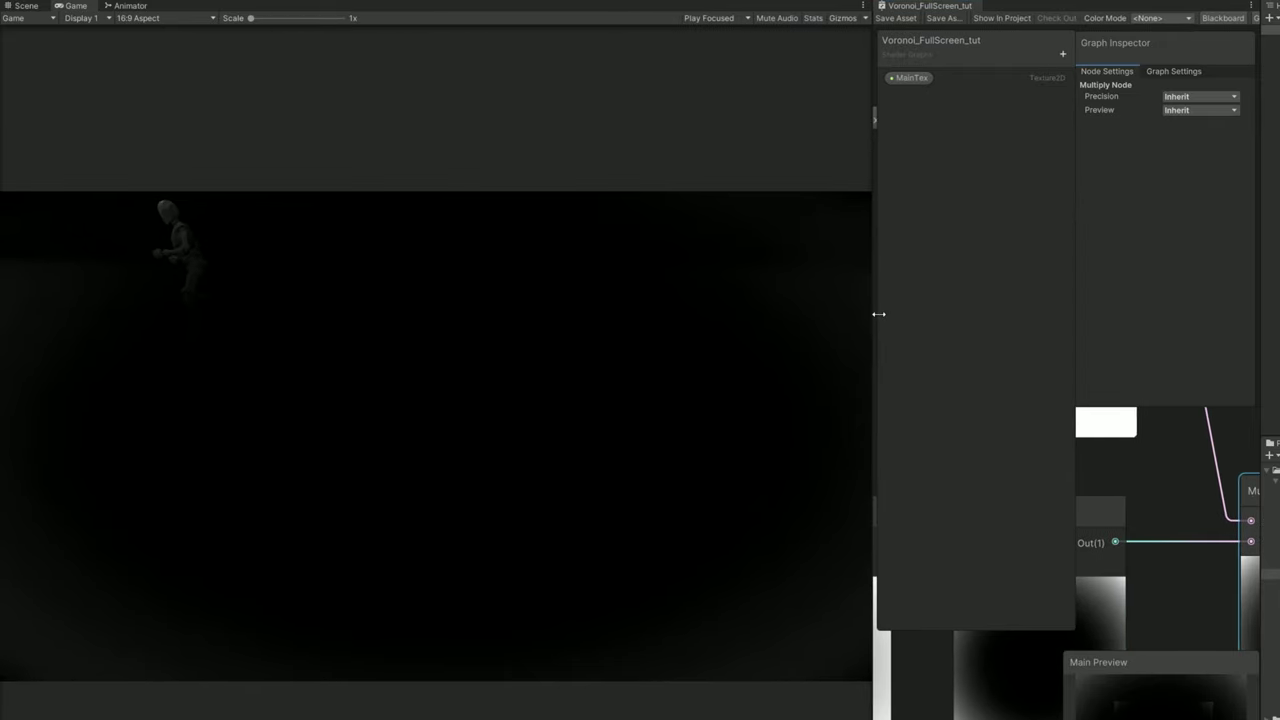
click(26, 6)
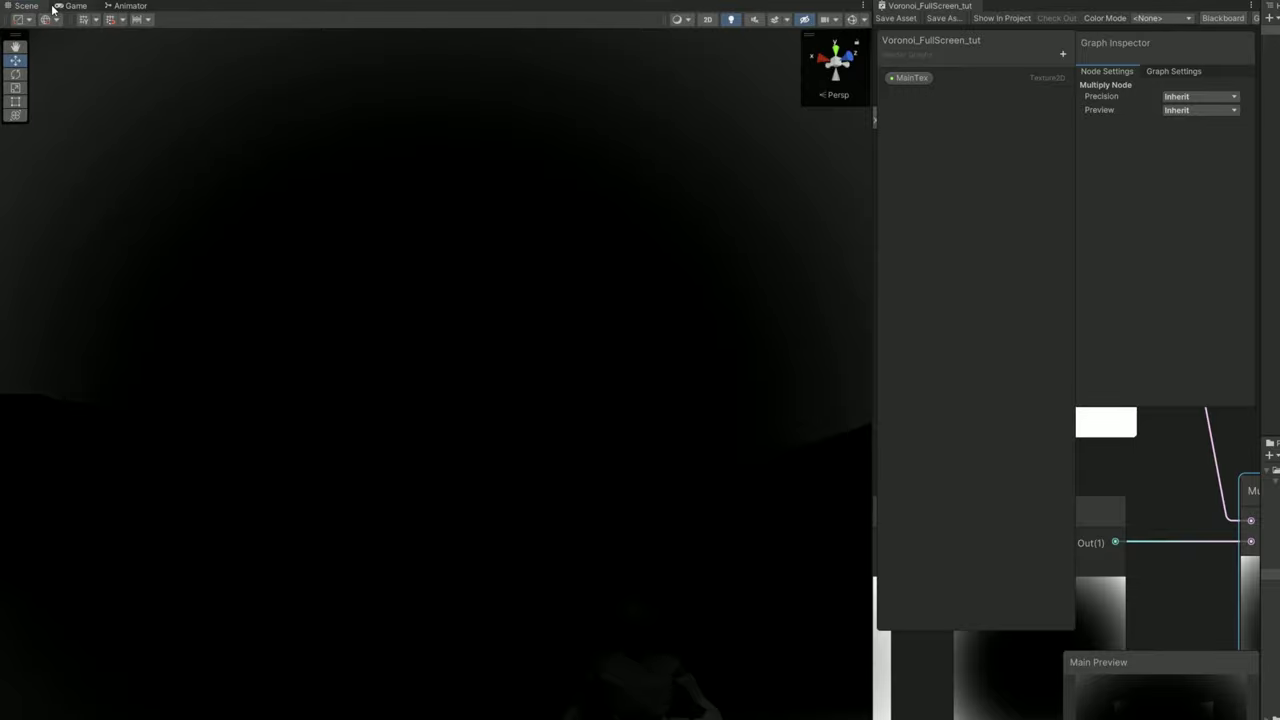
click(72, 6)
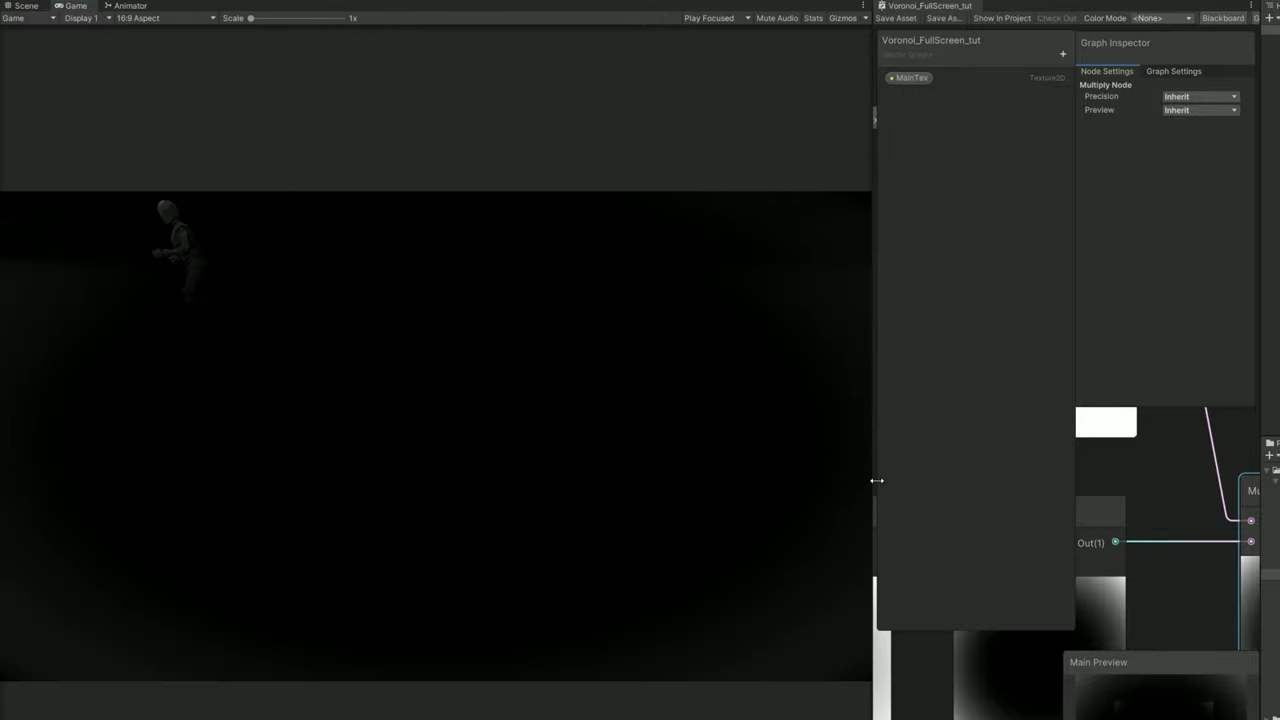
drag(874, 480, 195, 471)
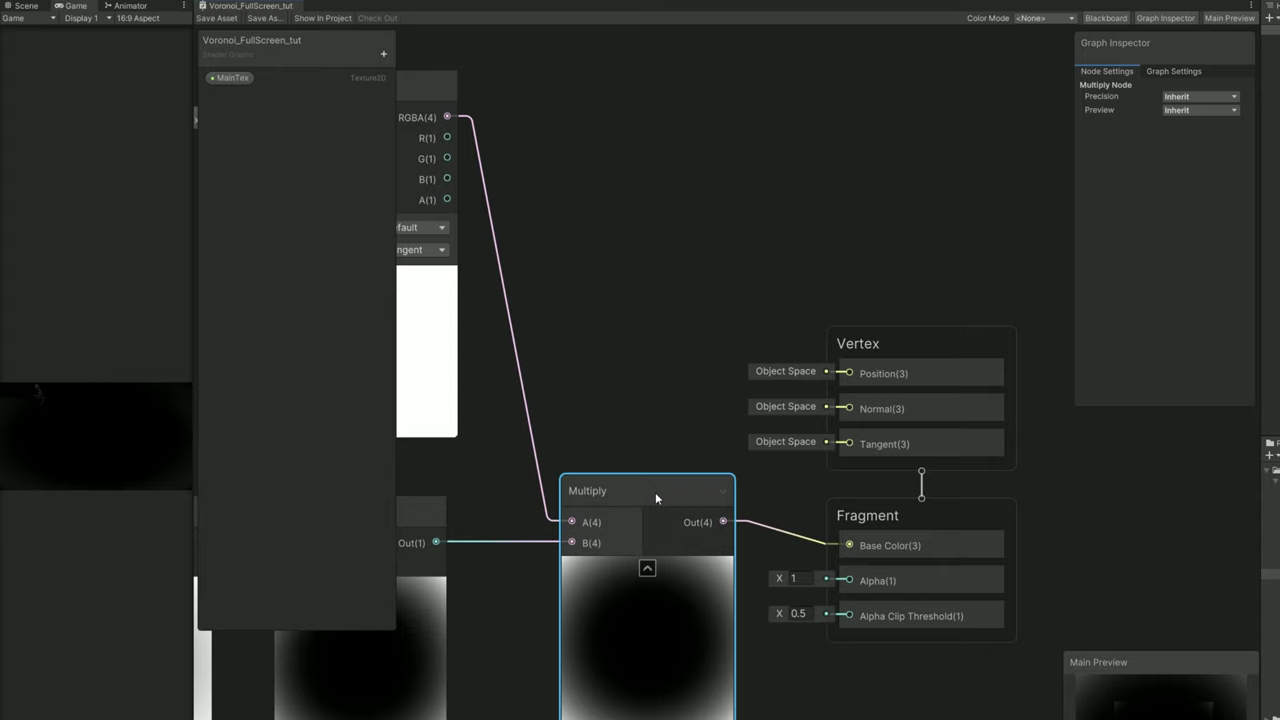
- Replace the Multiply with a Lerp node, feeding the texture colour into its A input
key(Delete)
middle_drag(666, 498, 826, 508)
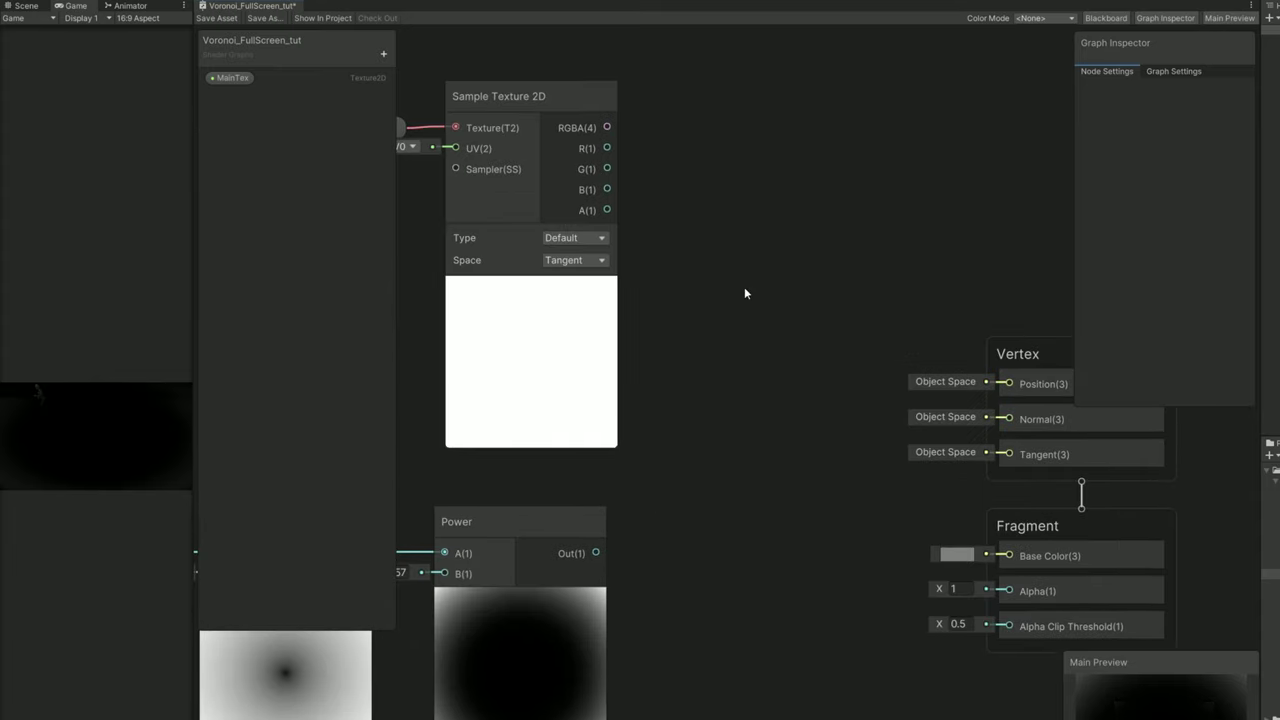
key(space)
text(ler)
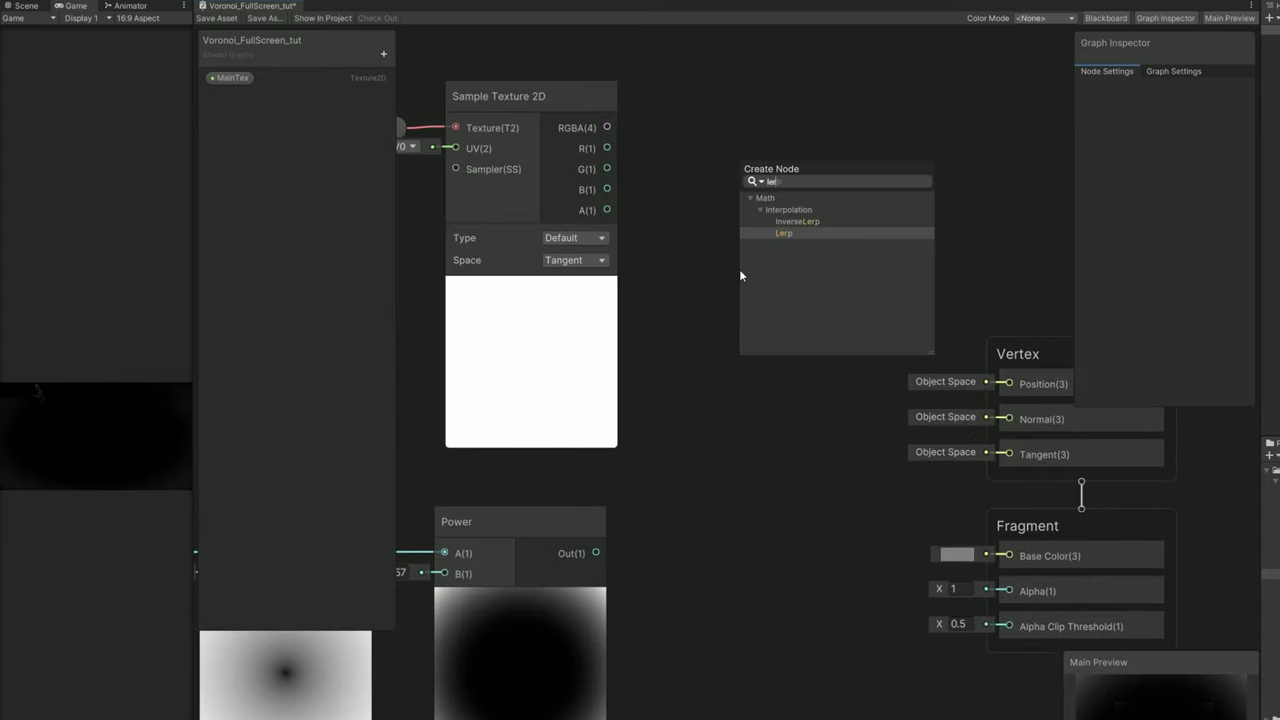
text(p)
key(Return)
drag(607, 127, 755, 370)
drag(598, 552, 758, 391)
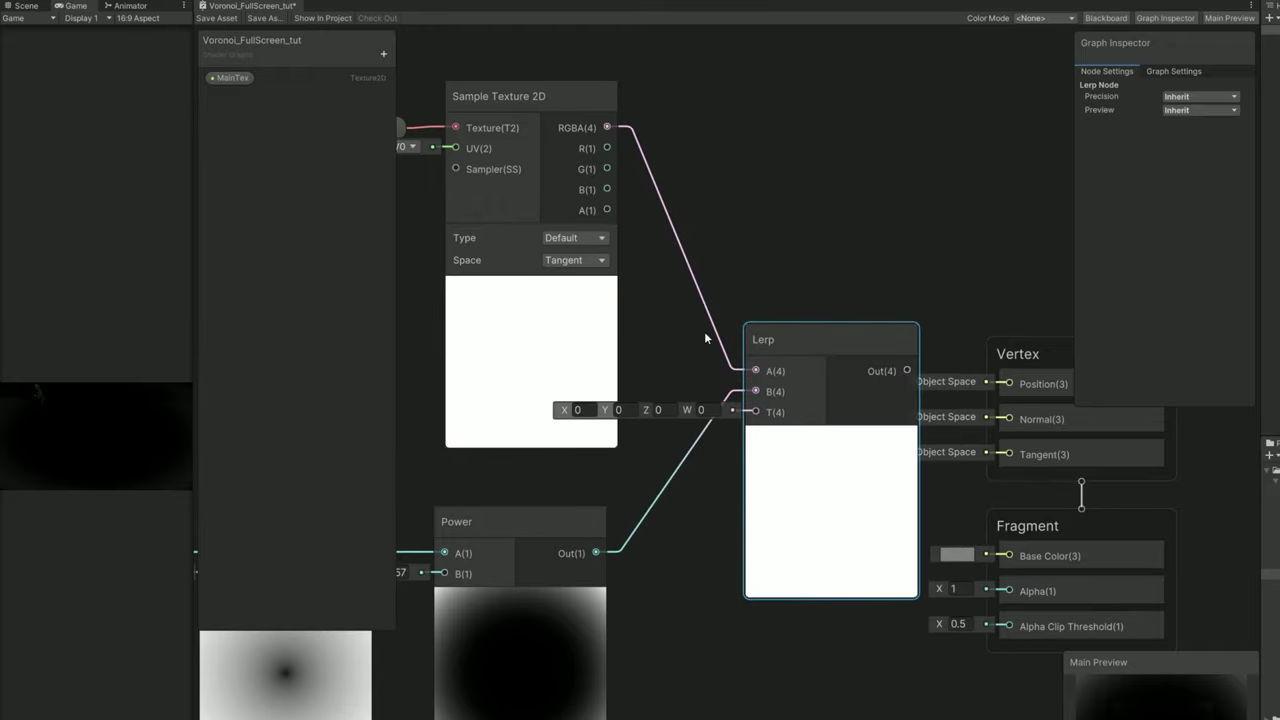
- Add a FullscreenIntensity Float property as a 0–1 slider and place it in the graph
click(381, 55)
click(406, 77)
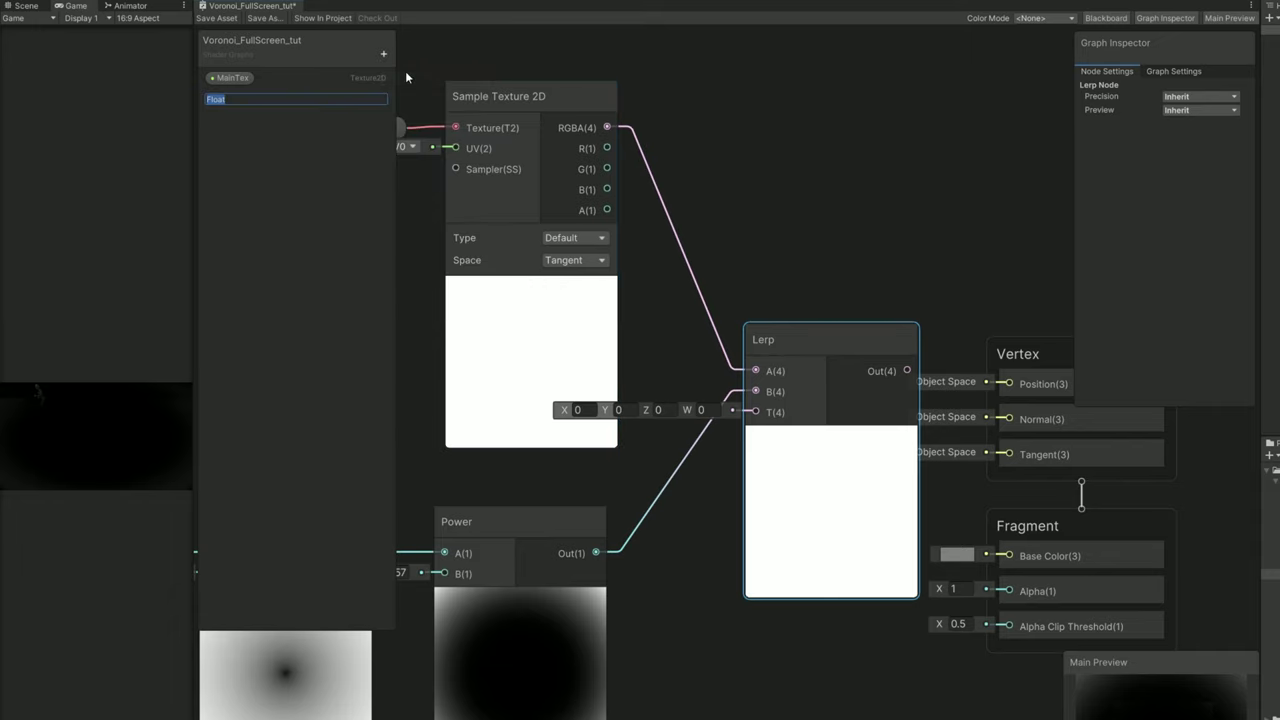
text(FullscreenE)
key(BackSpace)
text(Intensity)
key(Return)
click(257, 97)
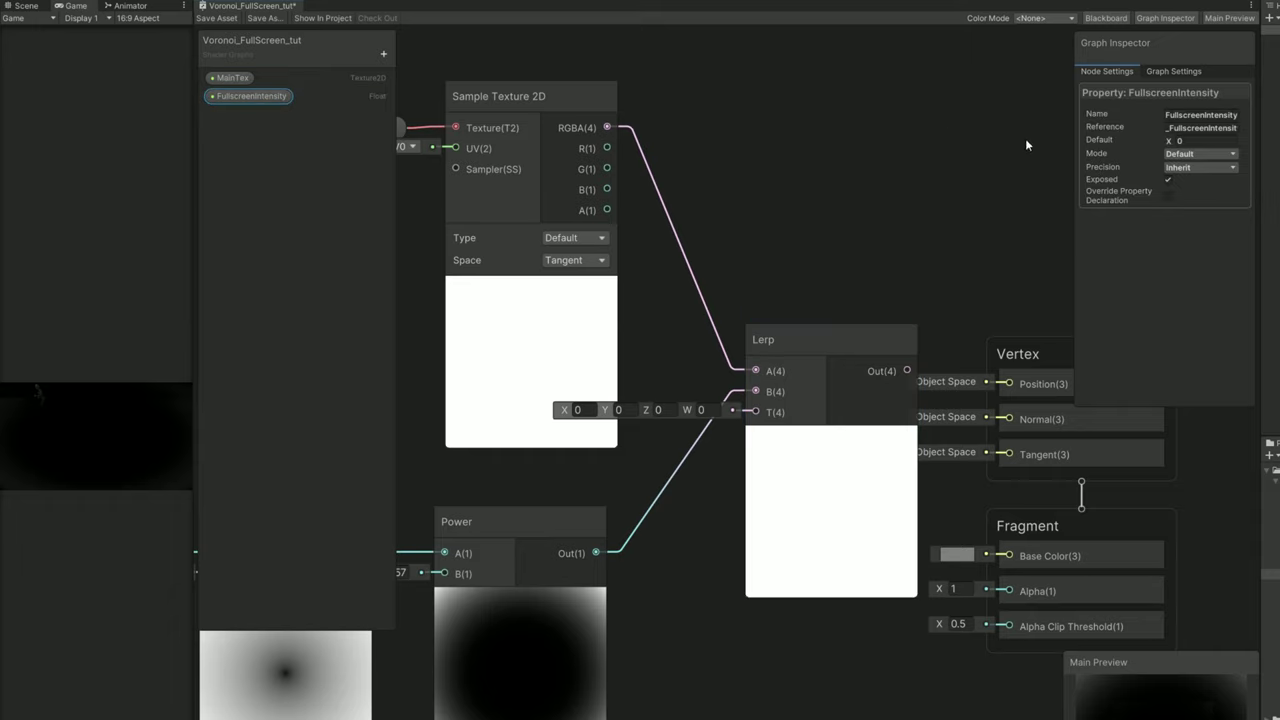
click(1200, 153)
click(1205, 182)
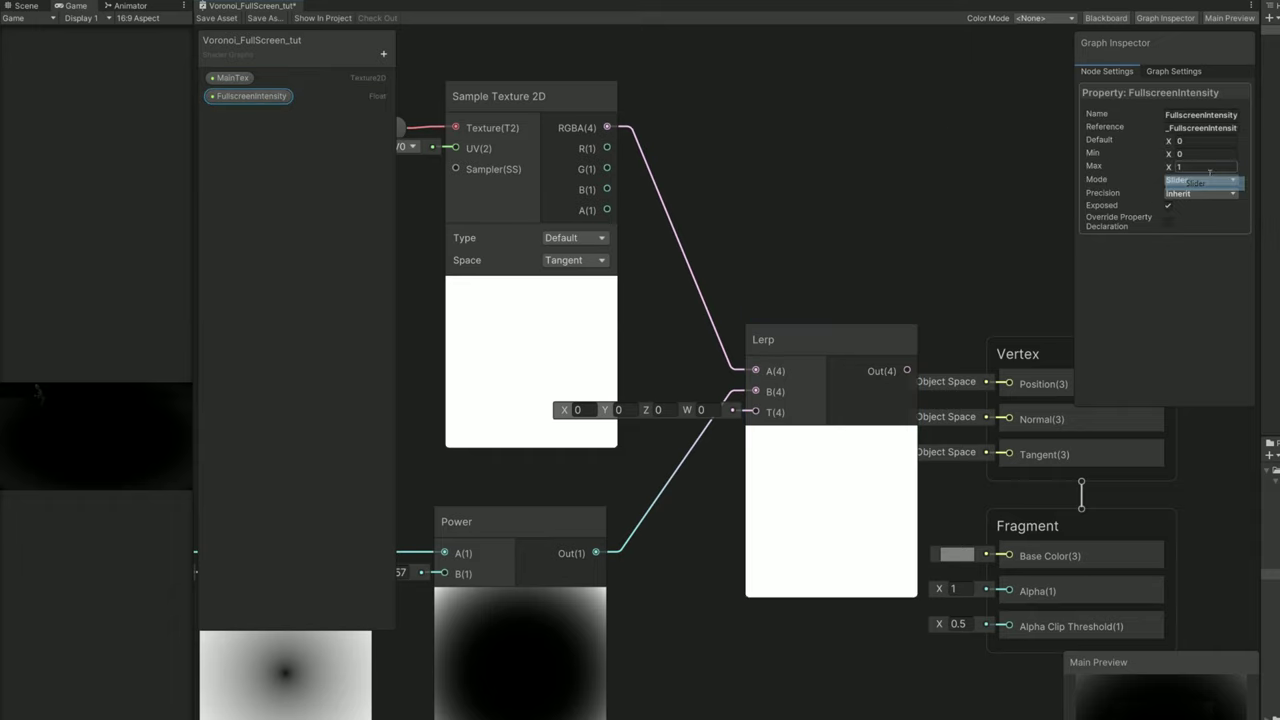
drag(274, 100, 815, 422)
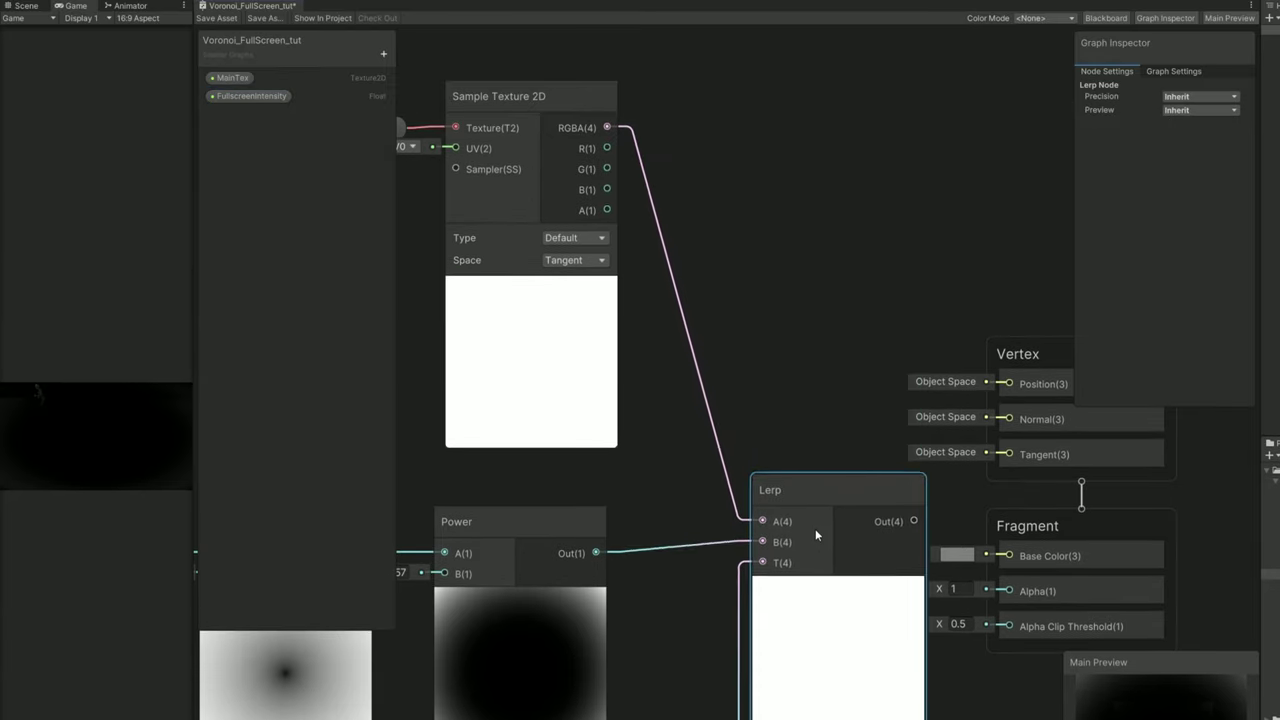
- Connect the Lerp output to Base Color and save the shader graph
drag(815, 535, 819, 545)
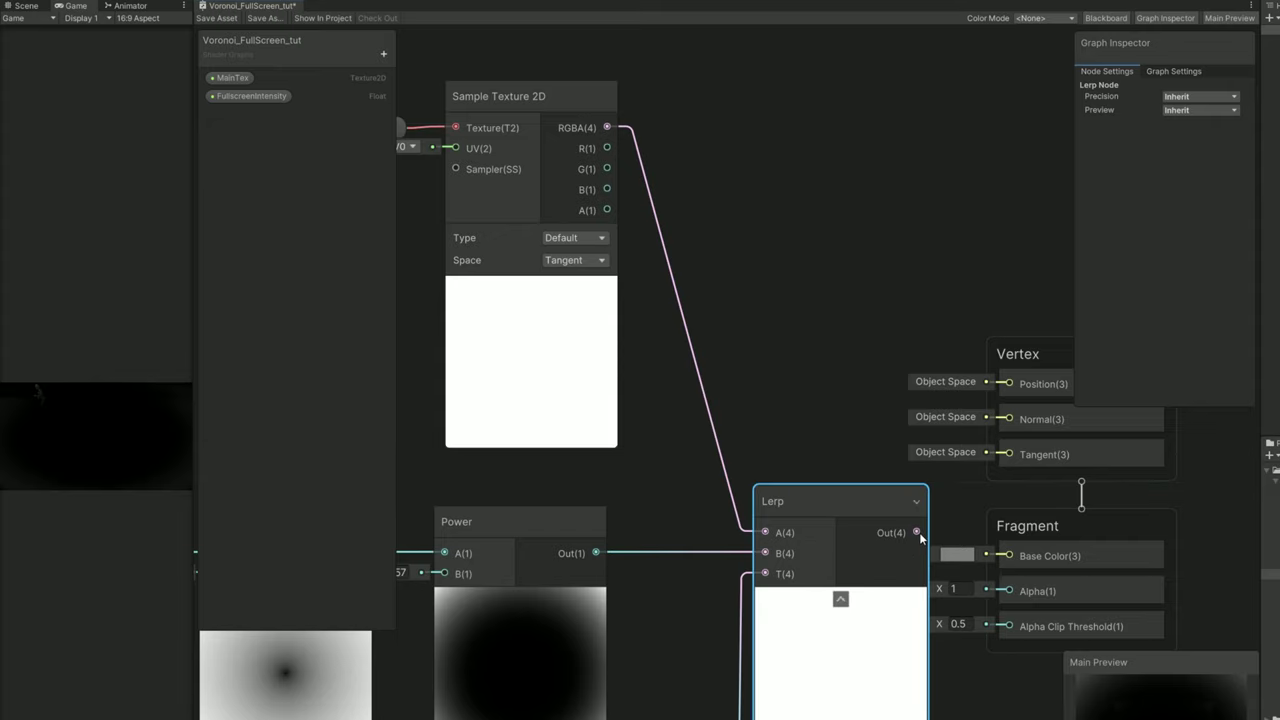
drag(917, 532, 1009, 556)
middle_drag(1003, 700, 884, 679)
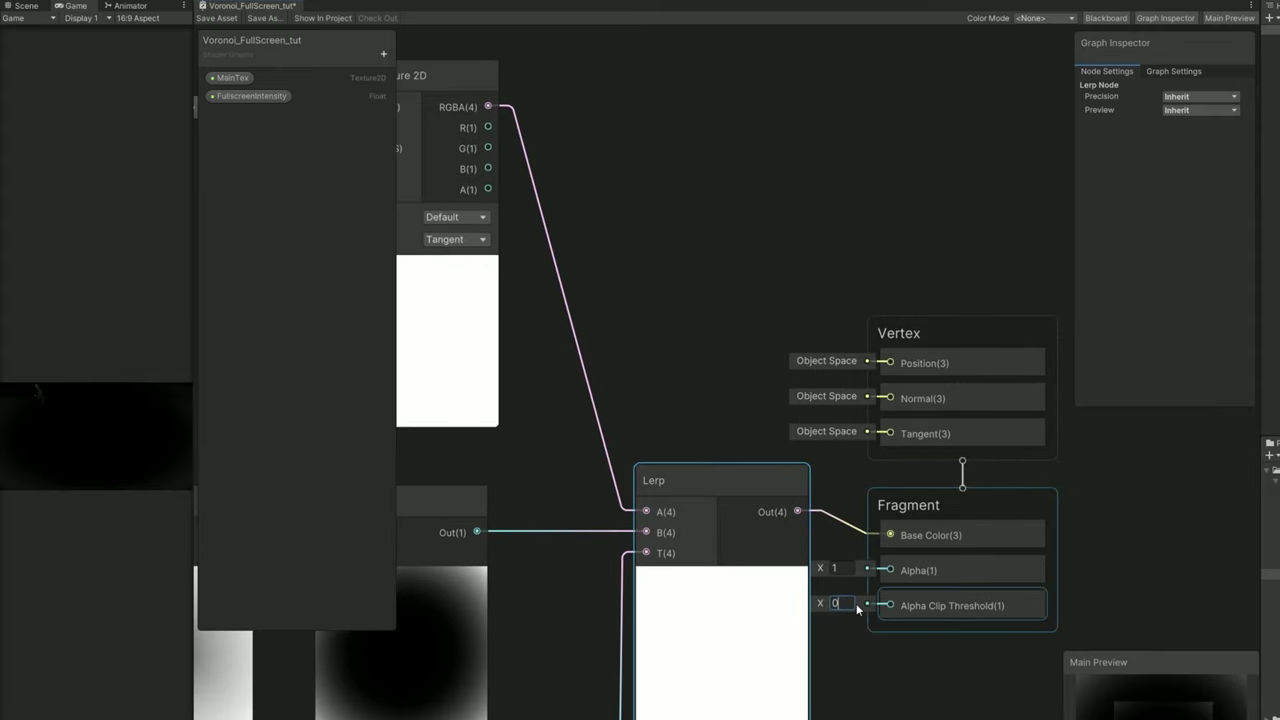
drag(911, 340, 1005, 320)
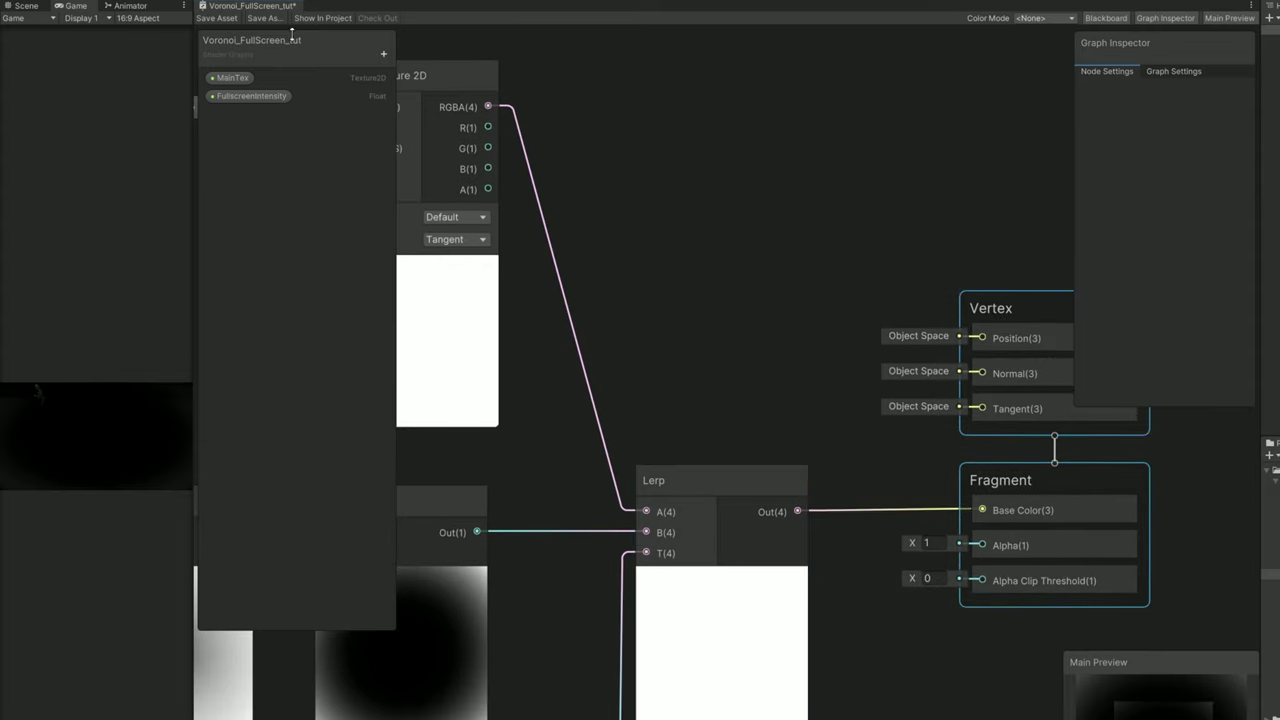
click(216, 18)
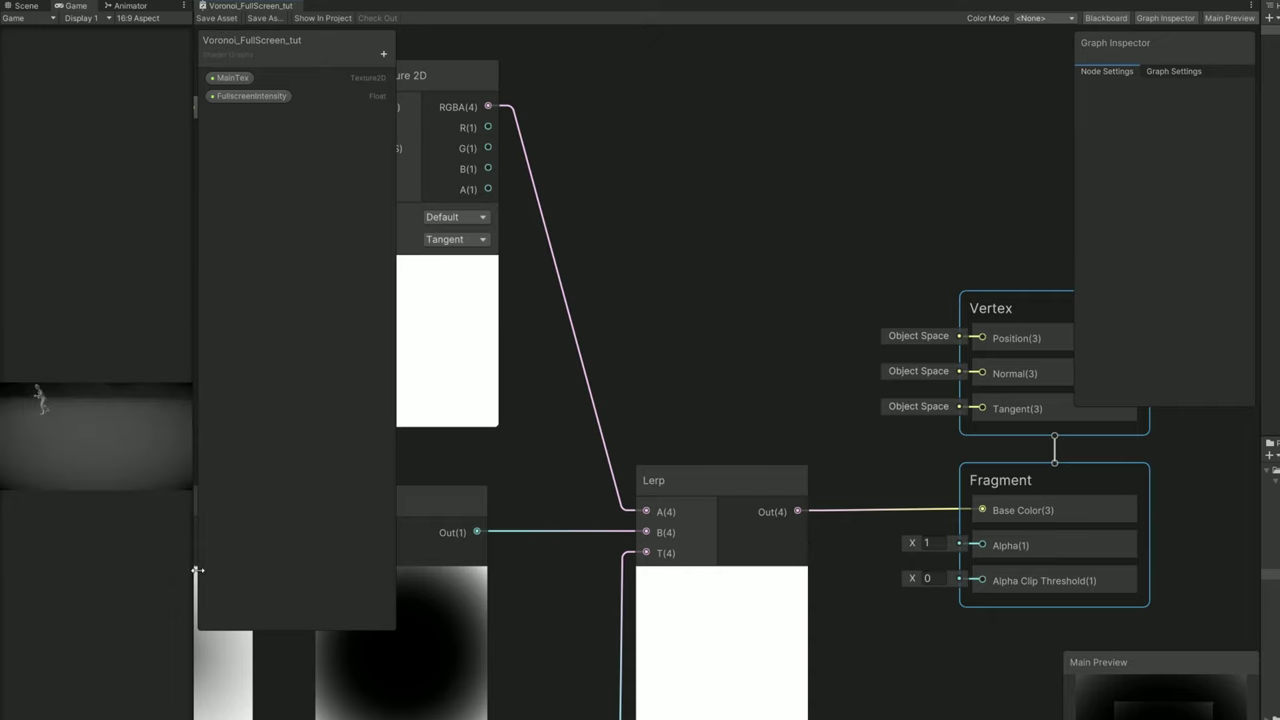
- Set the material's FullscreenIntensity to 0.396 and check the faded vignette
drag(197, 570, 1000, 443)
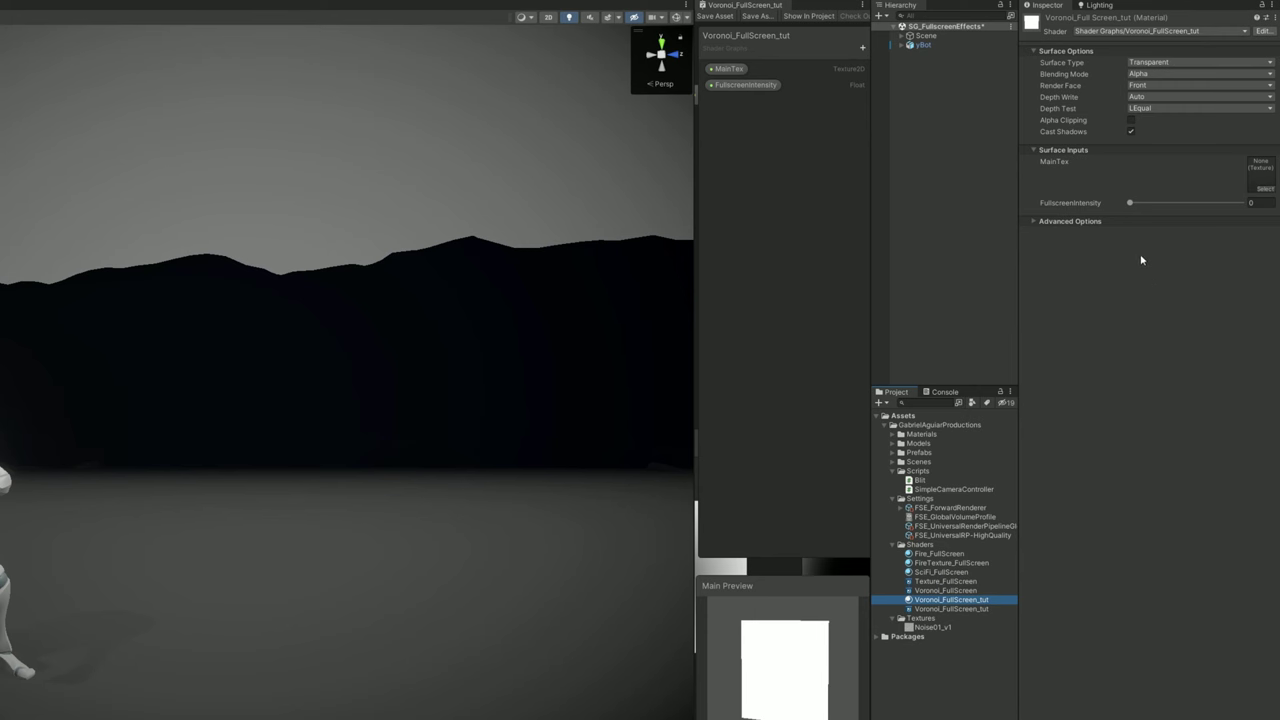
drag(1129, 204, 1173, 226)
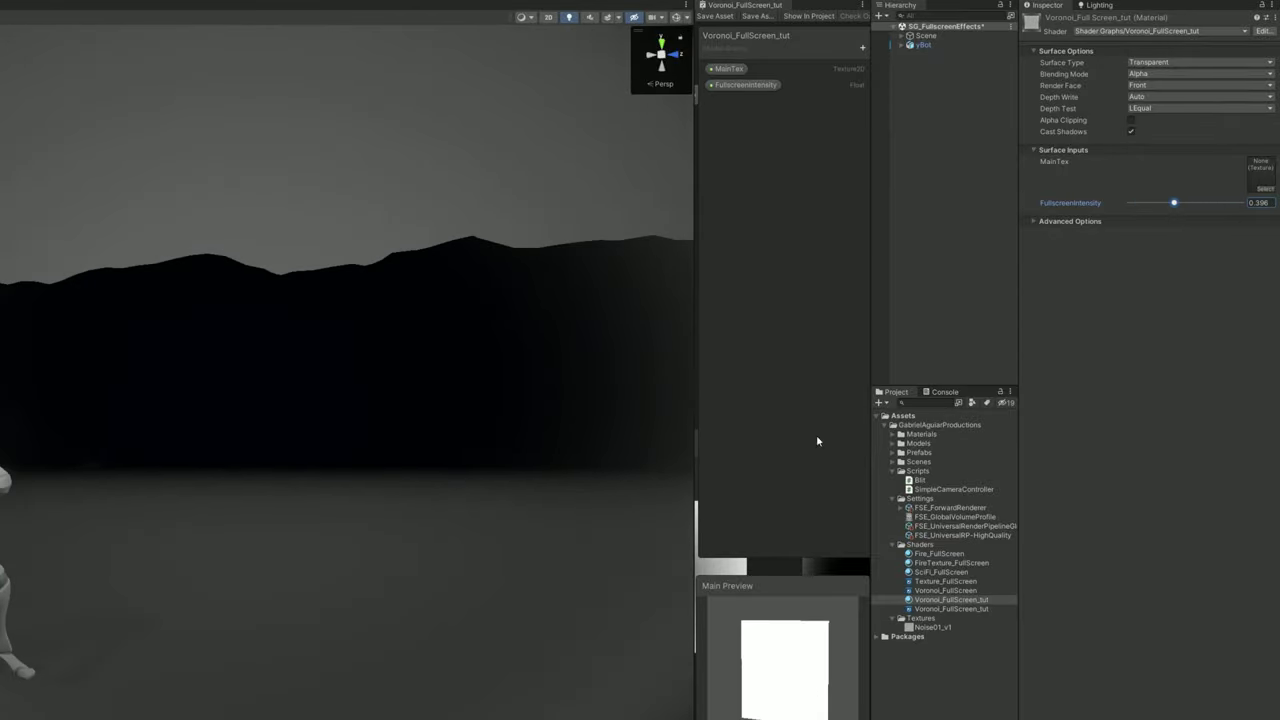
drag(697, 570, 0, 570)
- Add a Voronoi node beside the Polar Coordinates-to-Power chain
scroll(505, 650, down, 3)
middle_drag(408, 518, 606, 419)
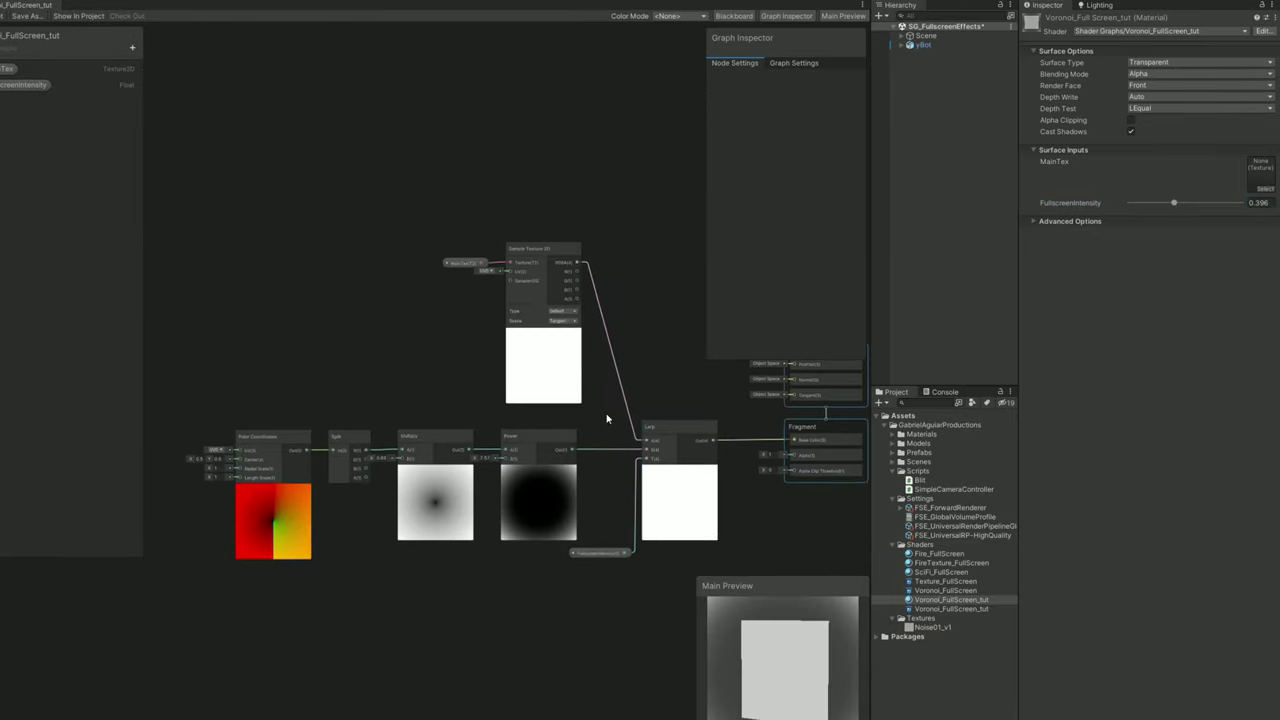
middle_drag(537, 606, 526, 560)
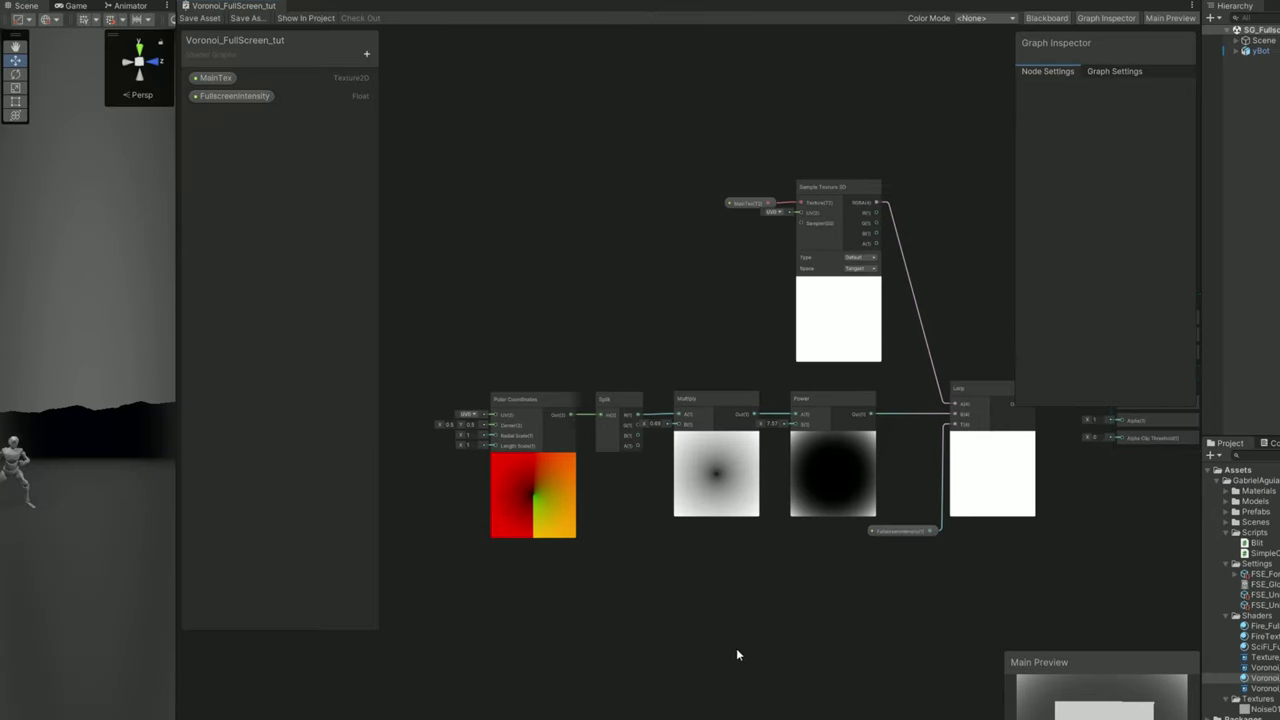
scroll(736, 655, up, 1)
key(space)
text(voronoi)
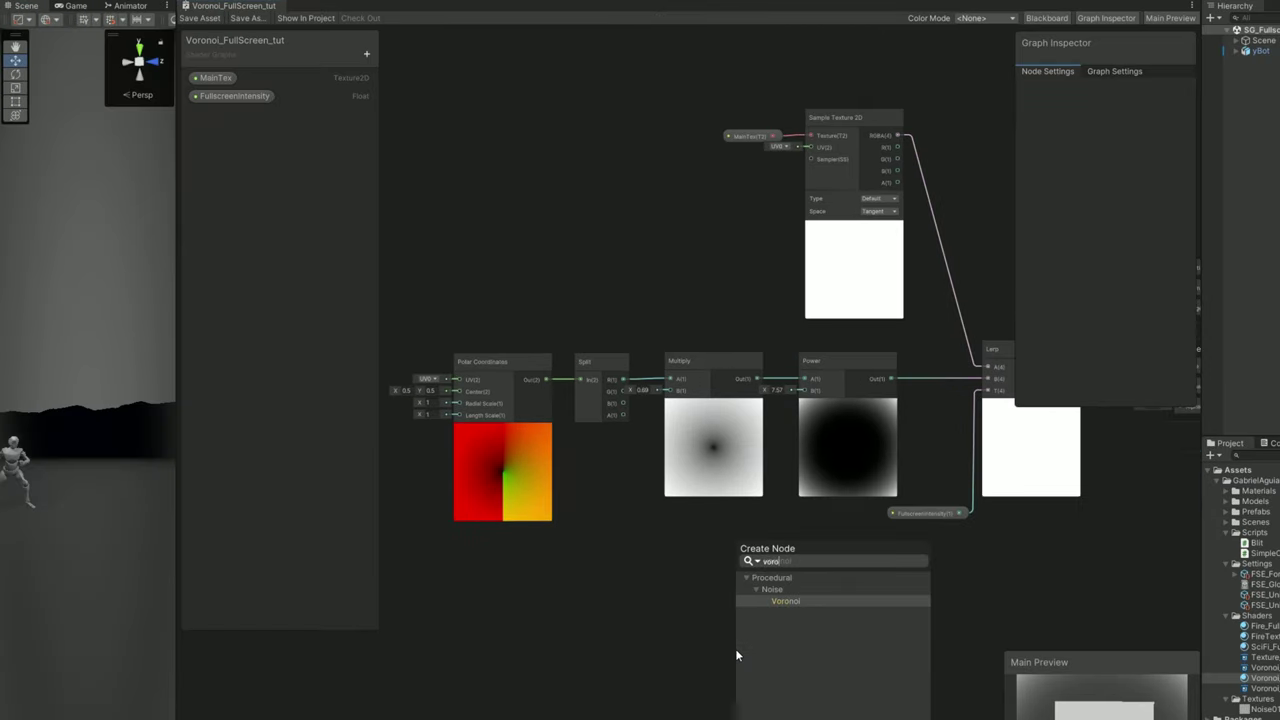
key(Return)
scroll(802, 657, up, 1)
drag(790, 673, 832, 546)
scroll(832, 546, down, 2)
drag(620, 420, 635, 371)
scroll(869, 483, up, 1)
drag(836, 548, 821, 465)
- Multiply the Power mask by the Voronoi into Lerp's B input and inspect the scene
key(space)
text(mu)
click(895, 550)
middle_drag(950, 444, 833, 492)
drag(791, 499, 732, 396)
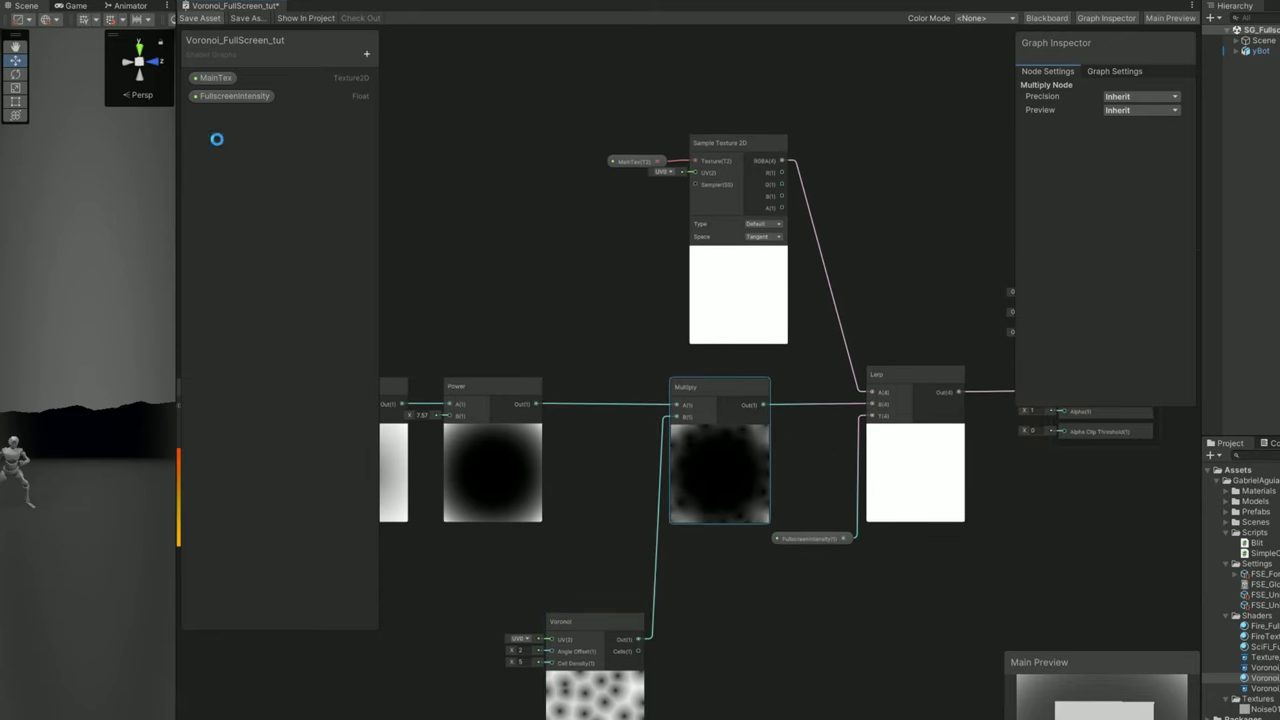
drag(185, 694, 964, 560)
right_drag(540, 480, 385, 538)
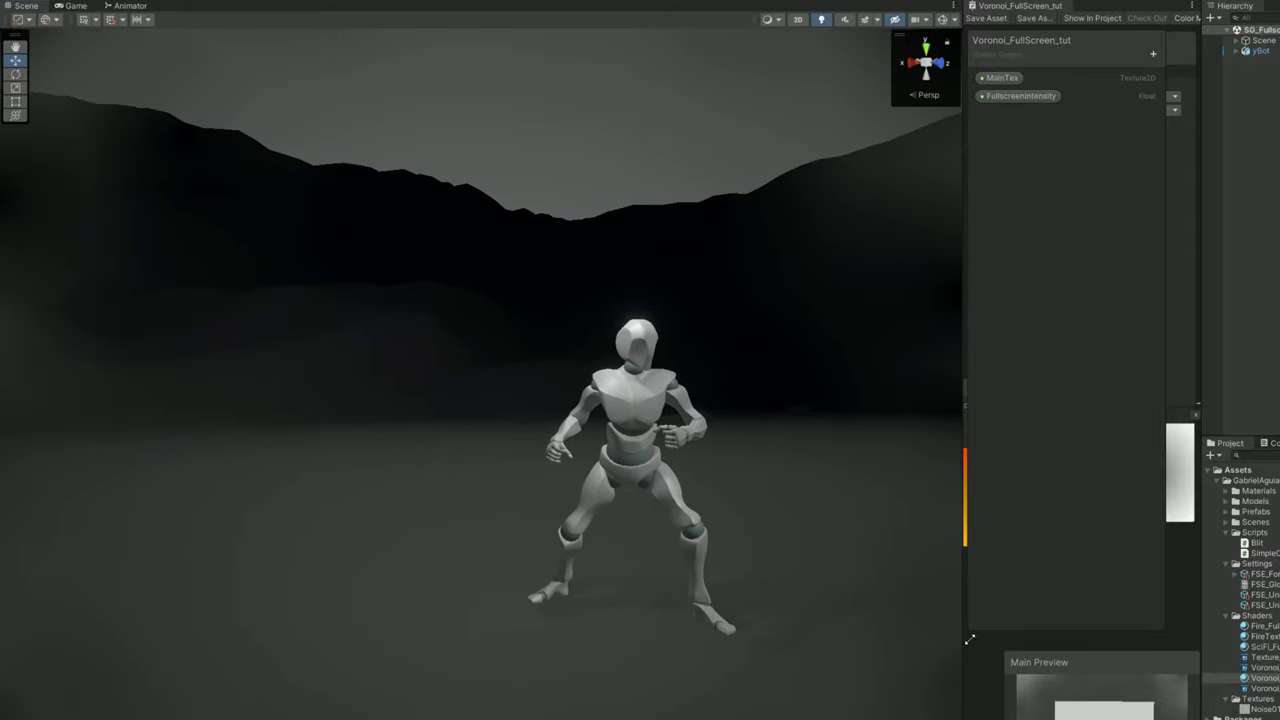
- Add an HDR Color property with an opaque white default at the top of the blackboard
drag(968, 636, 100, 555)
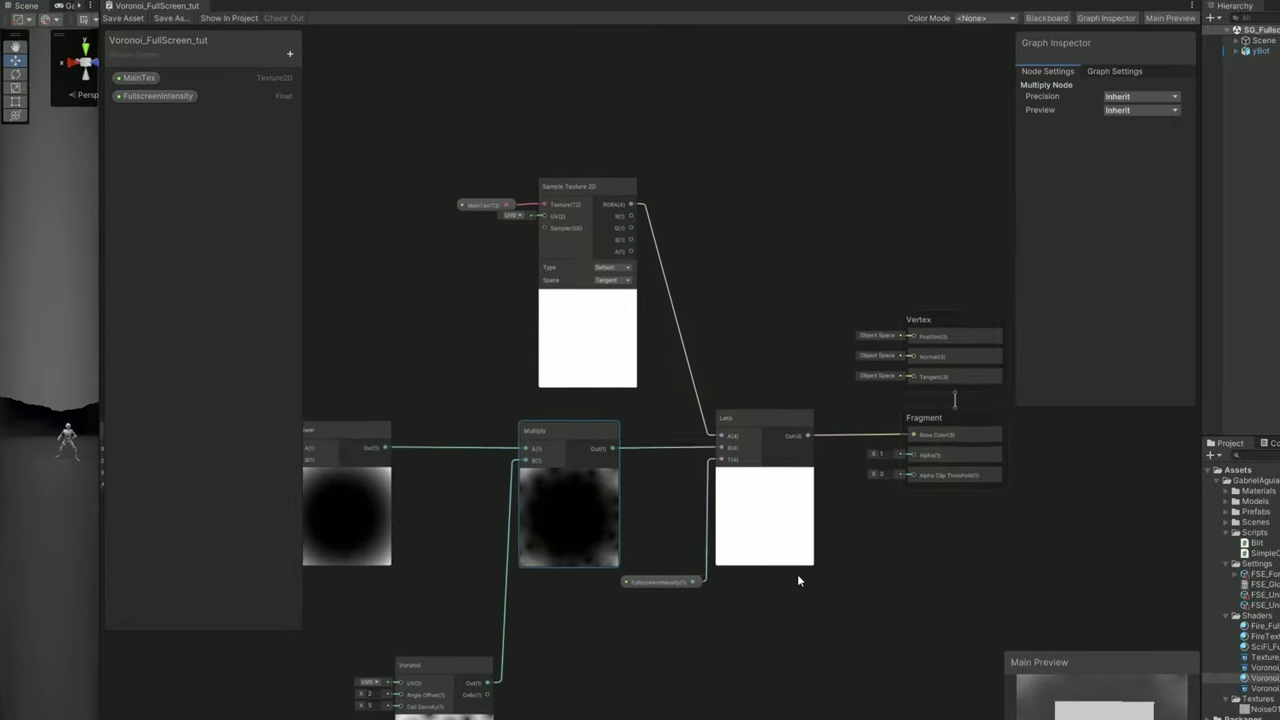
click(289, 54)
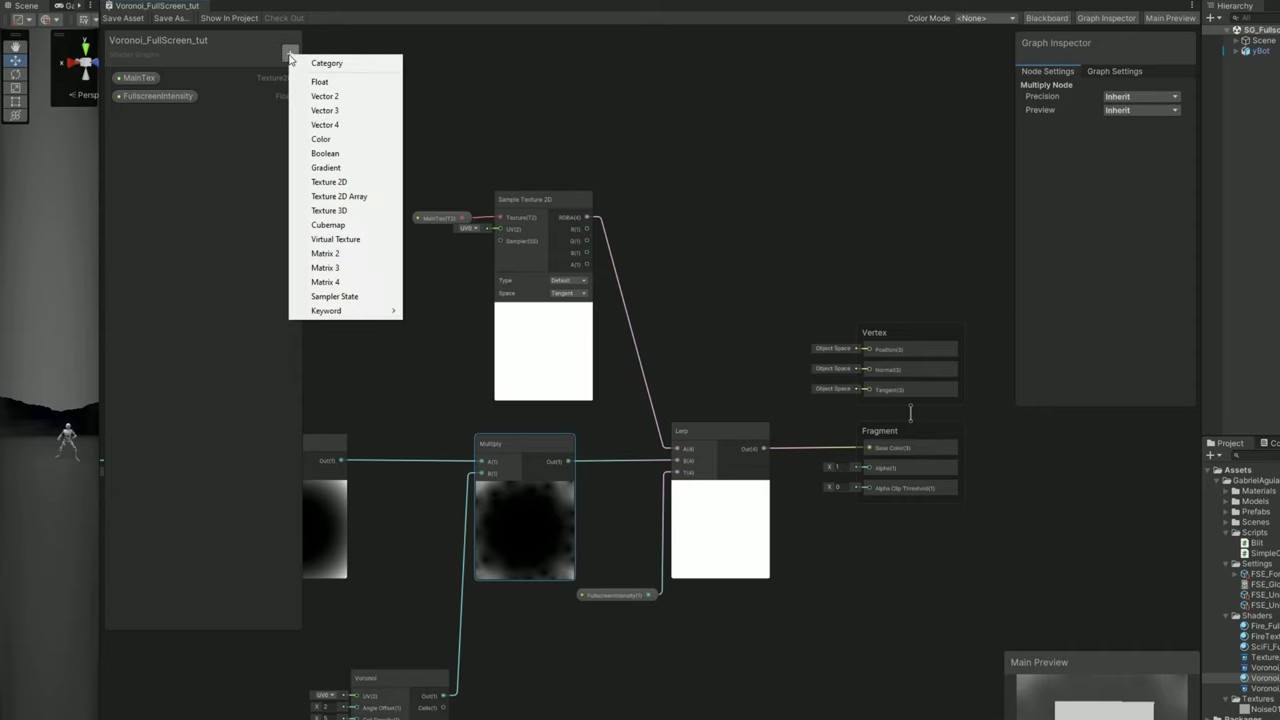
click(390, 141)
click(193, 142)
drag(125, 117, 141, 77)
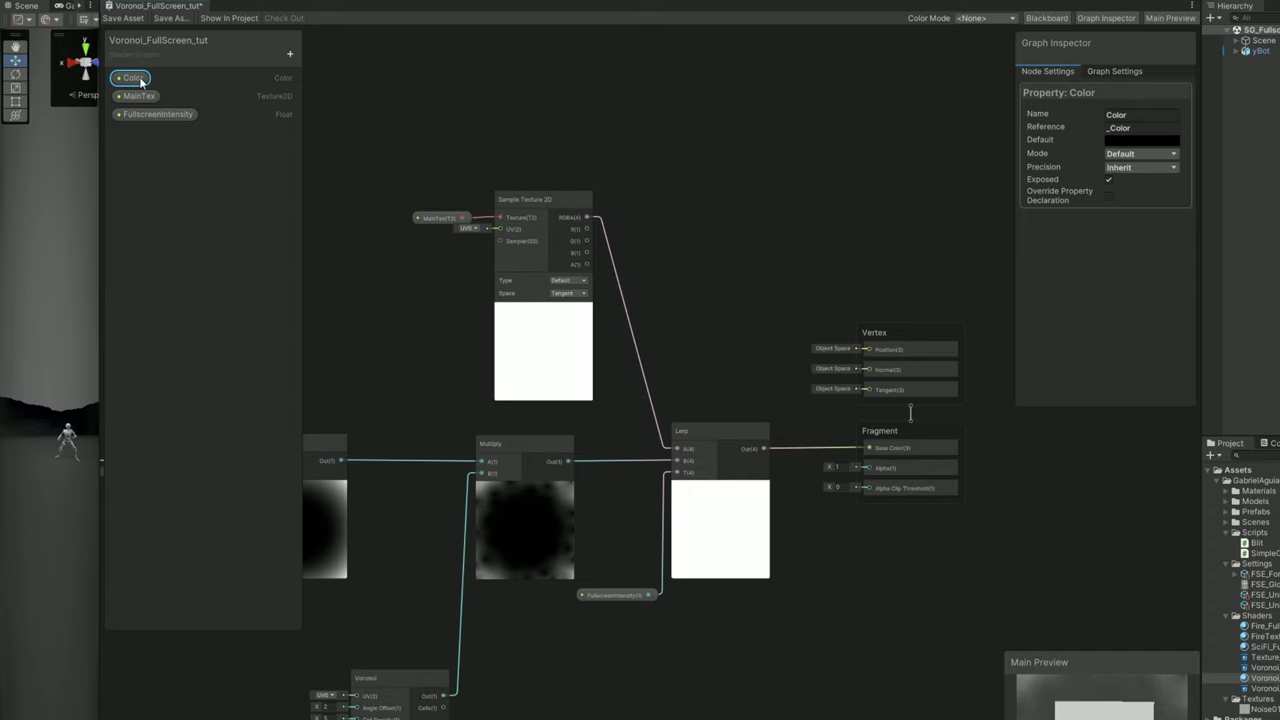
click(1150, 154)
click(1120, 181)
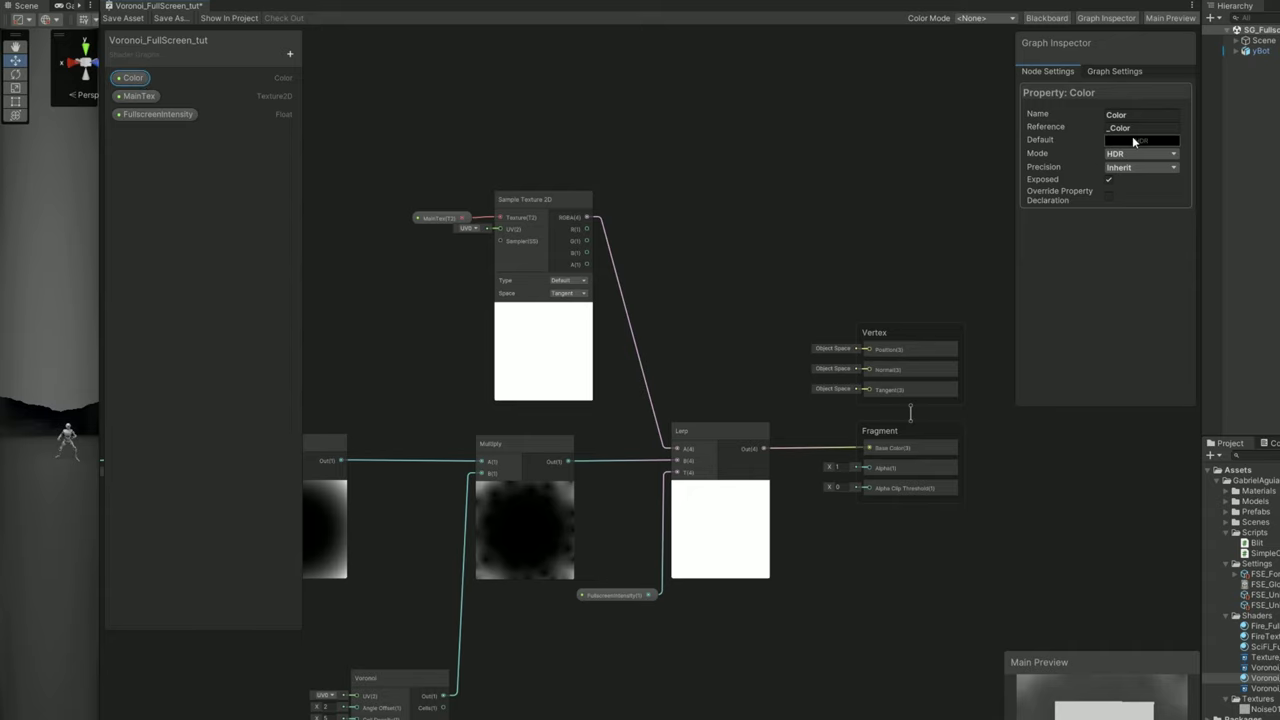
click(1133, 141)
drag(1178, 391, 1244, 391)
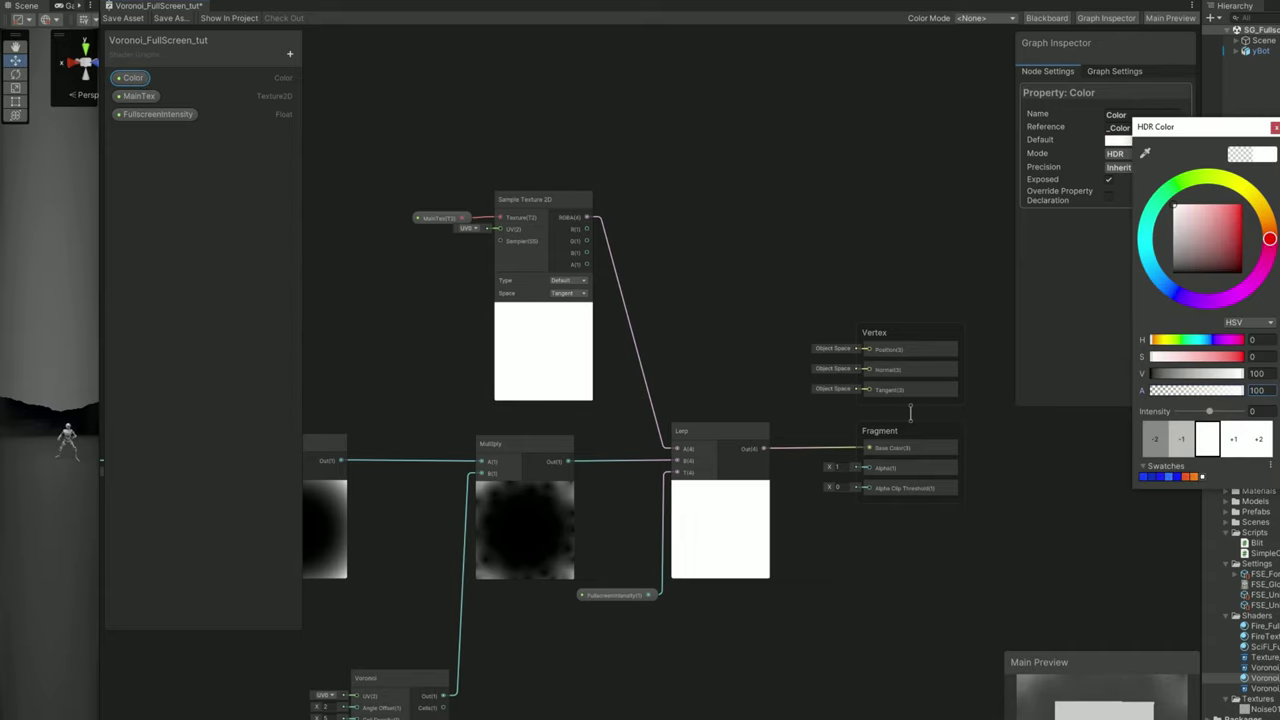
click(1275, 129)
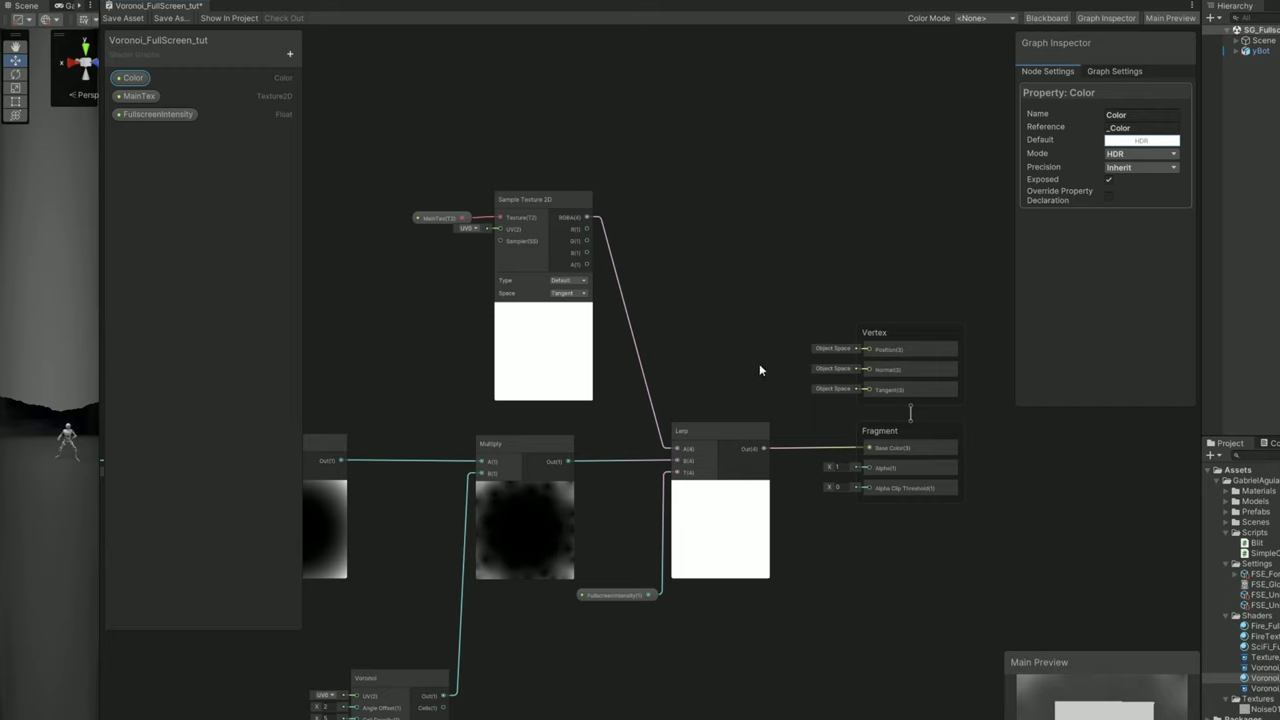
- Multiply the Voronoi-masked vignette by the Color property and feed it into Lerp's B input
drag(510, 194, 787, 170)
click(685, 330)
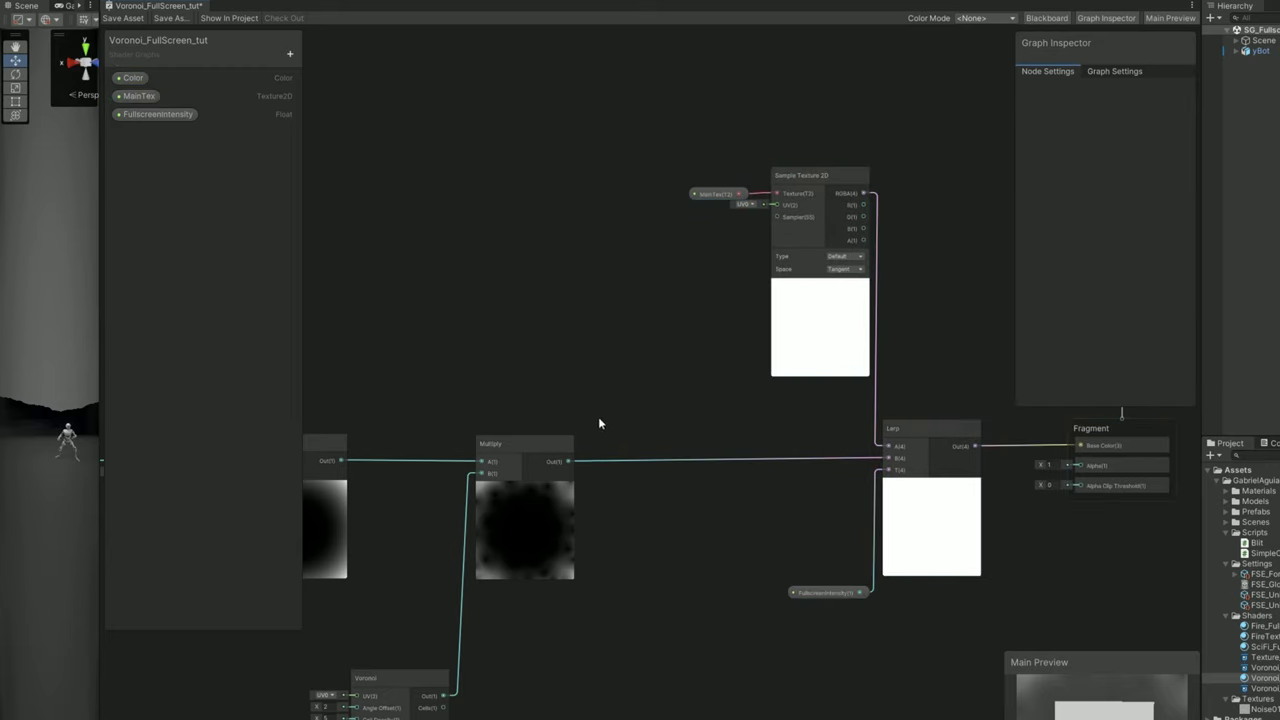
drag(567, 461, 688, 456)
click(751, 569)
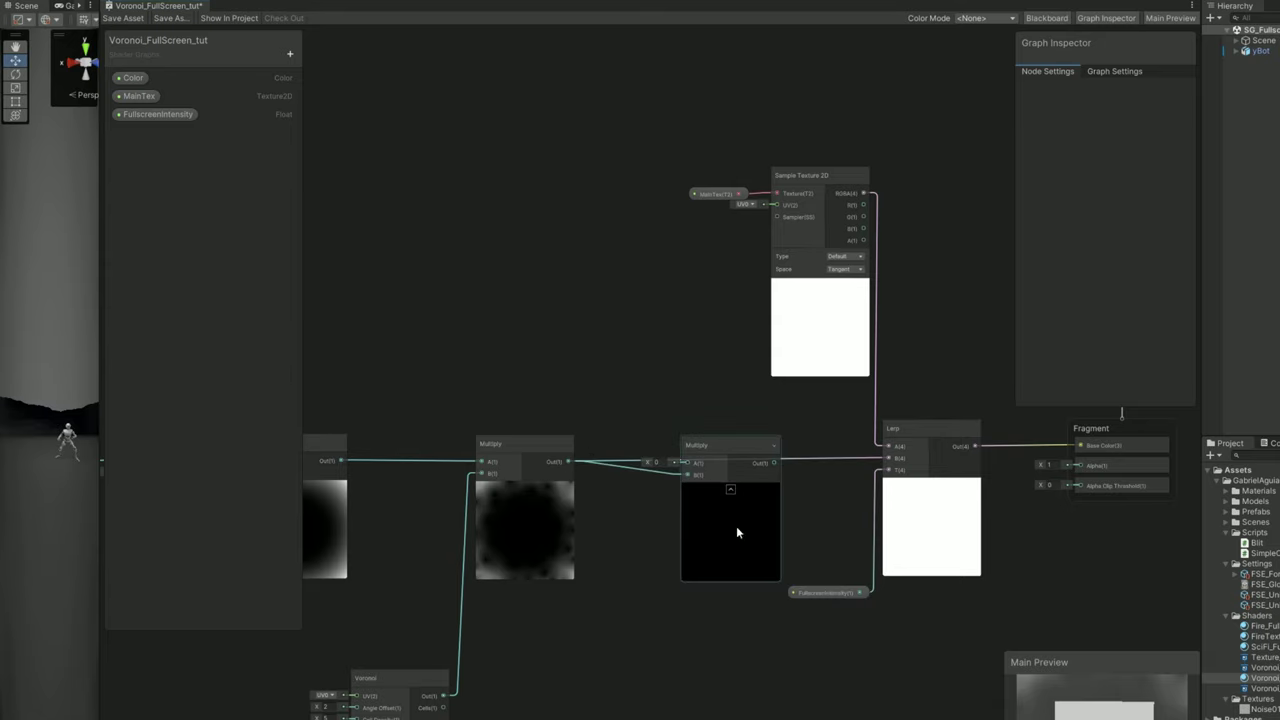
drag(133, 77, 720, 470)
scroll(568, 400, up, 2)
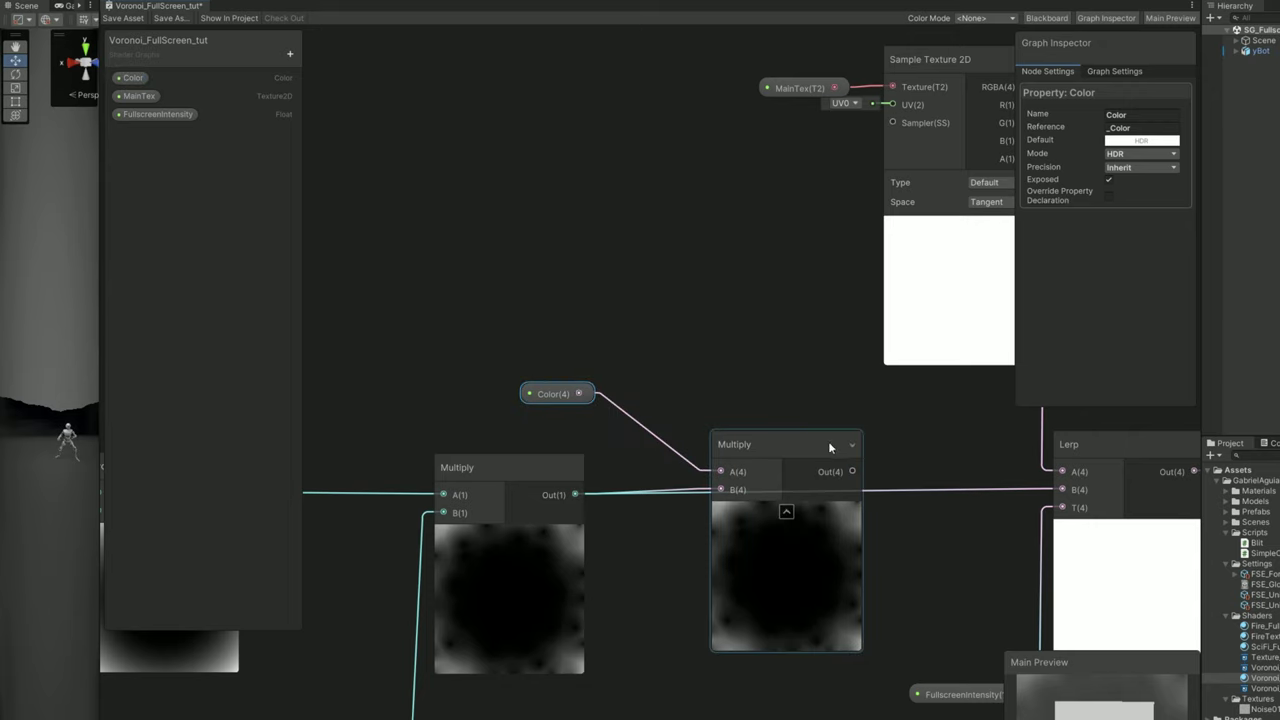
middle_drag(857, 466, 745, 460)
drag(741, 464, 950, 483)
scroll(855, 490, down, 2)
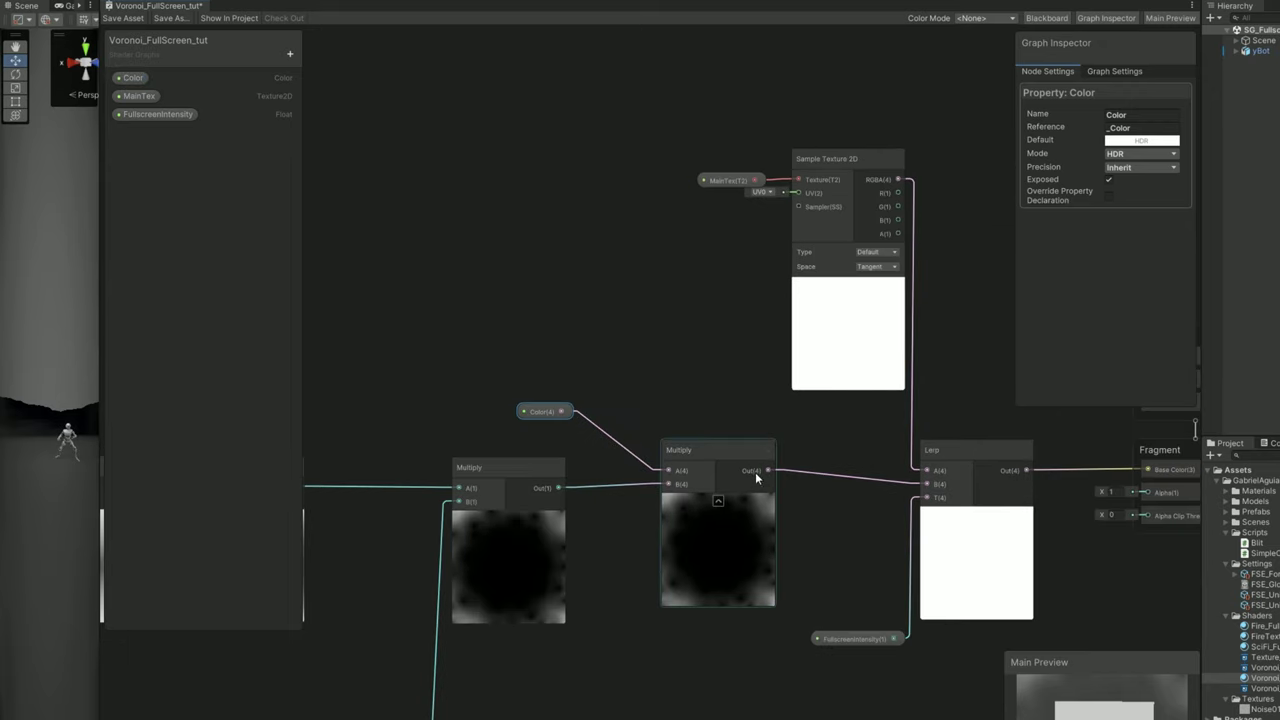
click(717, 464)
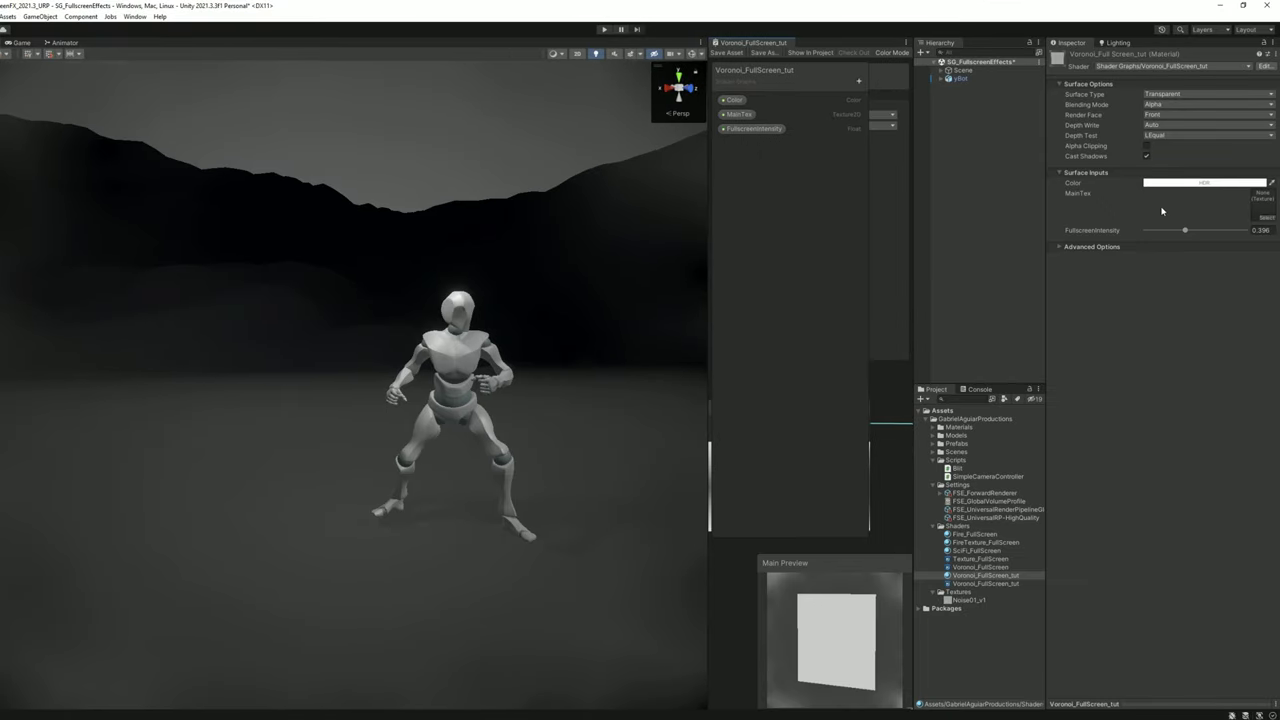
- Change the material's Color to red with slightly raised HDR intensity, then widen the shader graph
click(1178, 186)
click(1240, 242)
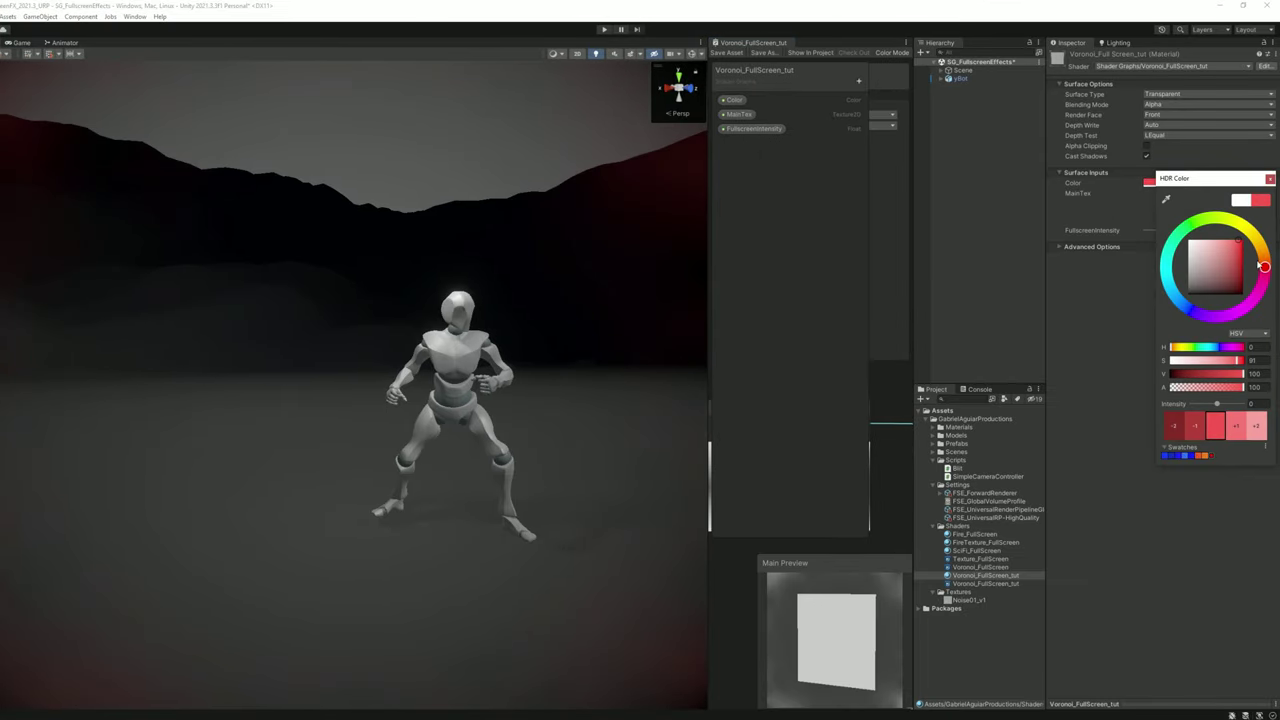
drag(1217, 405, 1220, 404)
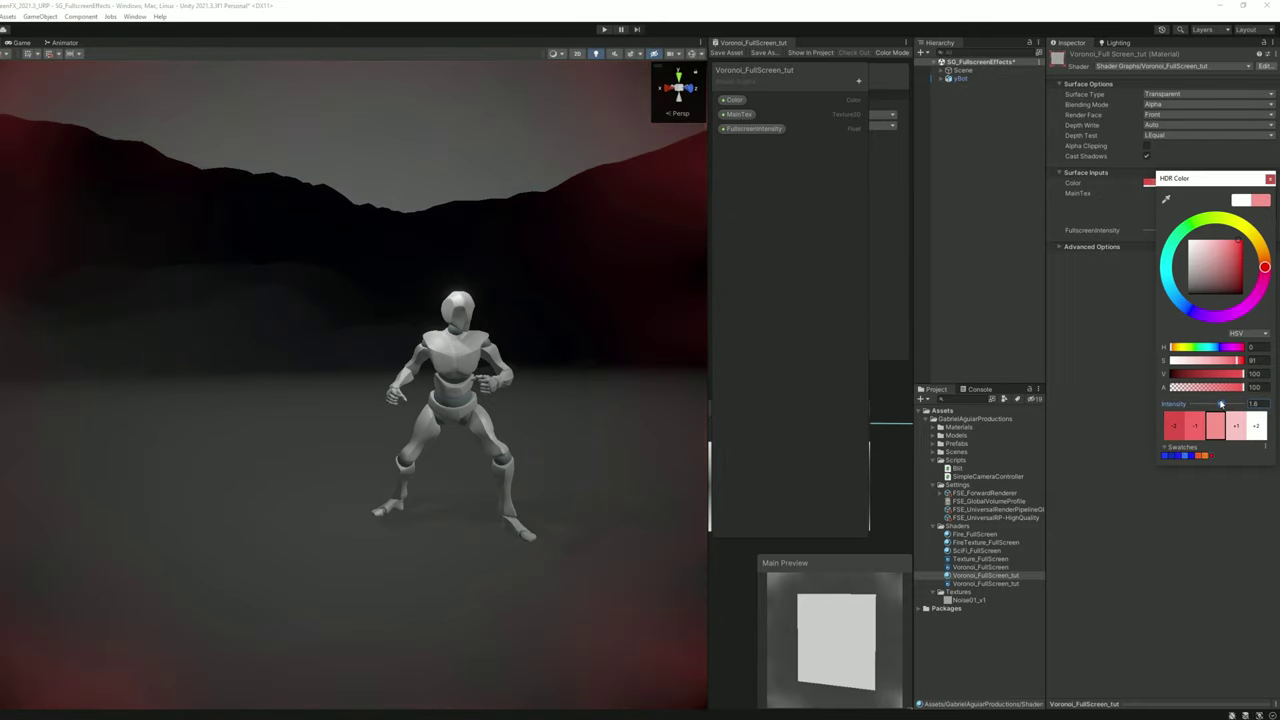
drag(709, 480, 153, 482)
- Add a Time node and a Multiply node near the Voronoi chain
middle_drag(150, 640, 516, 407)
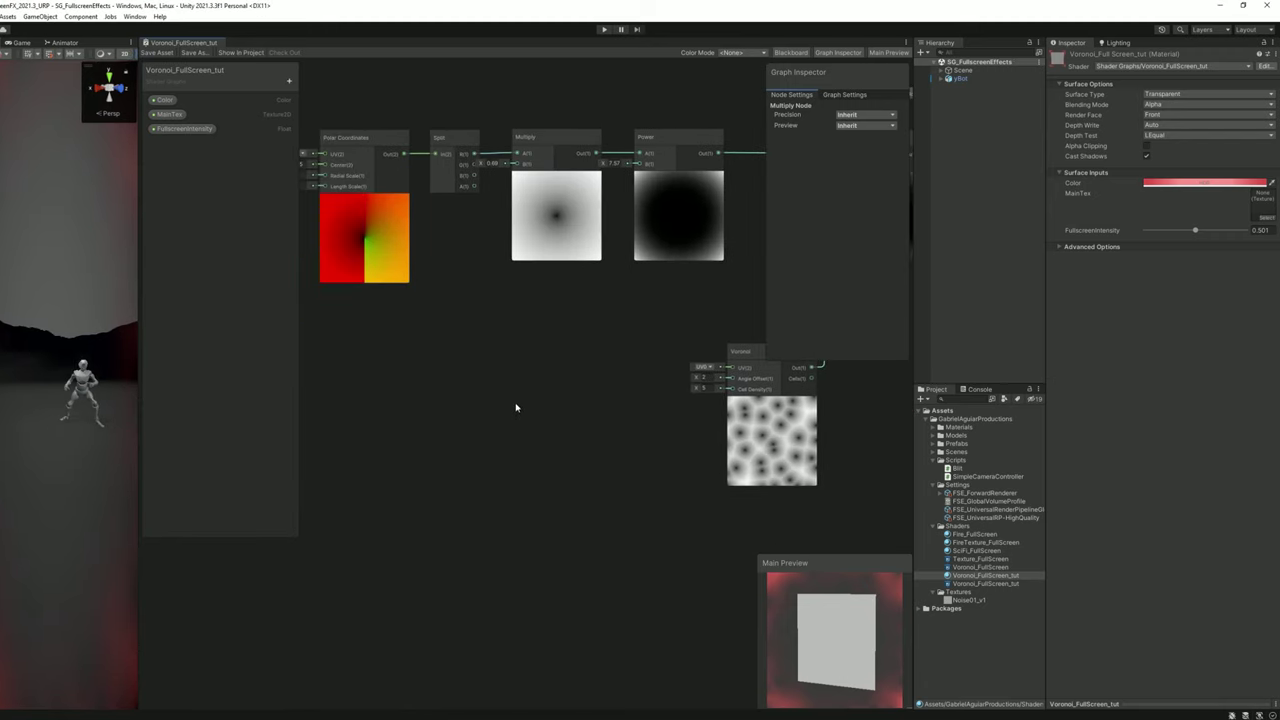
key(space)
text(time)
key(Return)
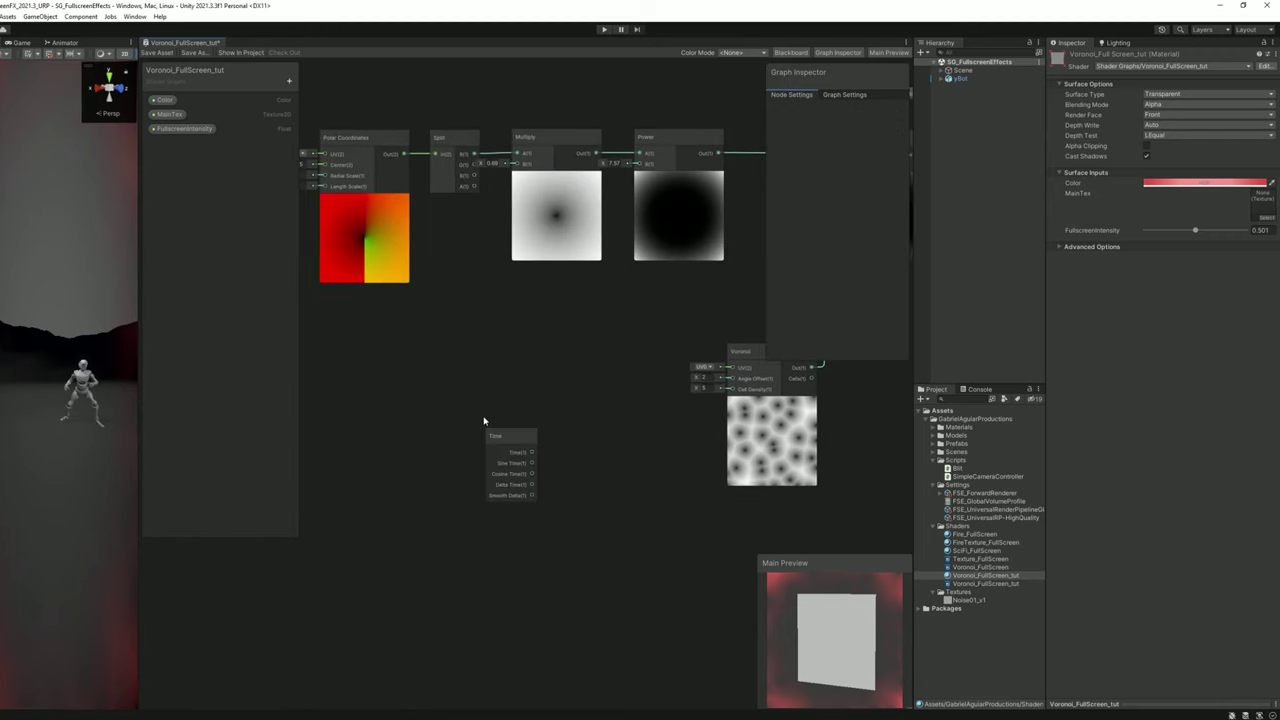
drag(488, 428, 556, 415)
key(space)
text(multiply)
key(Return)
- Create Float properties VoronoiSpeed and VoronoiScale, giving VoronoiScale a default of 5
click(414, 53)
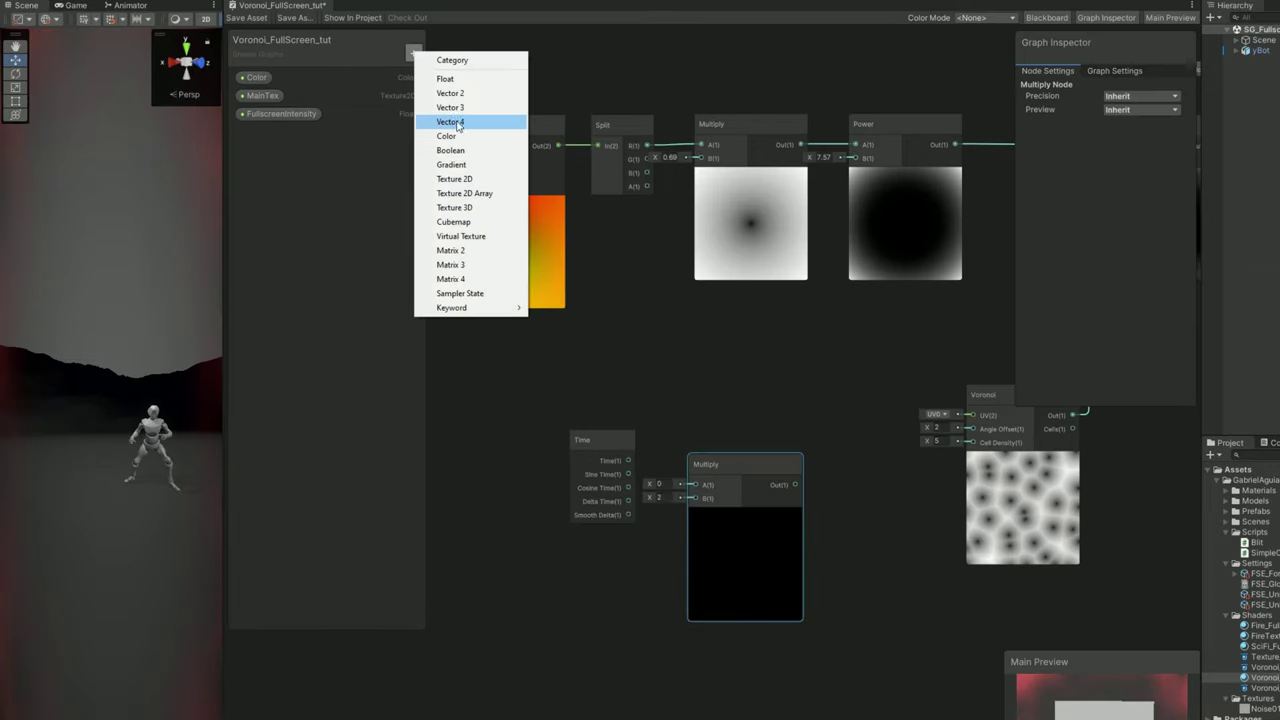
click(470, 80)
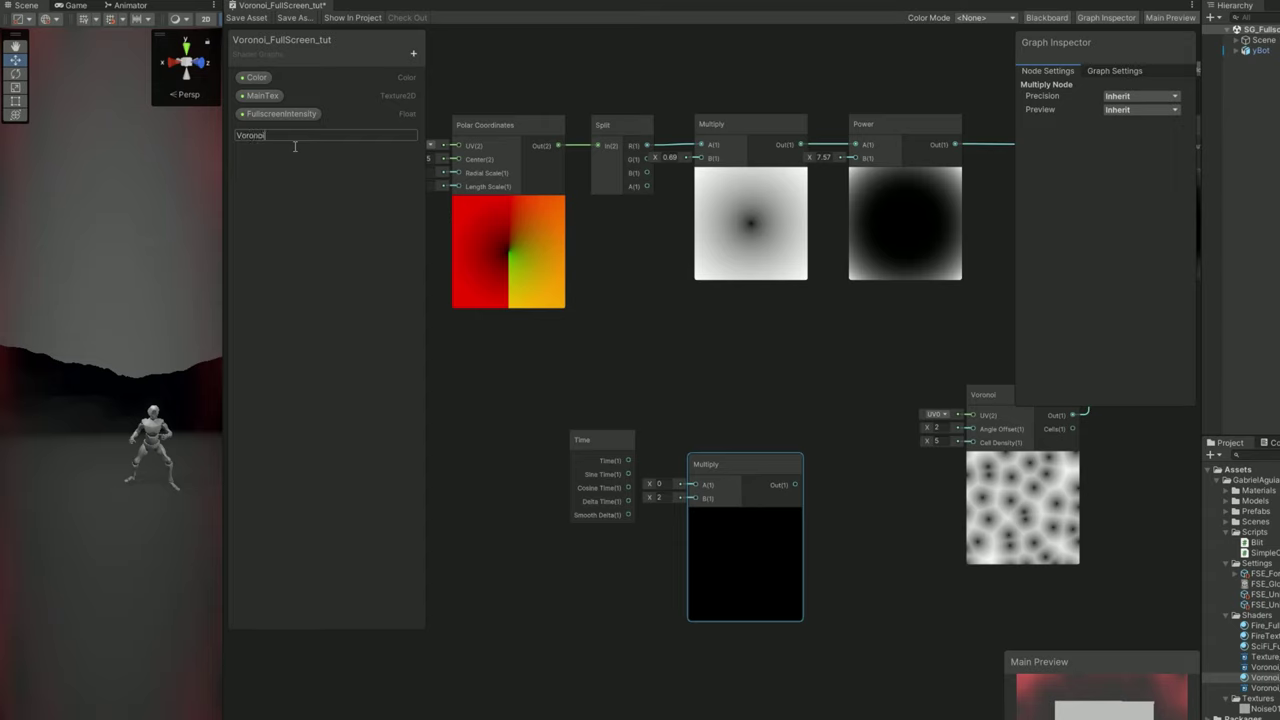
text(VoronoiSpeed)
key(Return)
click(412, 53)
click(433, 83)
text(Voro)
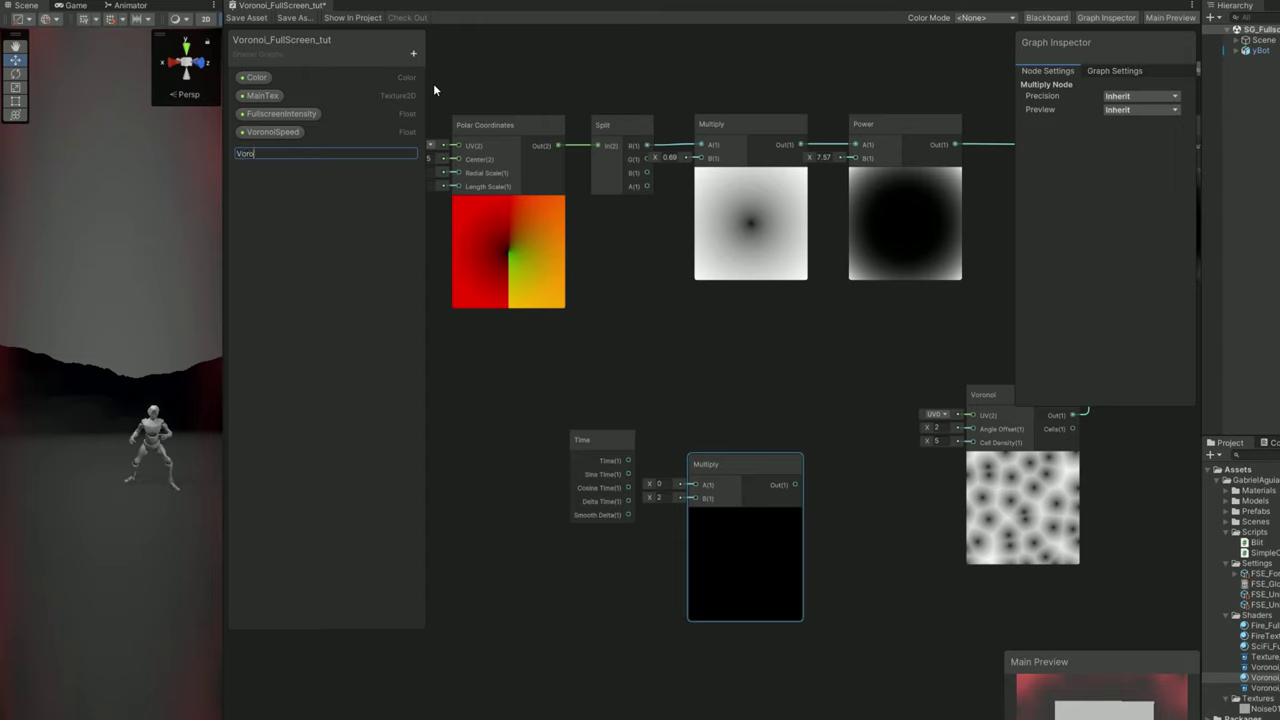
text(noiScale)
key(Return)
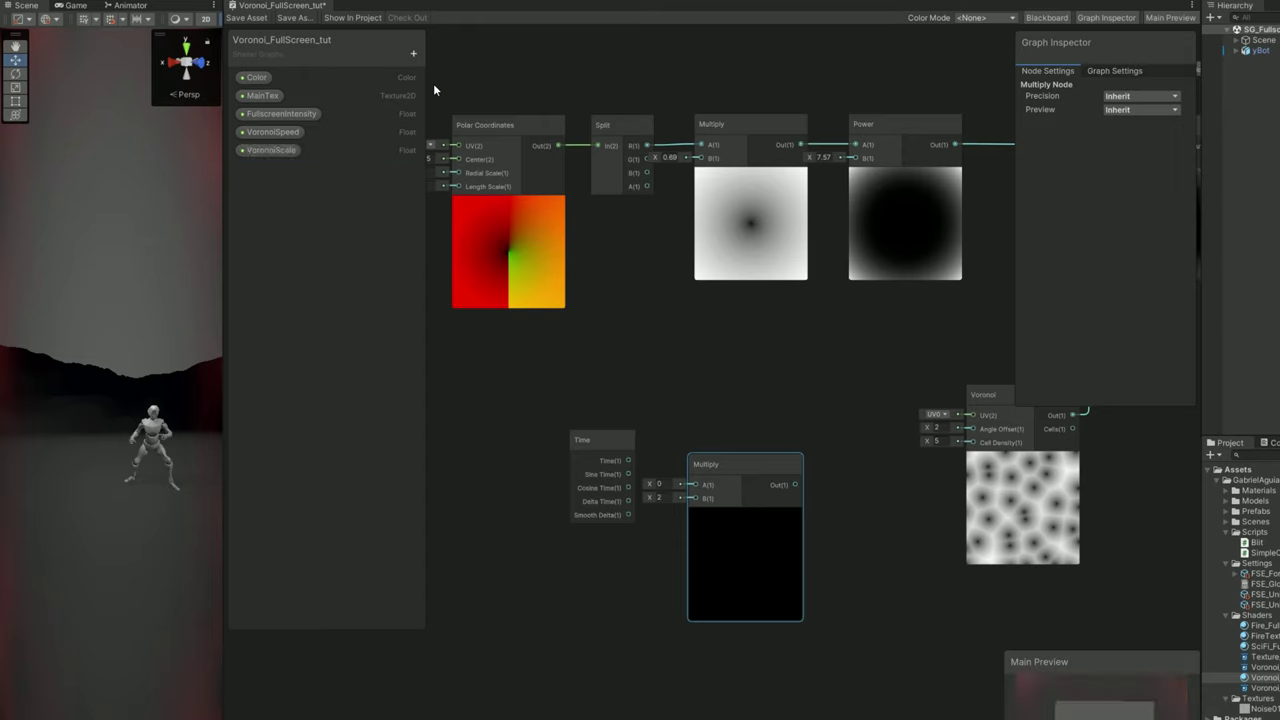
click(263, 151)
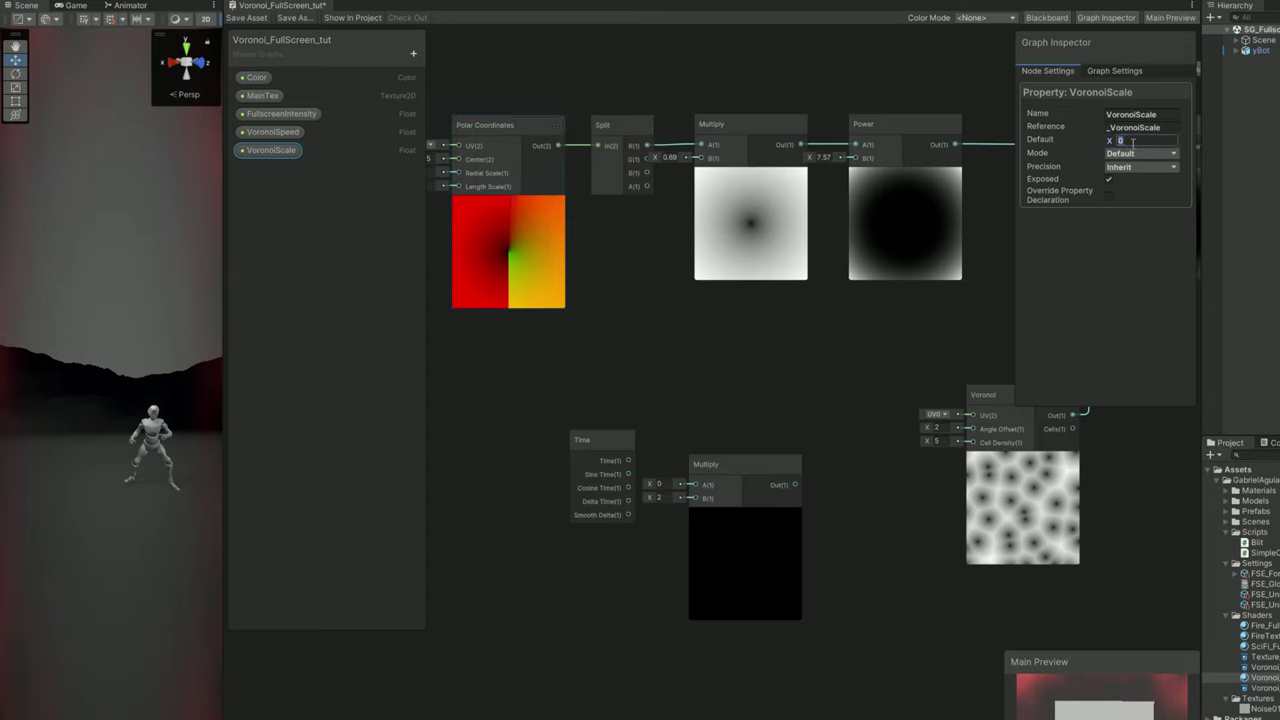
text(5)
- Wire VoronoiScale to Cell Density and Time × VoronoiSpeed to the Voronoi Angle Offset
drag(970, 445, 963, 441)
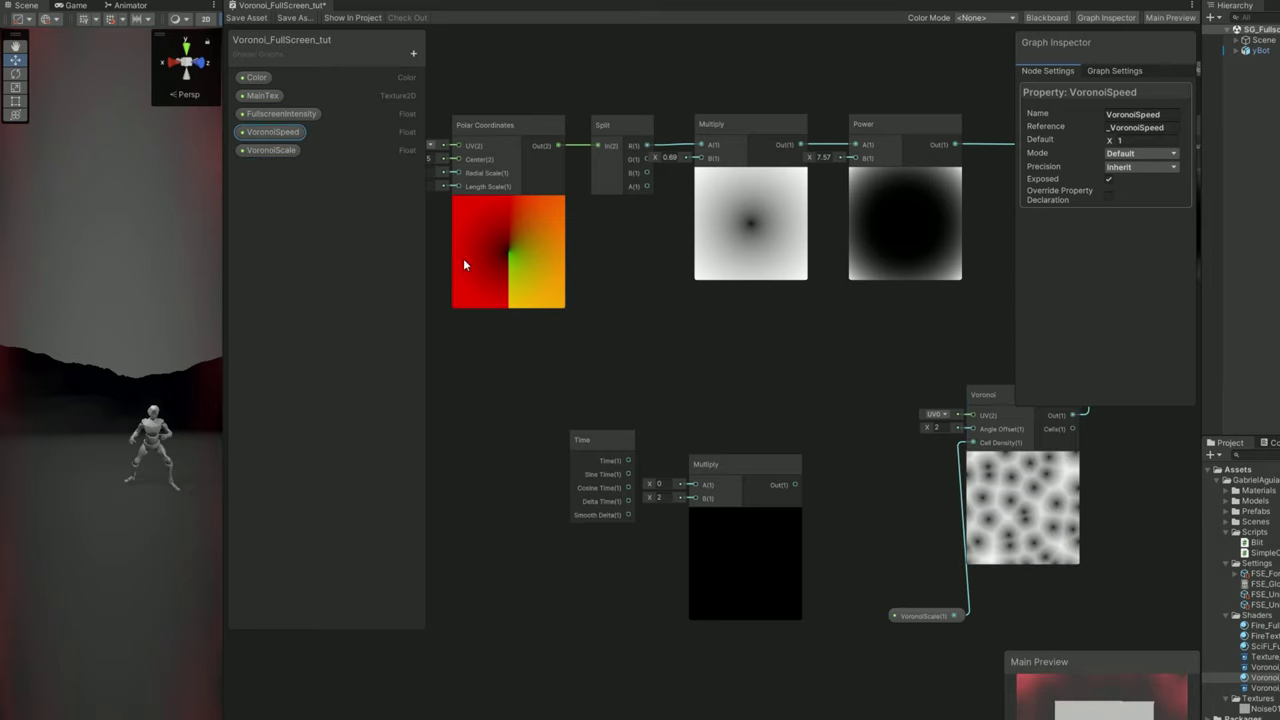
drag(683, 516, 698, 485)
drag(606, 450, 629, 445)
click(744, 516)
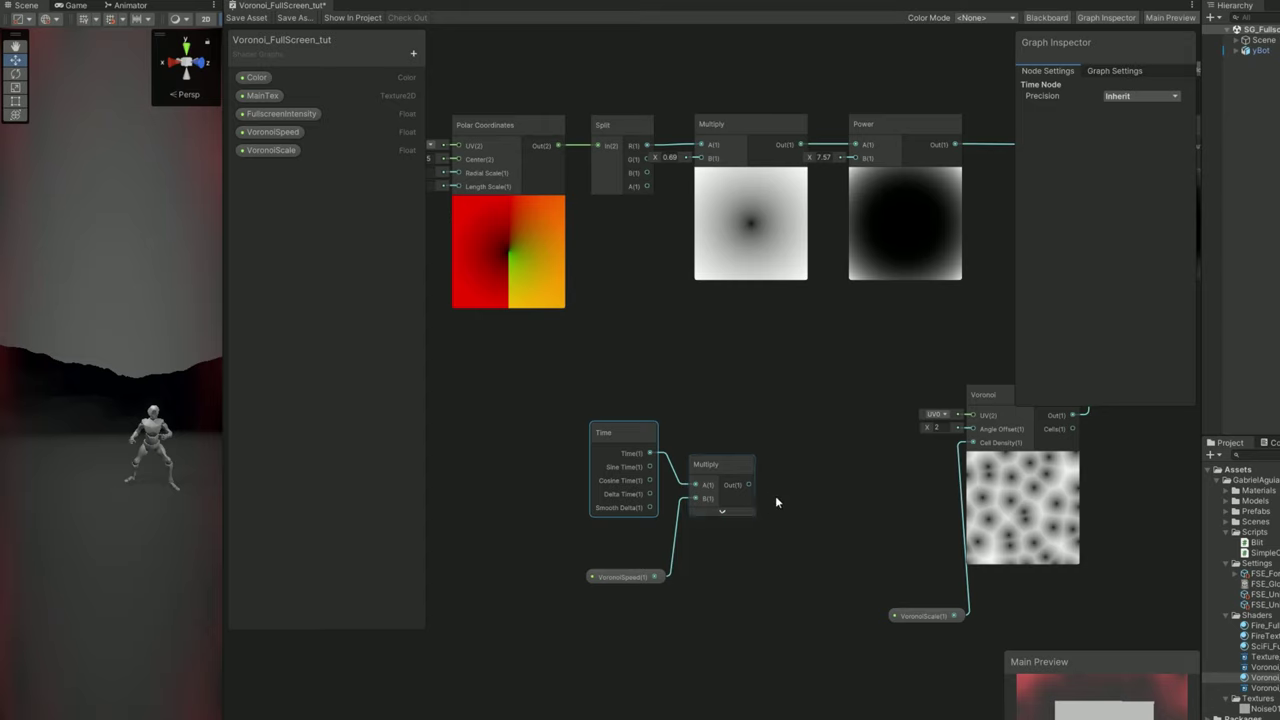
drag(750, 487, 981, 434)
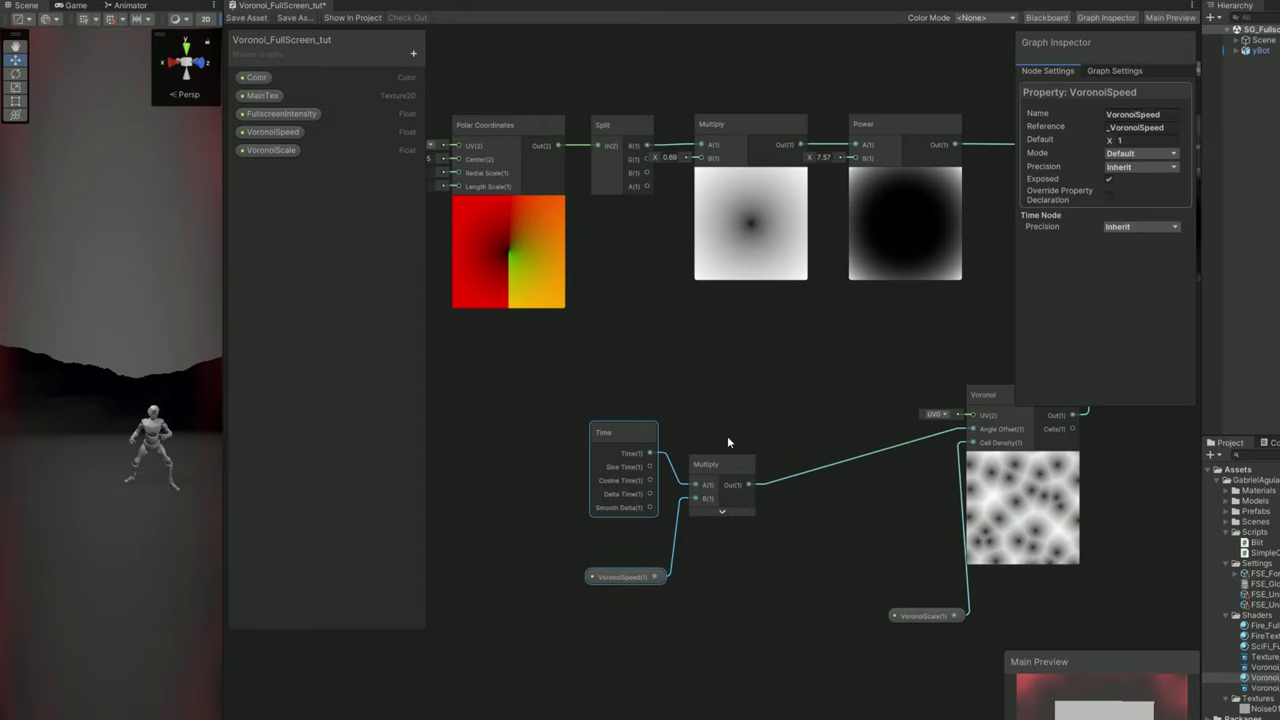
drag(660, 598, 850, 410)
scroll(1040, 420, up, 3)
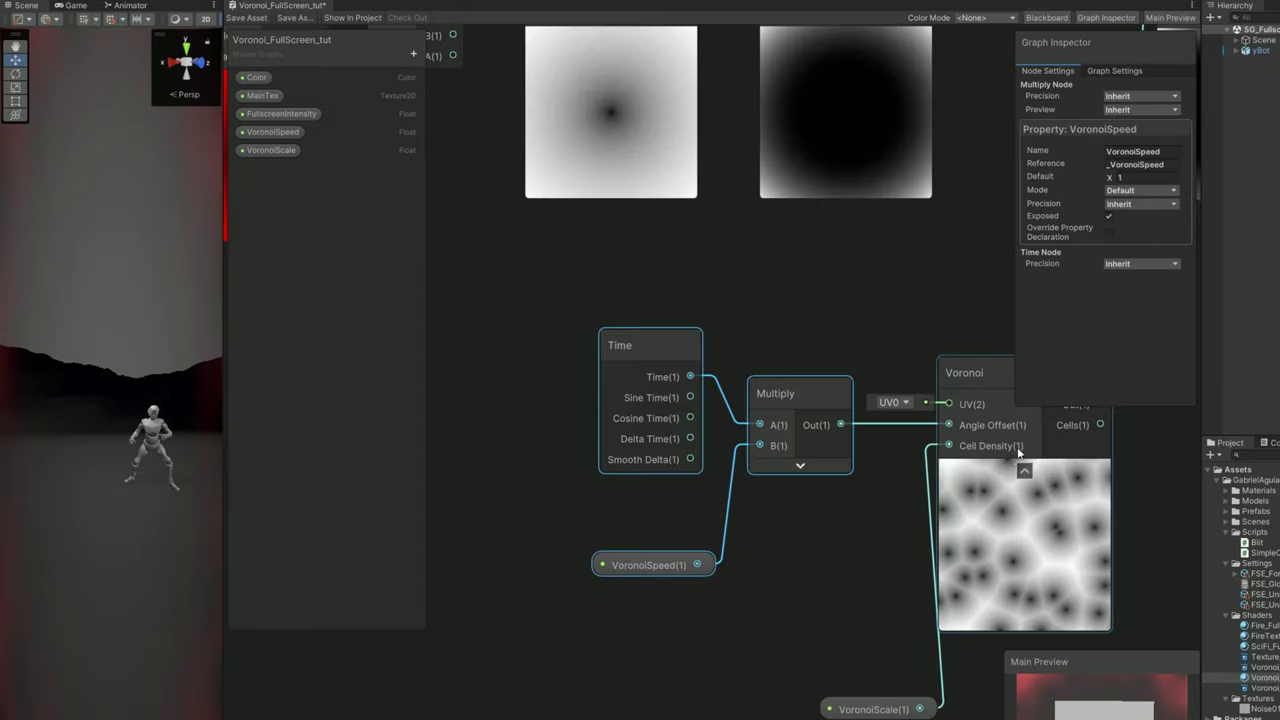
middle_drag(1040, 420, 860, 410)
scroll(670, 540, down, 2)
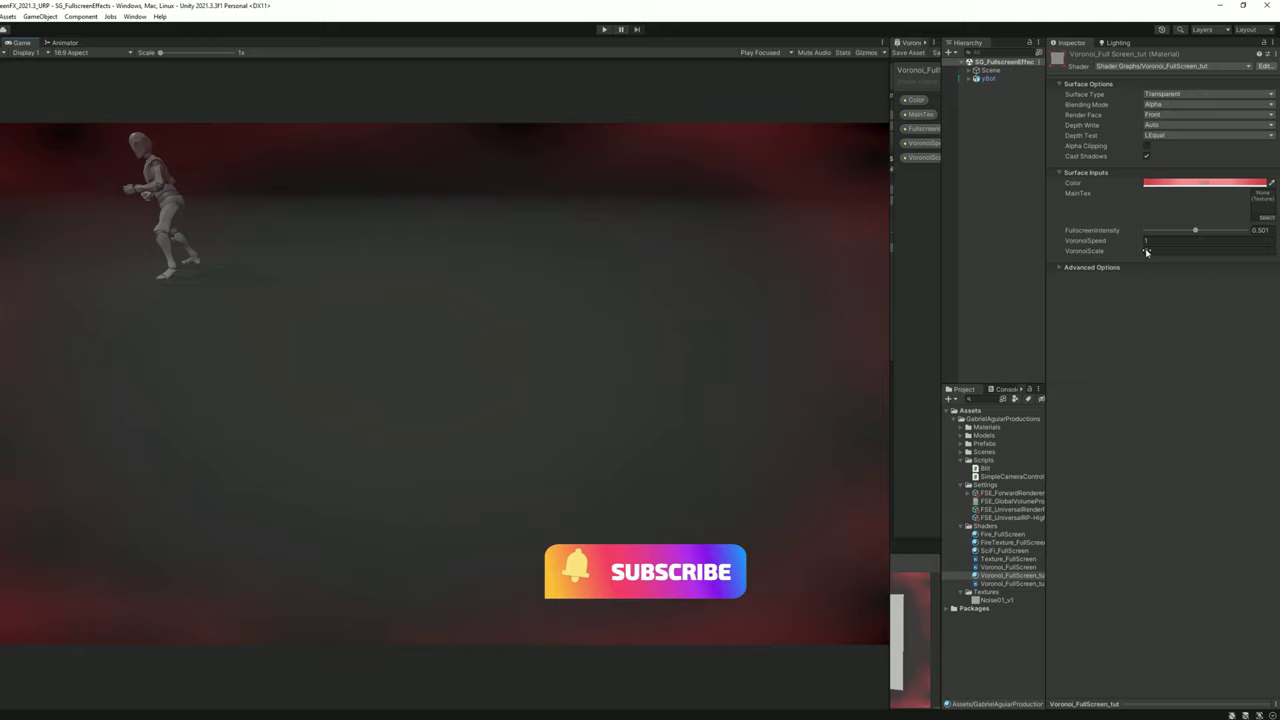
- Set the material's VoronoiScale to 8 and brighten the tint's HDR intensity
text(10)
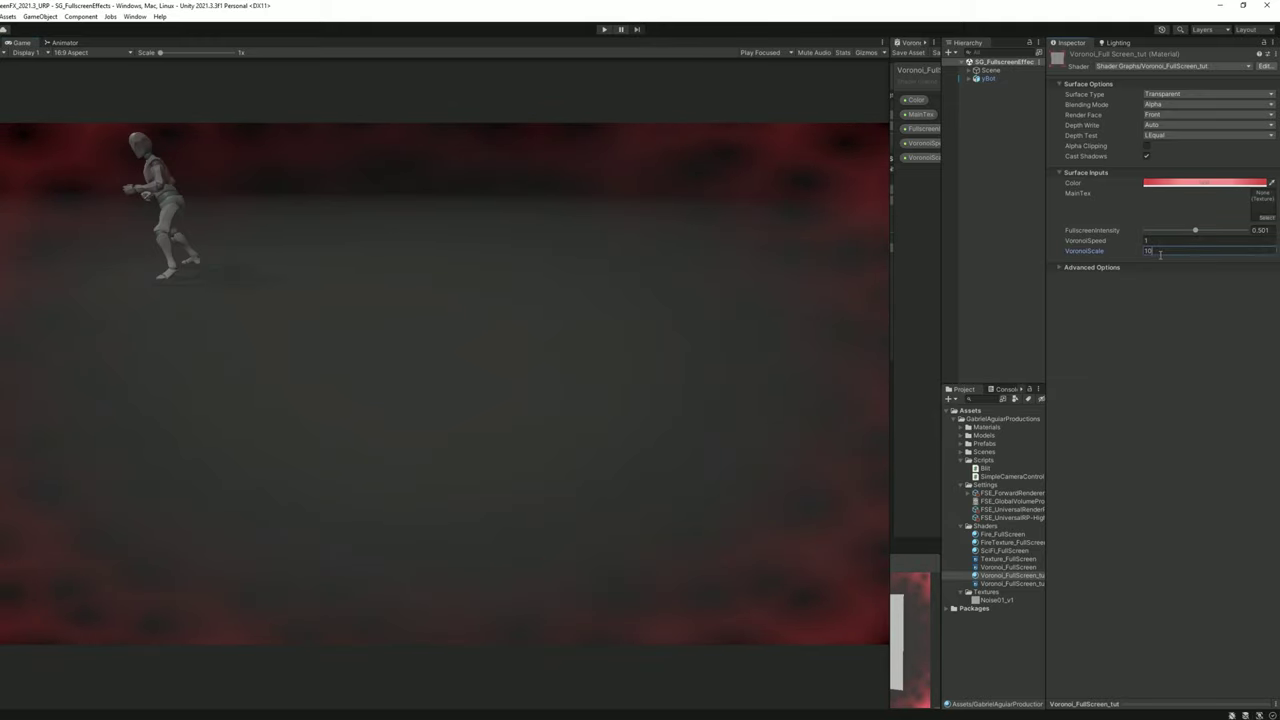
drag(1135, 252, 1137, 253)
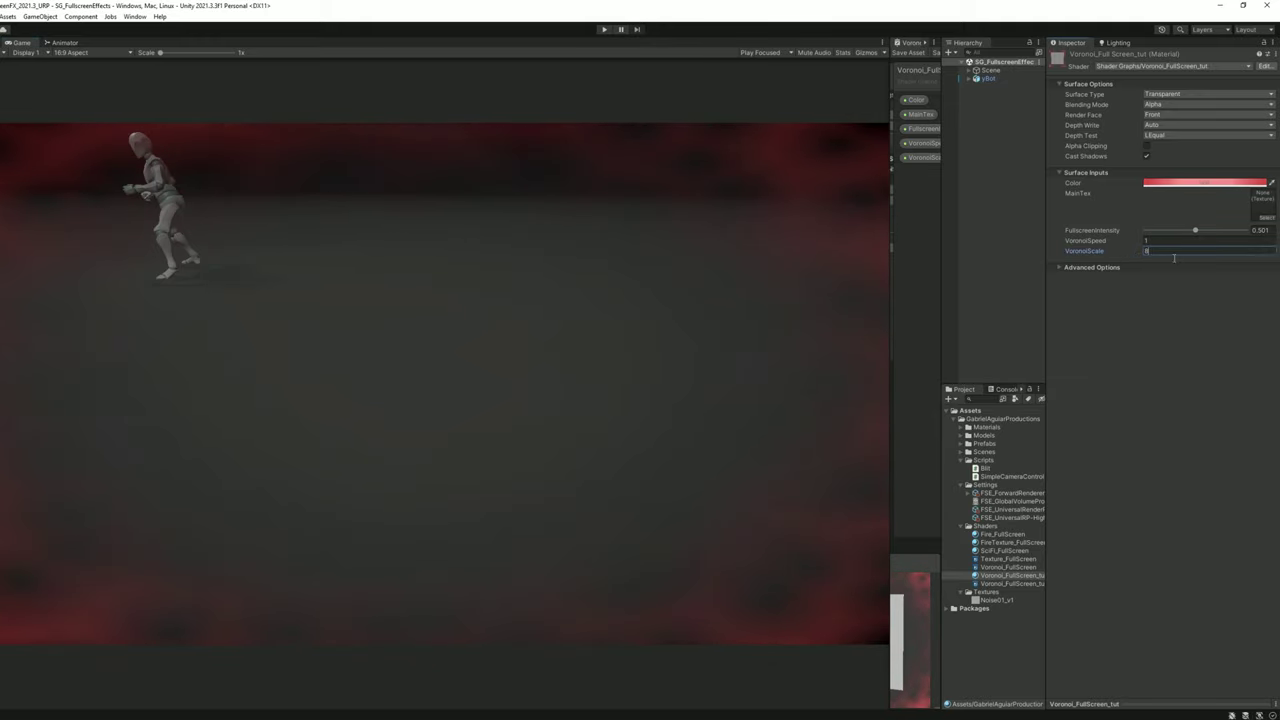
click(1170, 183)
click(1222, 422)
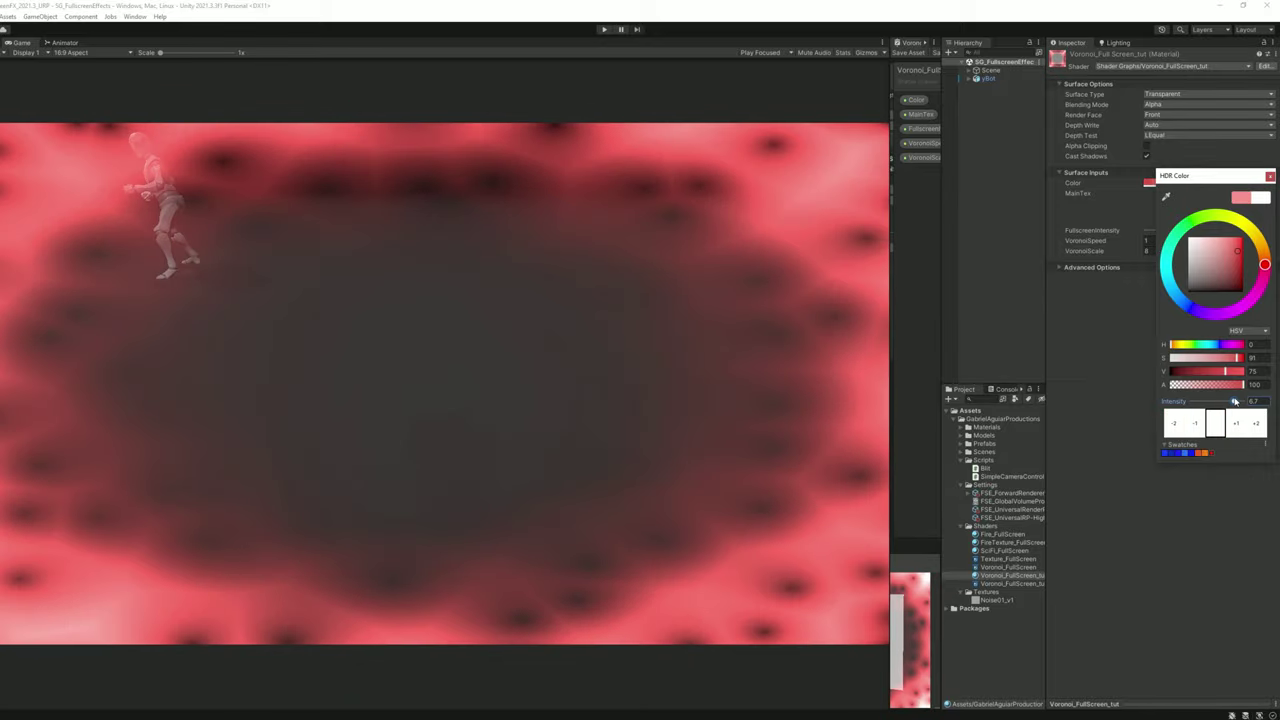
- Lower the material's FullscreenIntensity to 0.383 and widen the shader graph again
drag(1230, 231, 1183, 231)
click(1155, 241)
drag(896, 335, 95, 335)
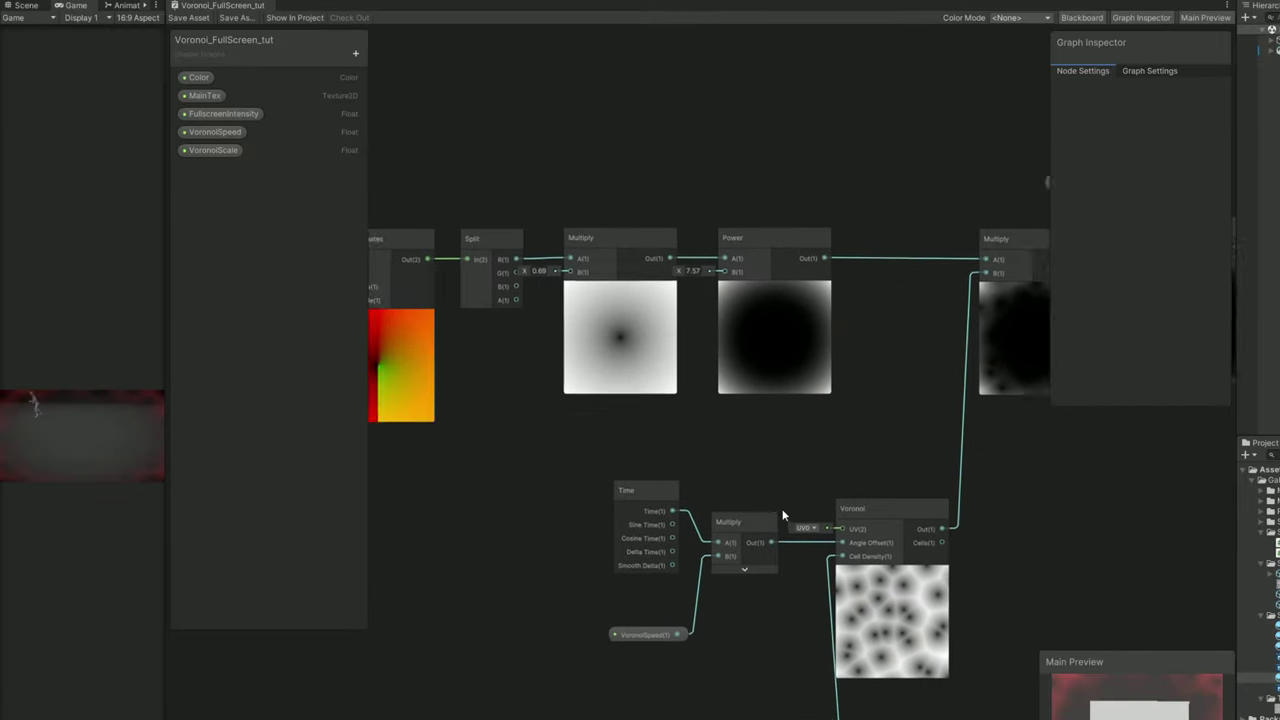
- Add a Float property named VignetteIntensity to the Blackboard
middle_drag(430, 300, 543, 336)
click(243, 80)
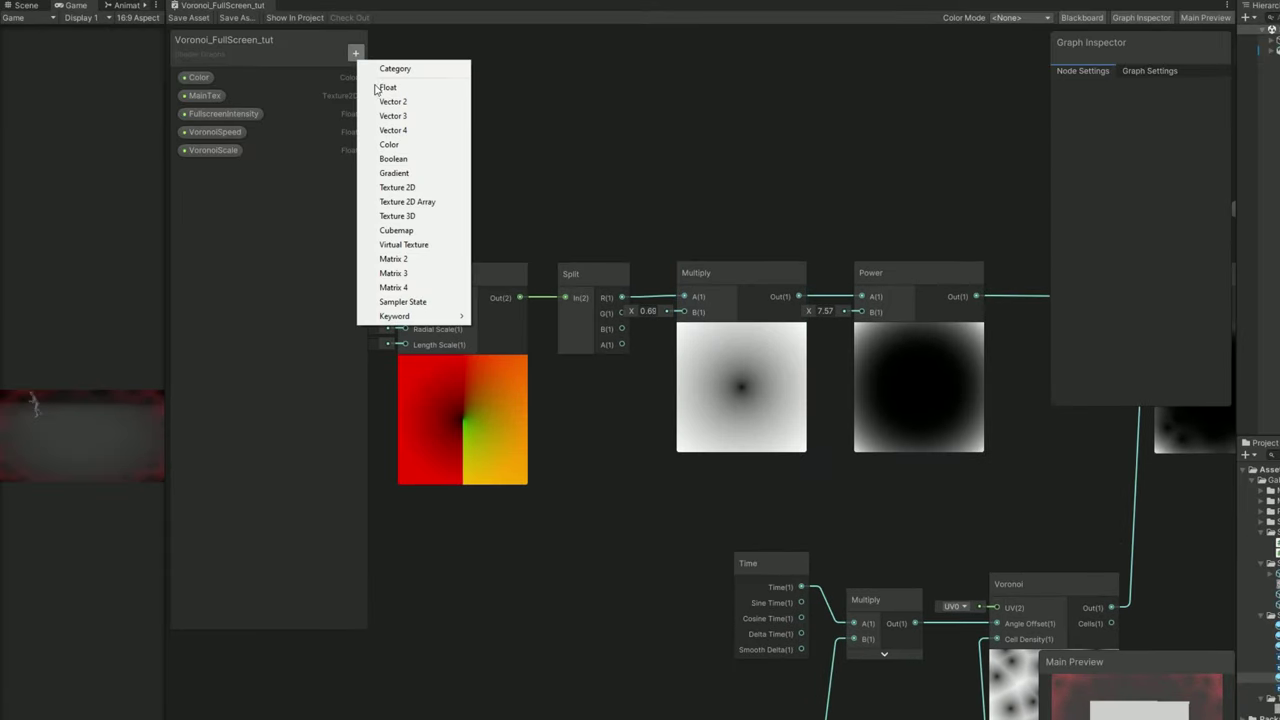
click(387, 87)
text(Vignette)
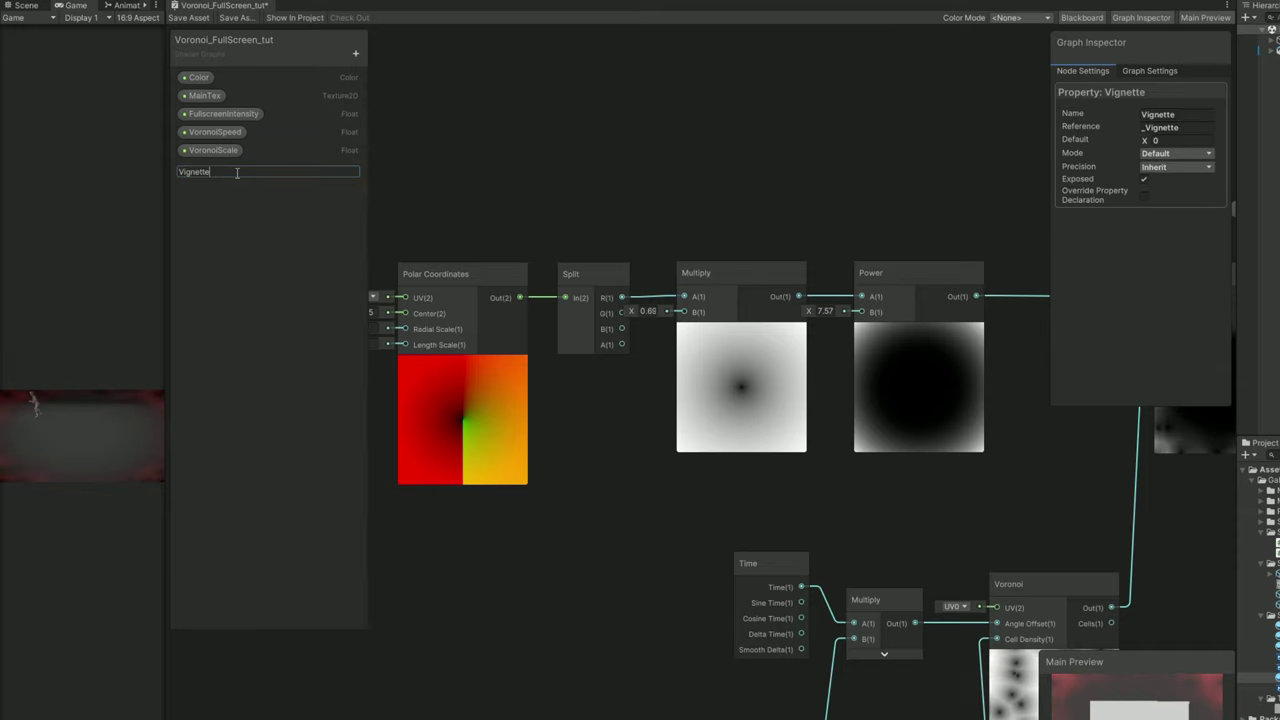
text(Intensity)
key(Return)
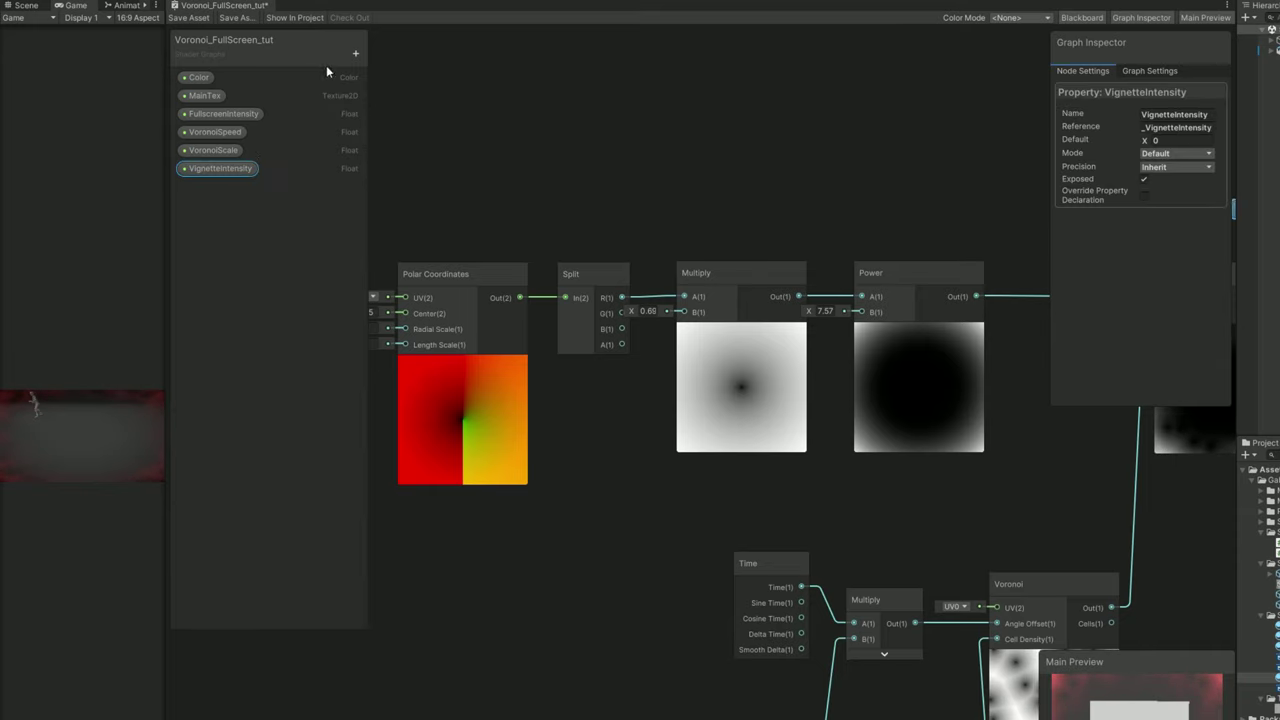
- Add a VignetteRadiusPower float defaulting to 7.5 and feed it into the Power node's exponent
click(355, 53)
click(380, 87)
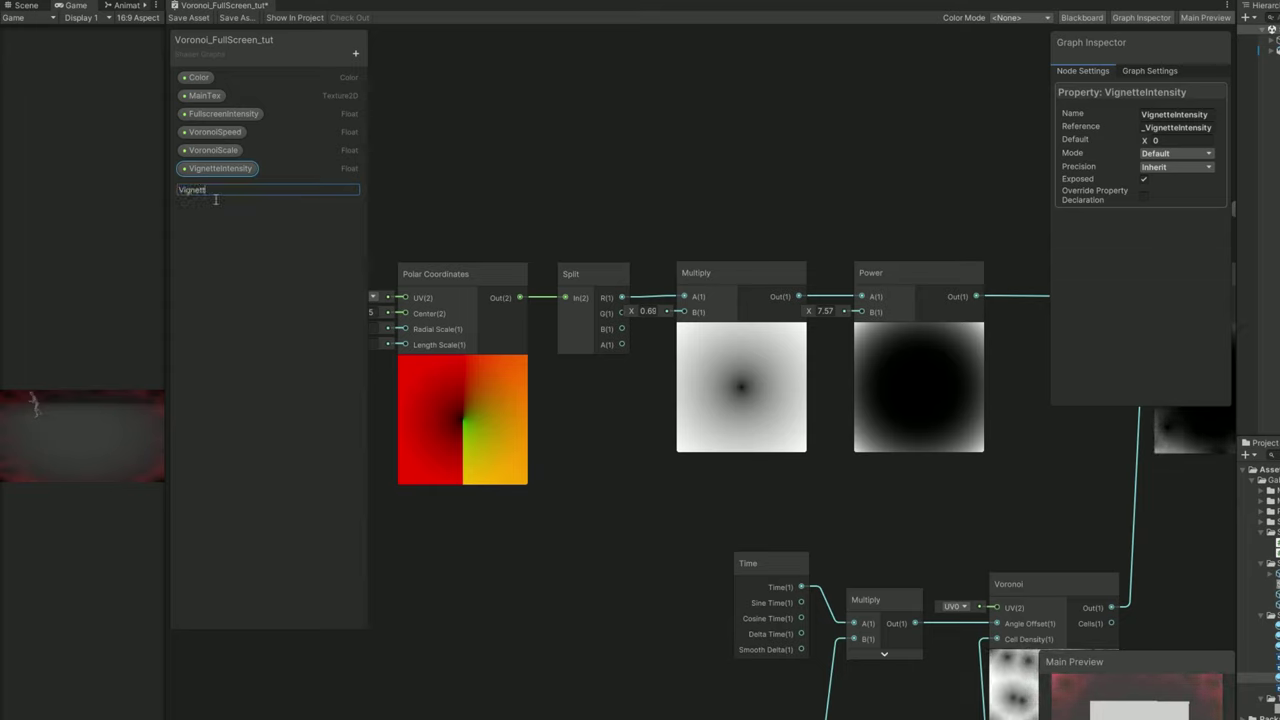
text(VignetteRadiusPower)
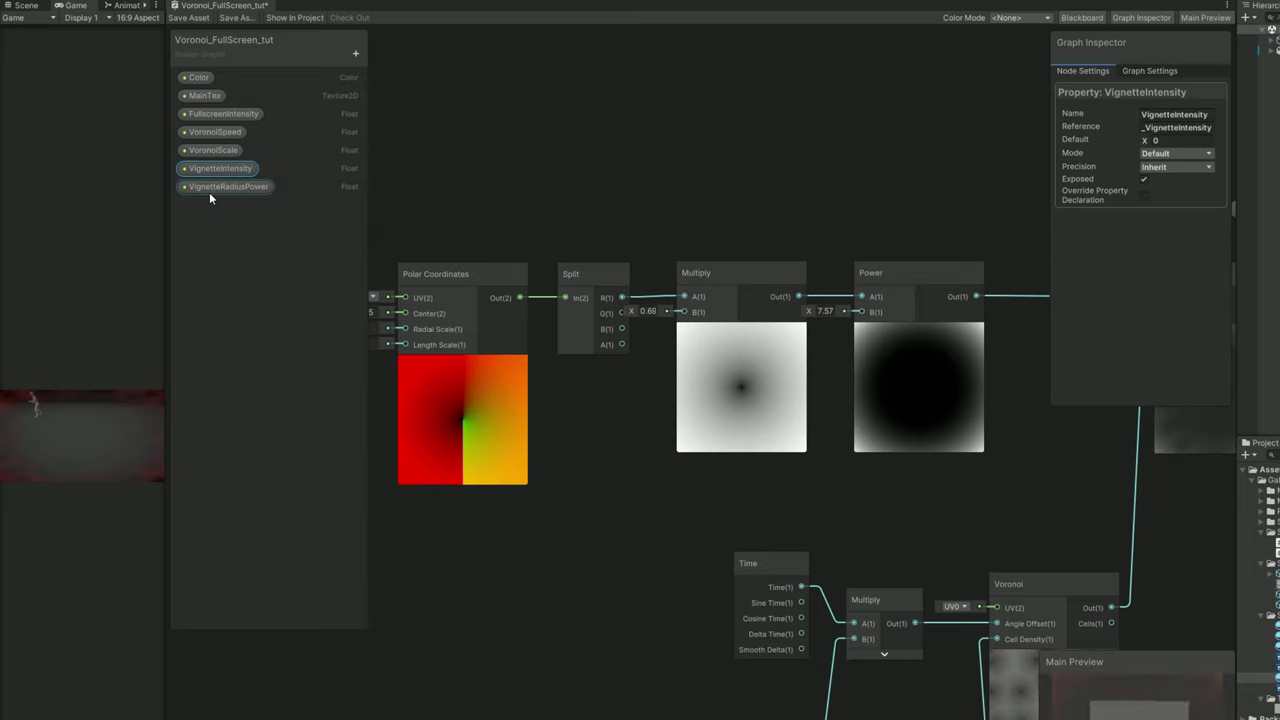
key(Return)
click(1176, 142)
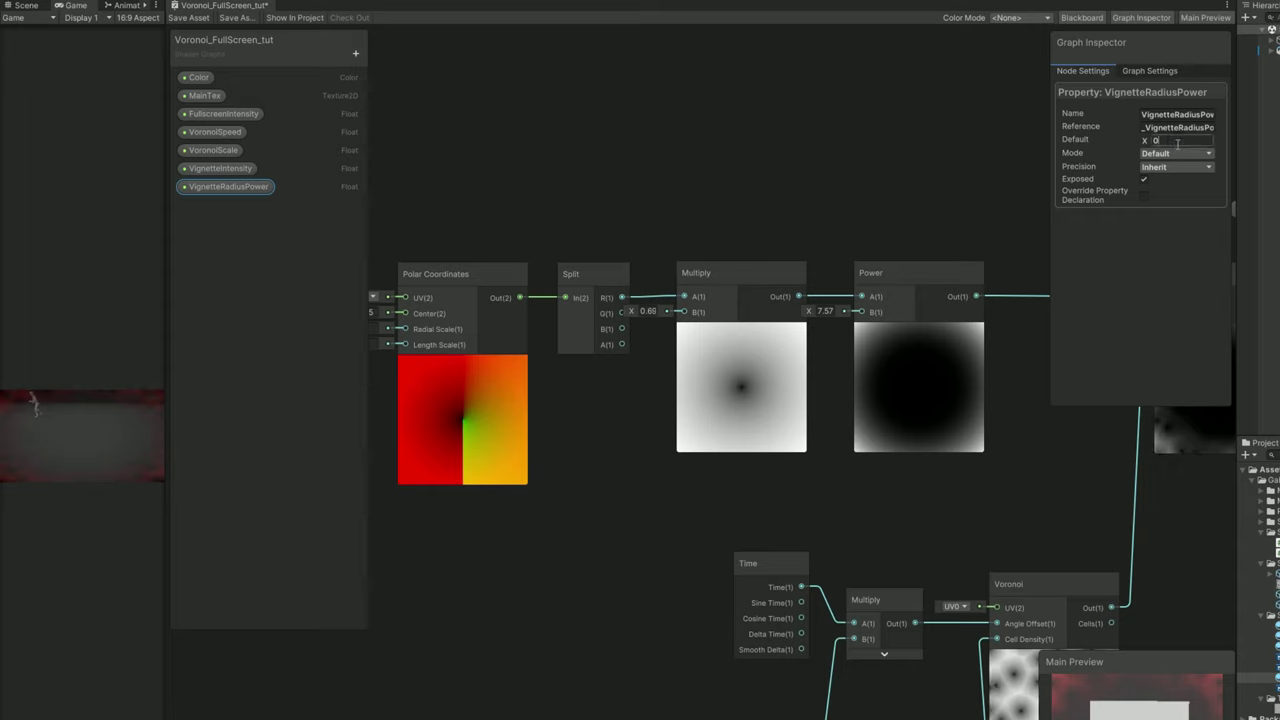
text(7.5)
key(Return)
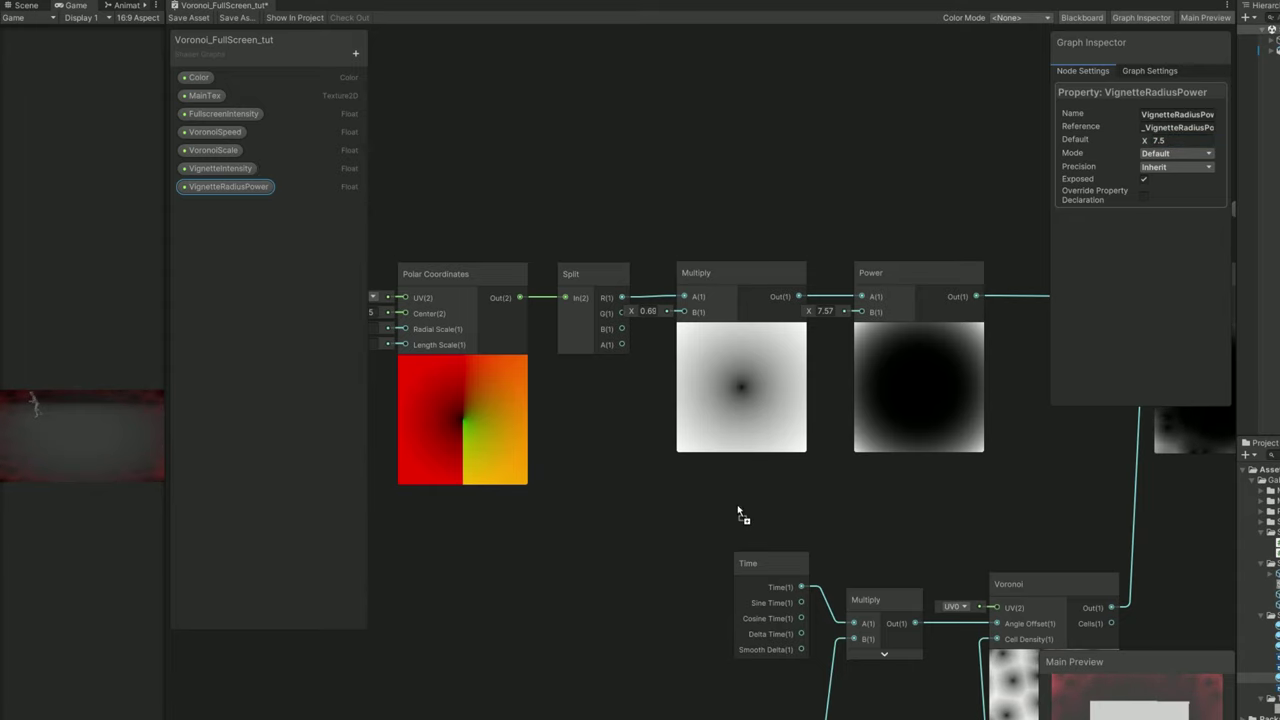
drag(737, 512, 739, 513)
drag(870, 315, 866, 312)
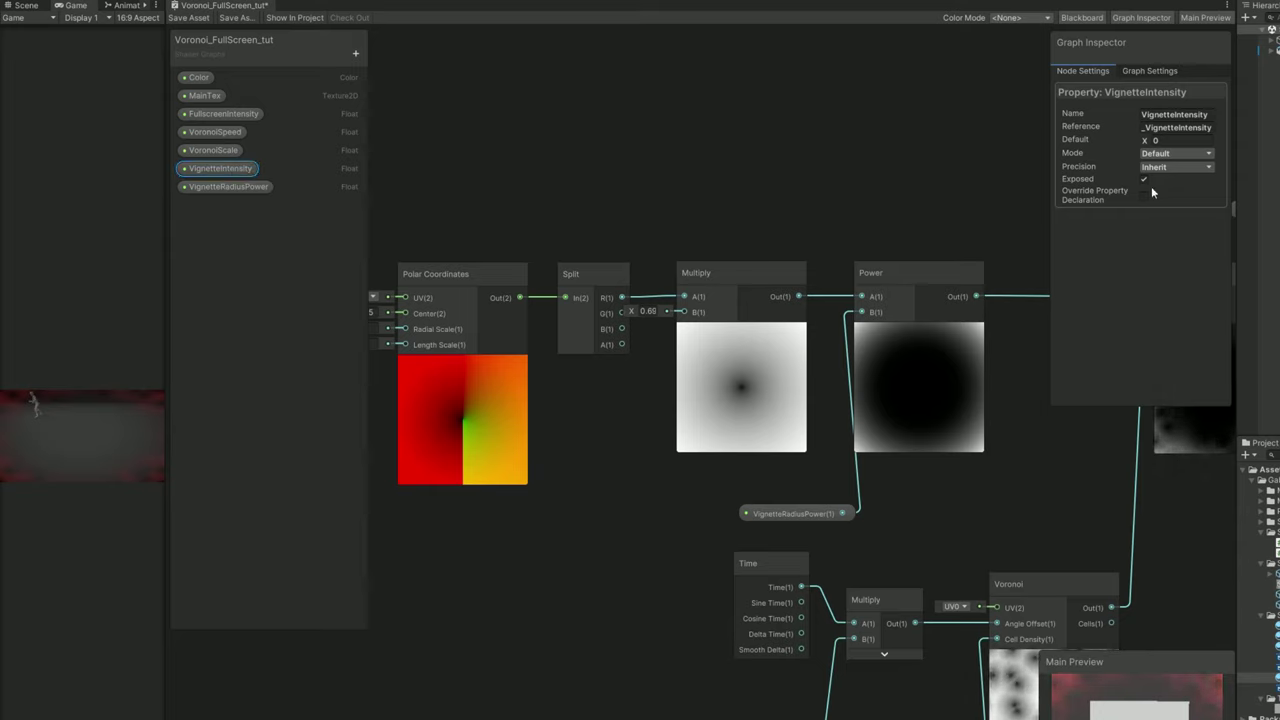
- Give VignetteIntensity a 0.7 default in Slider mode and connect it to the Multiply's B input
click(1170, 140)
text(0.7)
click(1176, 153)
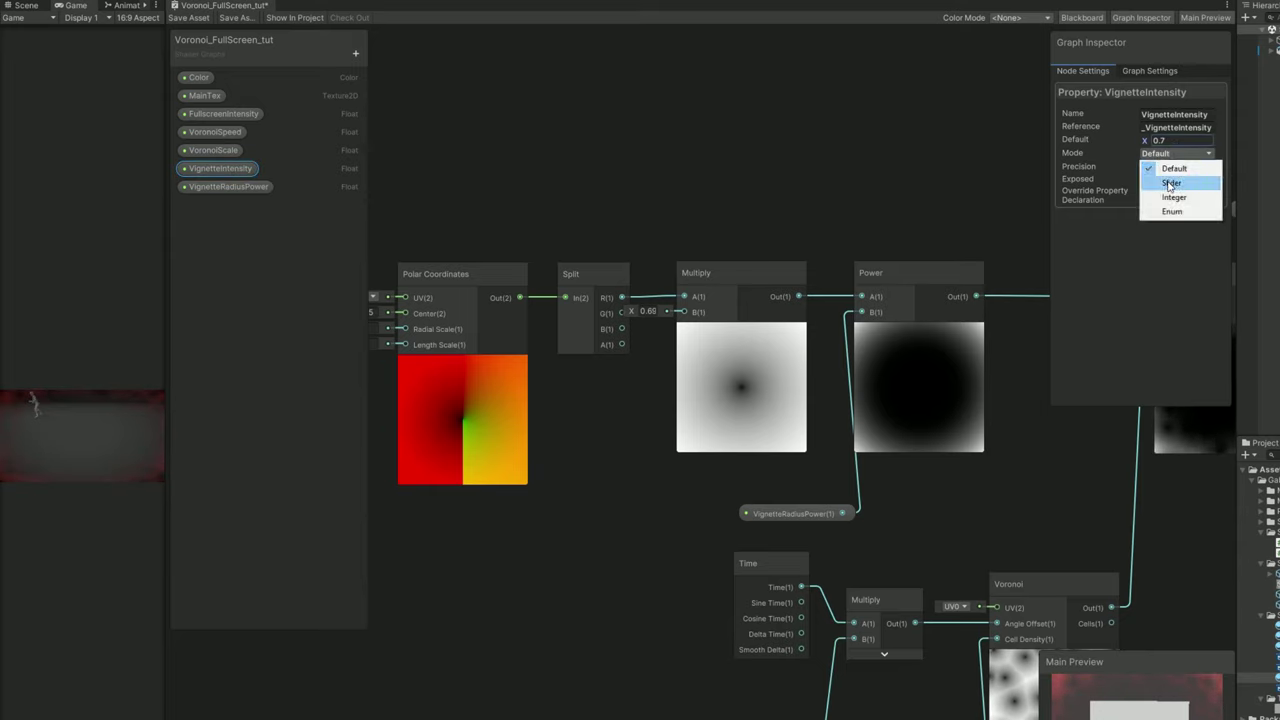
click(1170, 184)
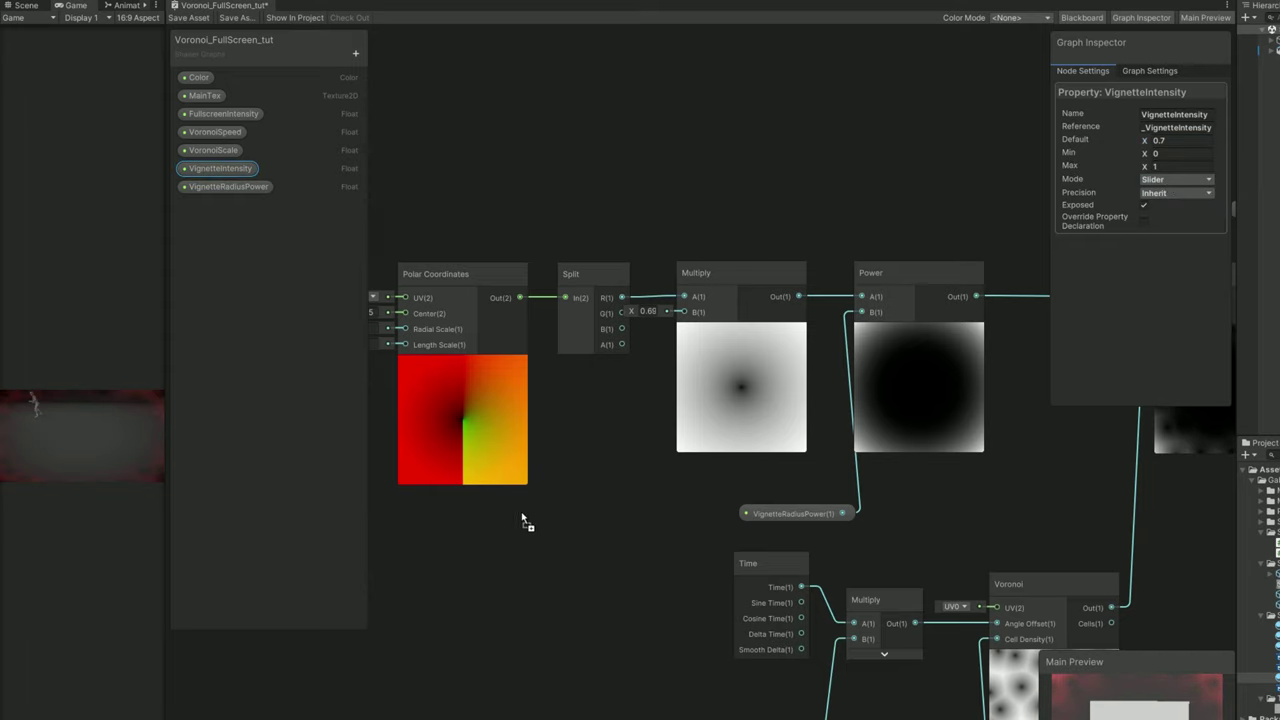
drag(680, 325, 683, 312)
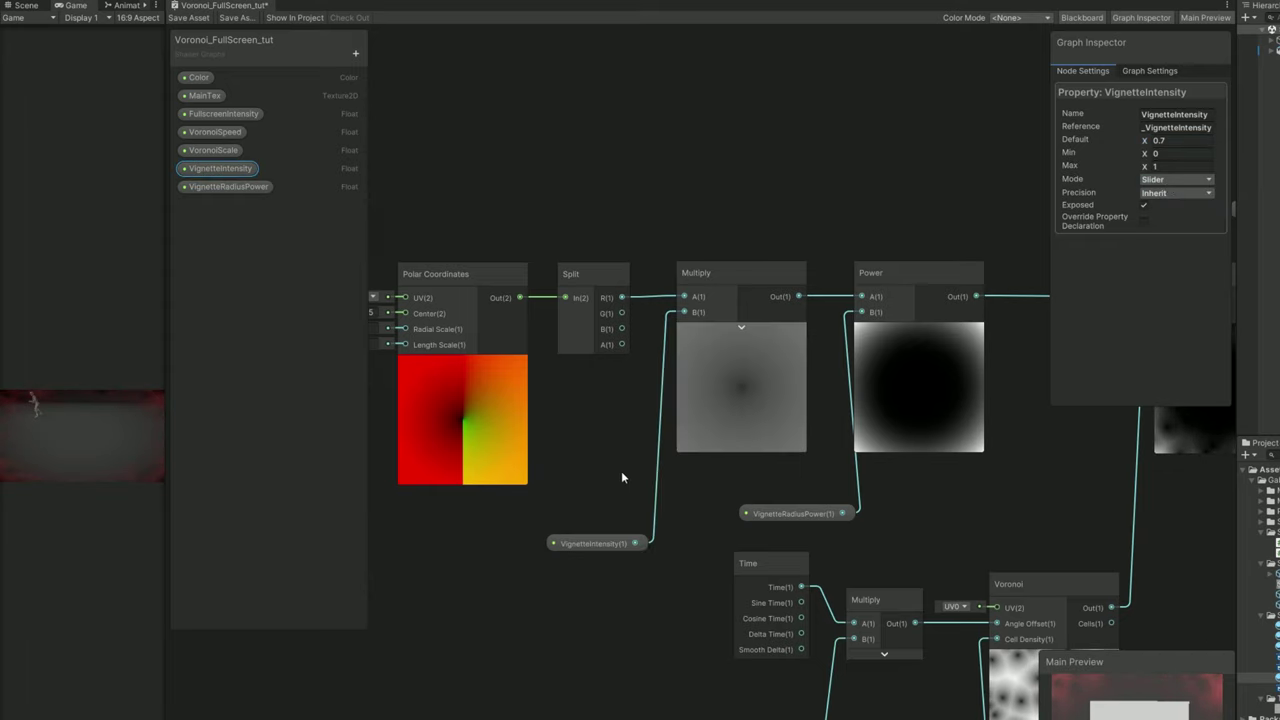
drag(599, 540, 612, 517)
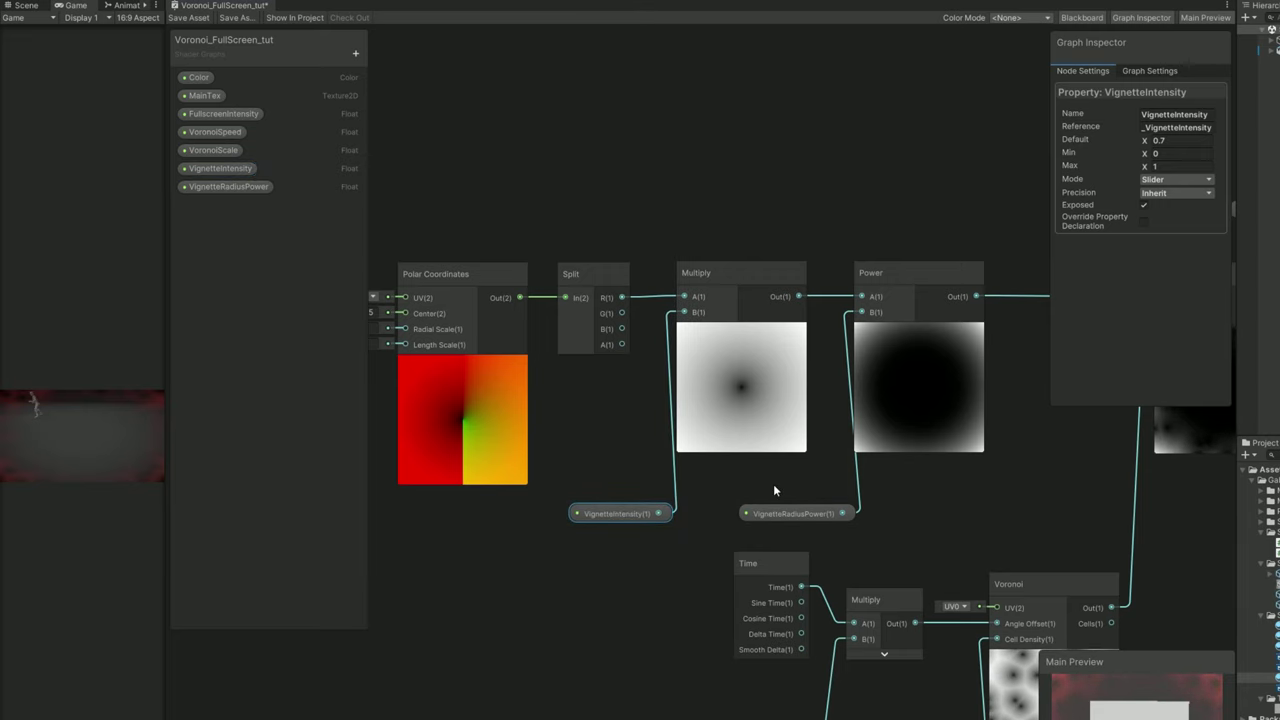
- Widen the Game view and lower the material's VignetteIntensity to test the vignette
scroll(775, 485, down, 1)
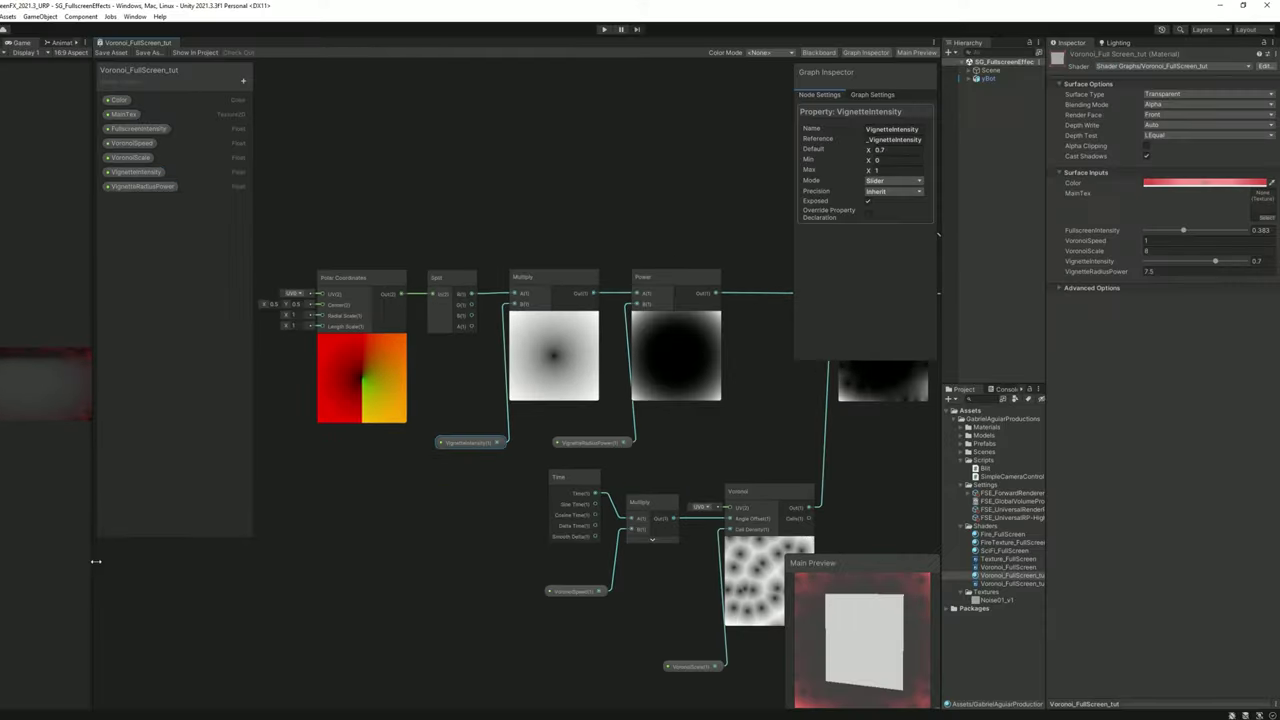
drag(167, 325, 1234, 325)
mouse_move(1216, 267)
mouse_down()
mouse_move(1188, 270)
mouse_move(1247, 272)
mouse_move(1220, 273)
mouse_up()
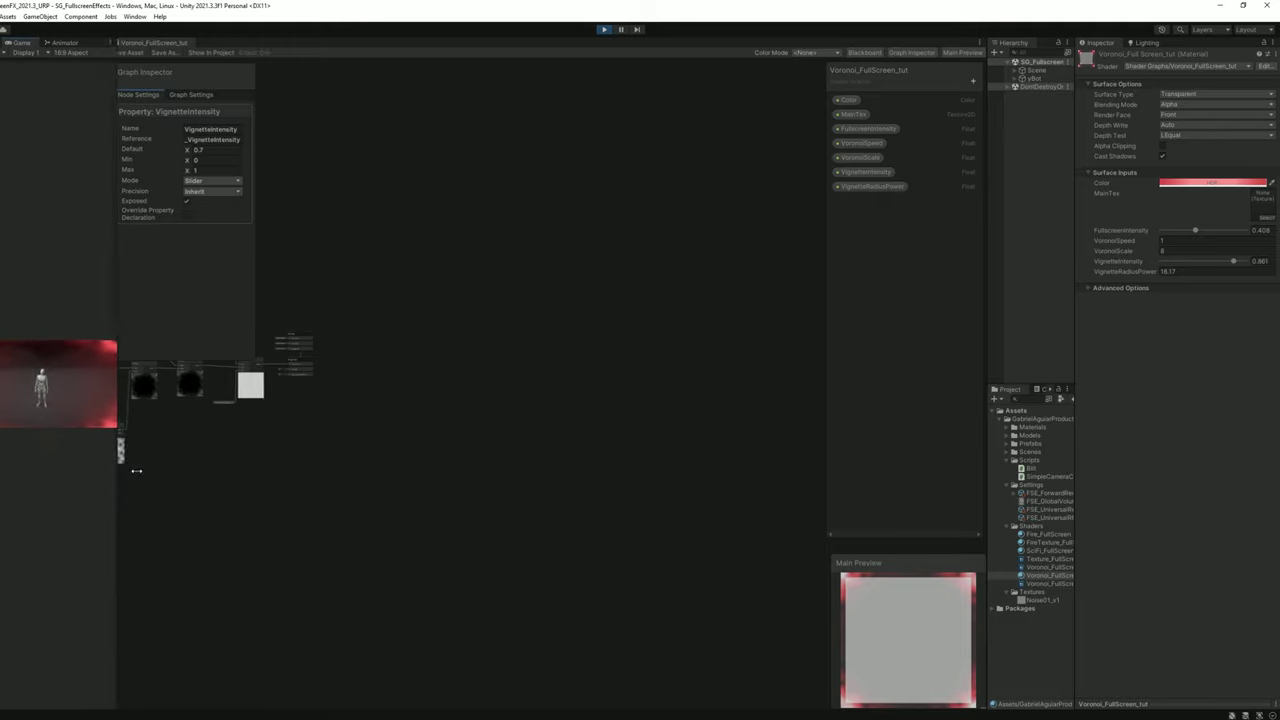
- Add a Power node after the Voronoi output and feed its result into the vignette Multiply
scroll(574, 423, up, 5)
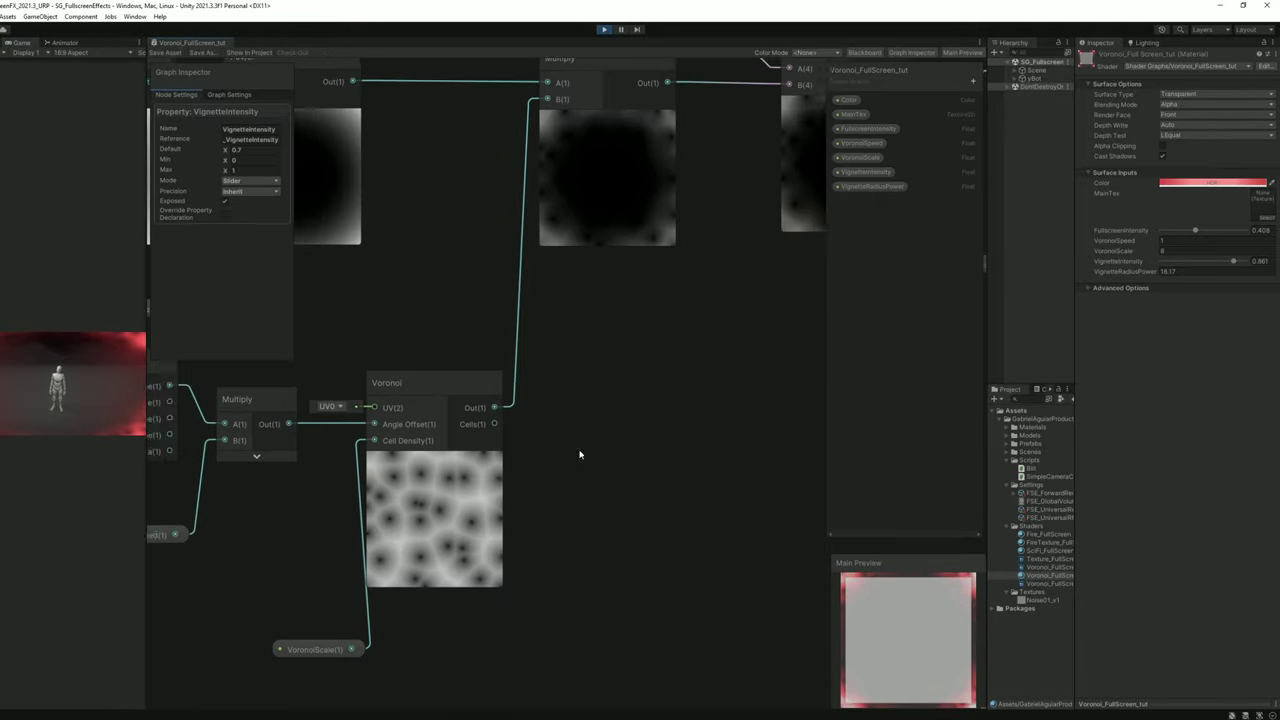
scroll(579, 454, down, 3)
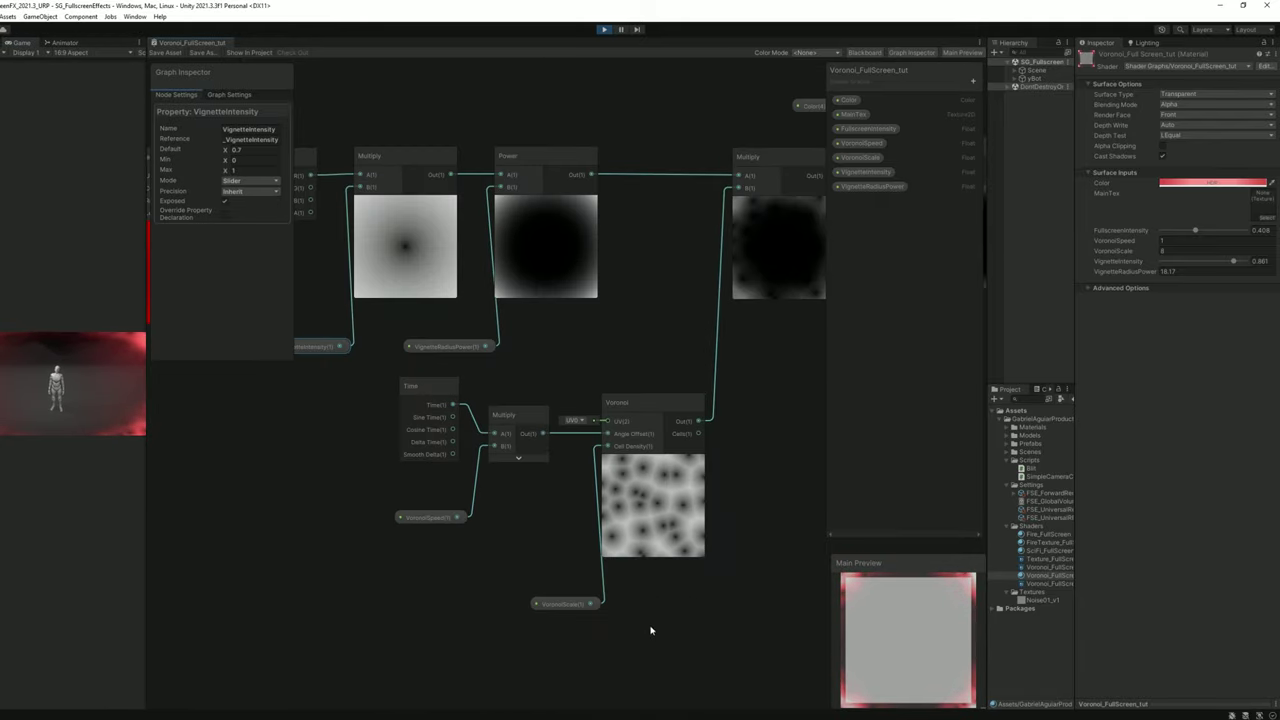
drag(651, 629, 380, 372)
drag(688, 432, 480, 432)
click(489, 436)
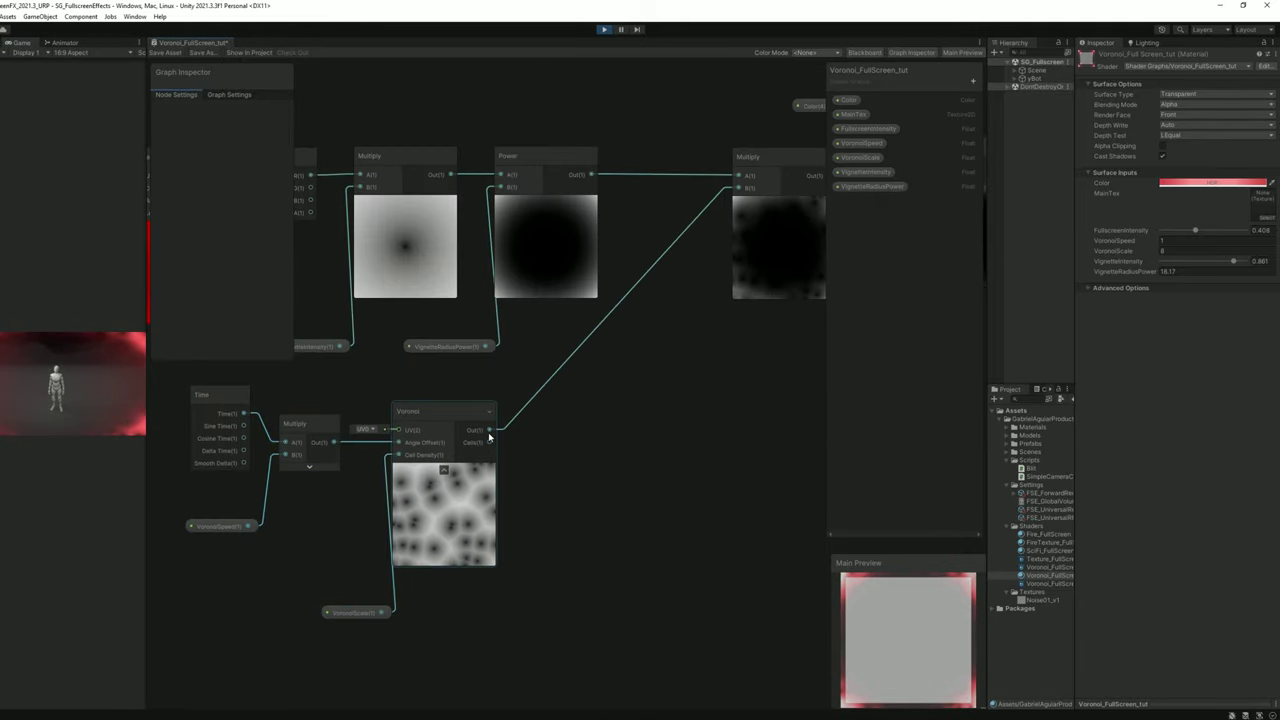
drag(577, 426, 578, 426)
text(power)
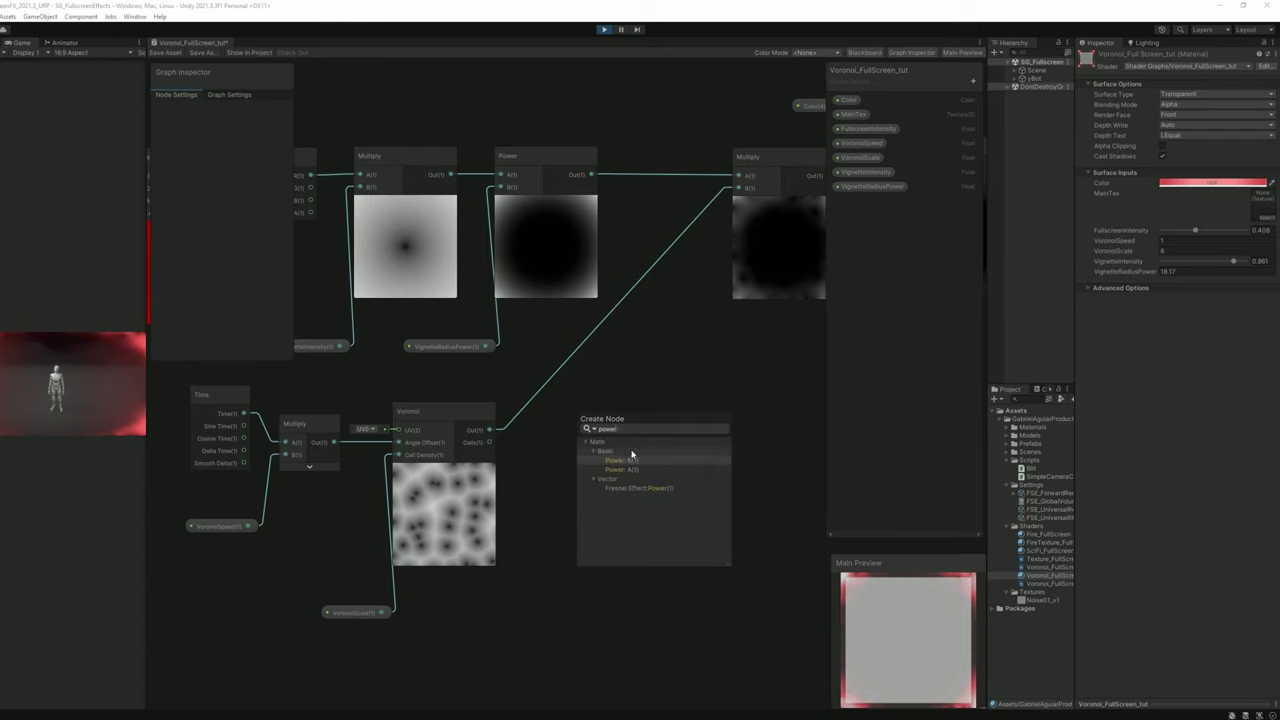
click(631, 458)
drag(668, 431, 740, 189)
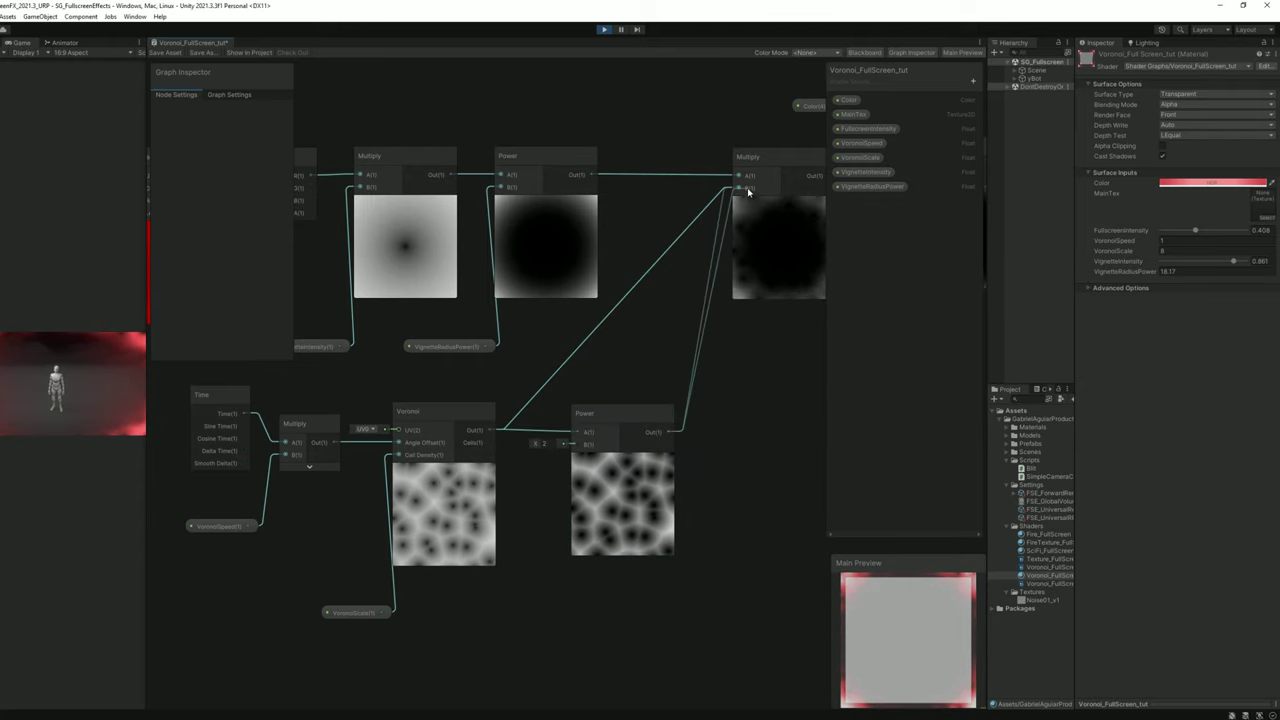
- Create a VoronoiPower float property and connect it to the Power node's exponent
drag(886, 86, 186, 82)
click(297, 79)
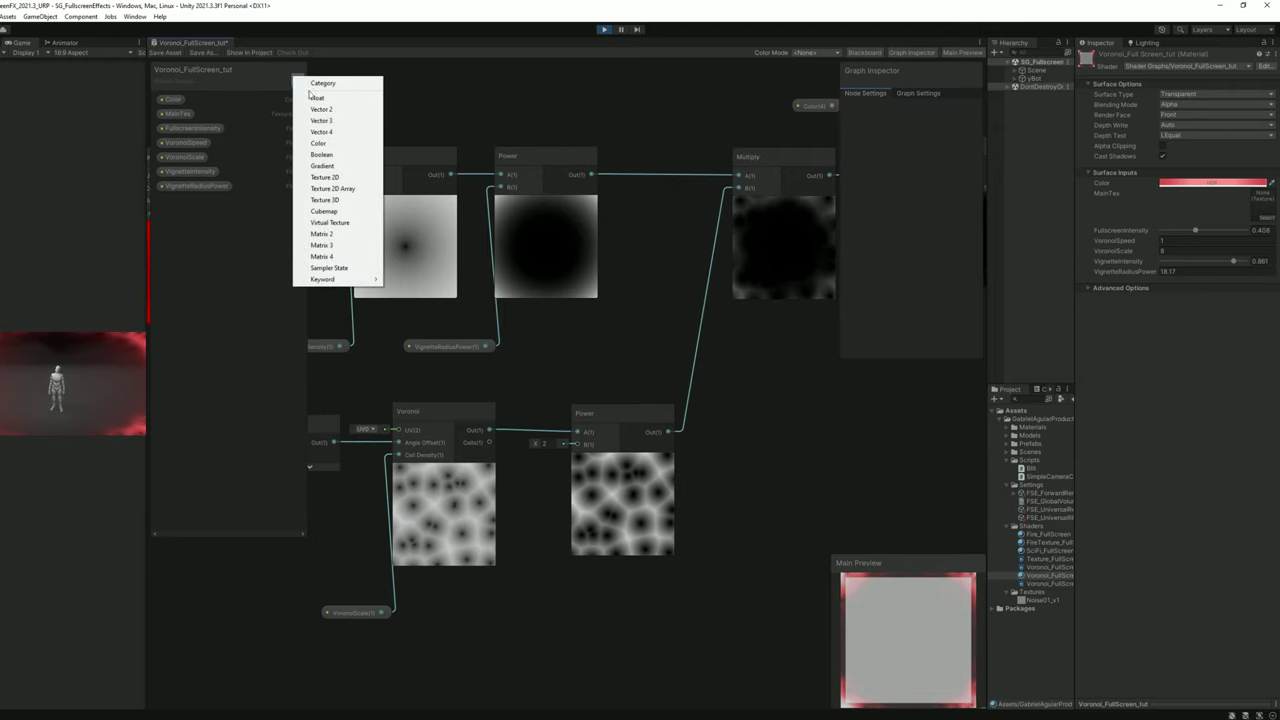
click(312, 97)
text(Voronoi)
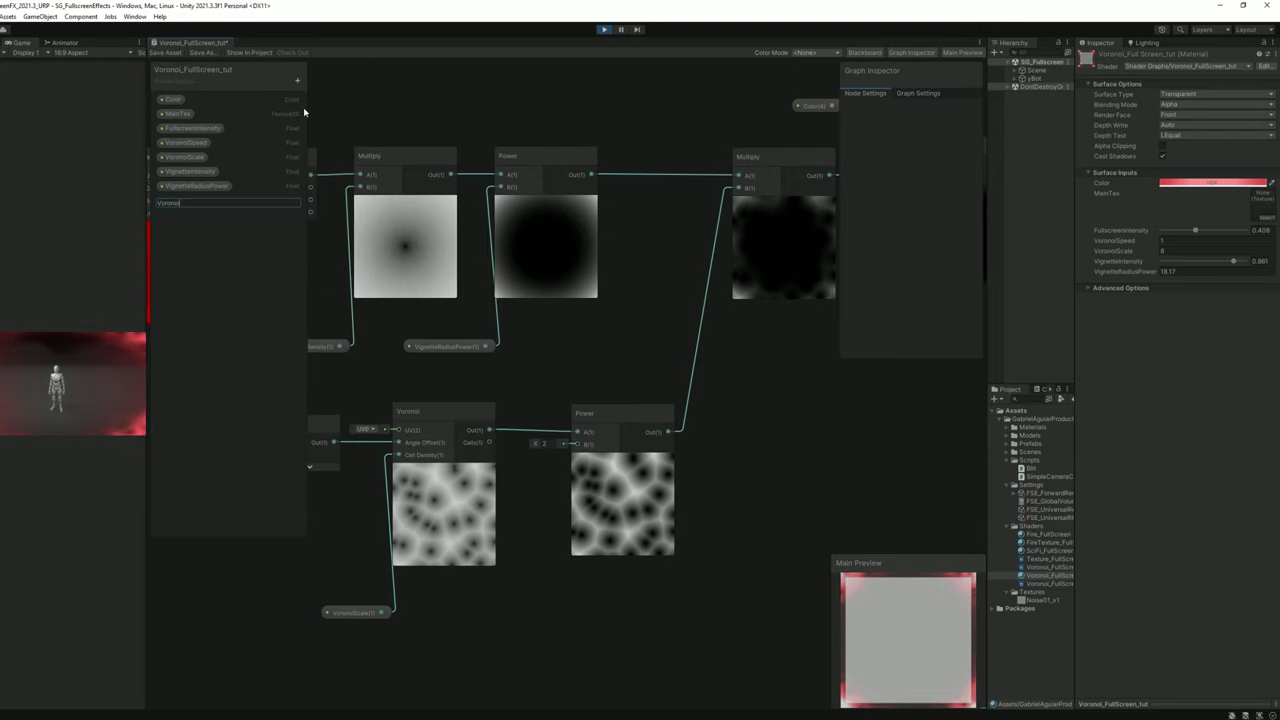
text(Power)
key(Return)
drag(175, 200, 181, 171)
click(915, 158)
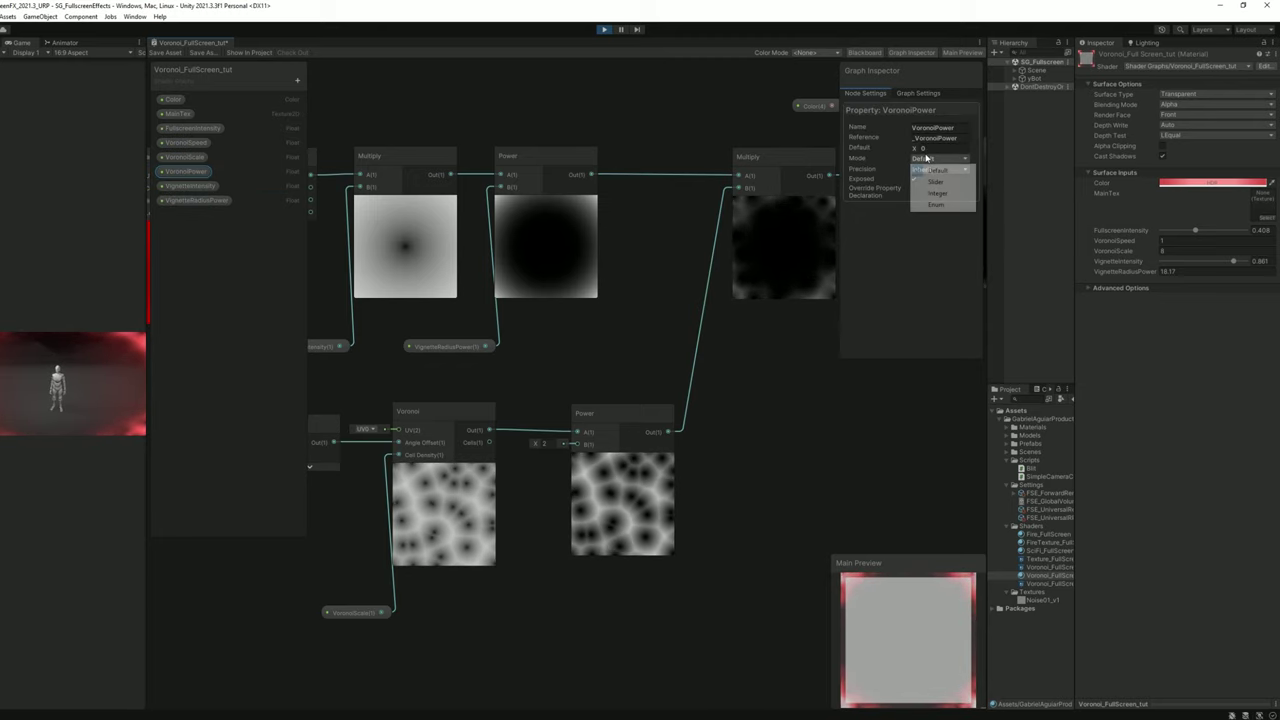
click(928, 164)
drag(172, 178, 587, 444)
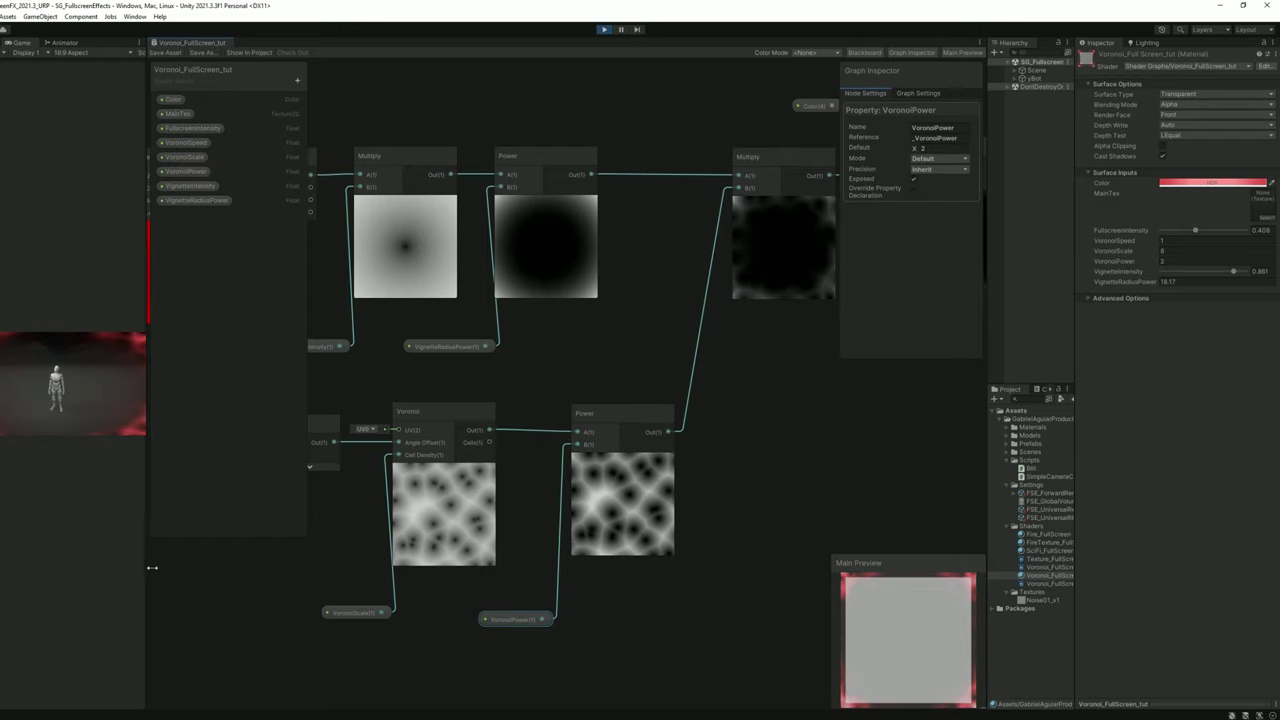
drag(153, 567, 816, 510)
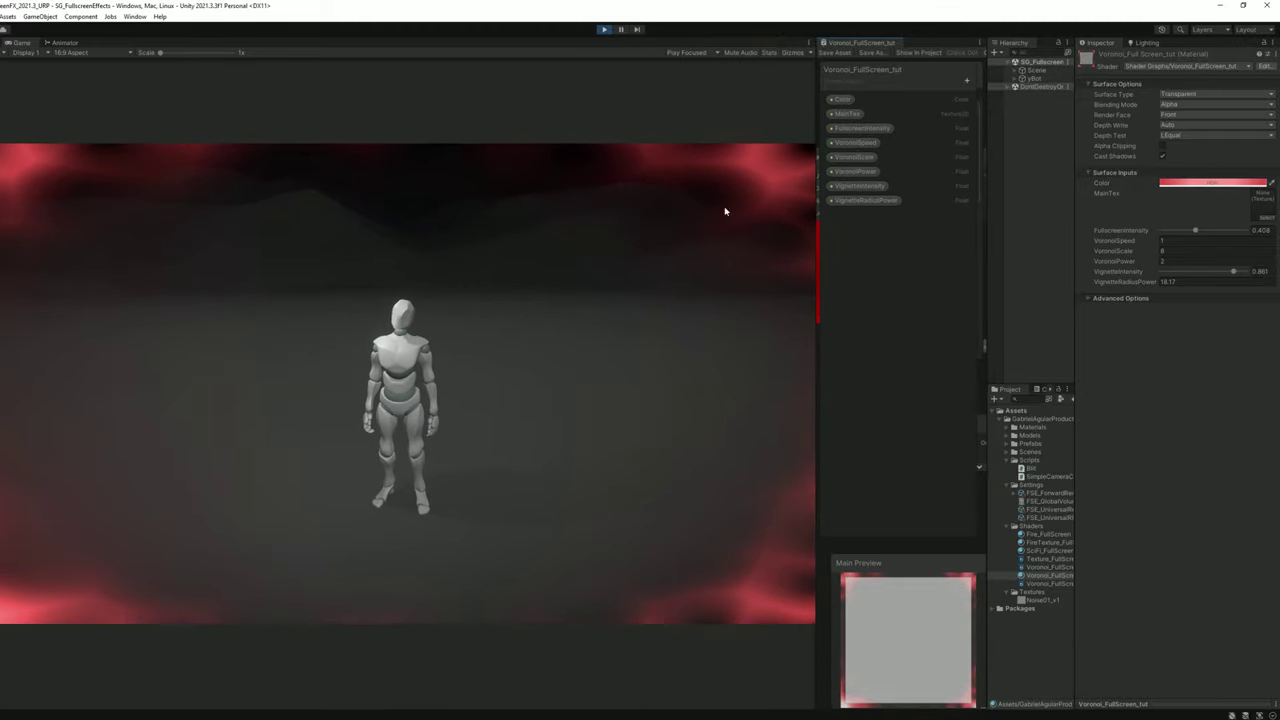
- Raise the material's VoronoiPower and shift the HDR tint toward orange with more saturation and intensity
drag(1122, 259, 1157, 262)
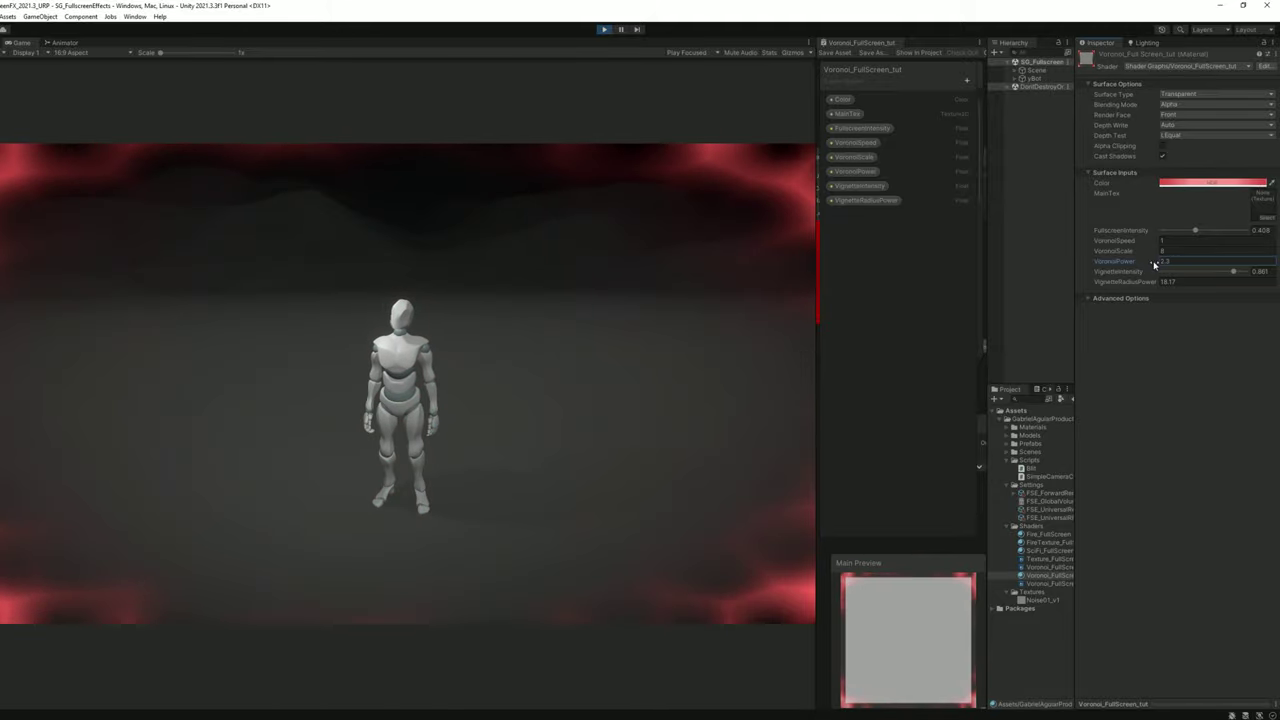
click(1212, 182)
drag(1264, 265, 1264, 258)
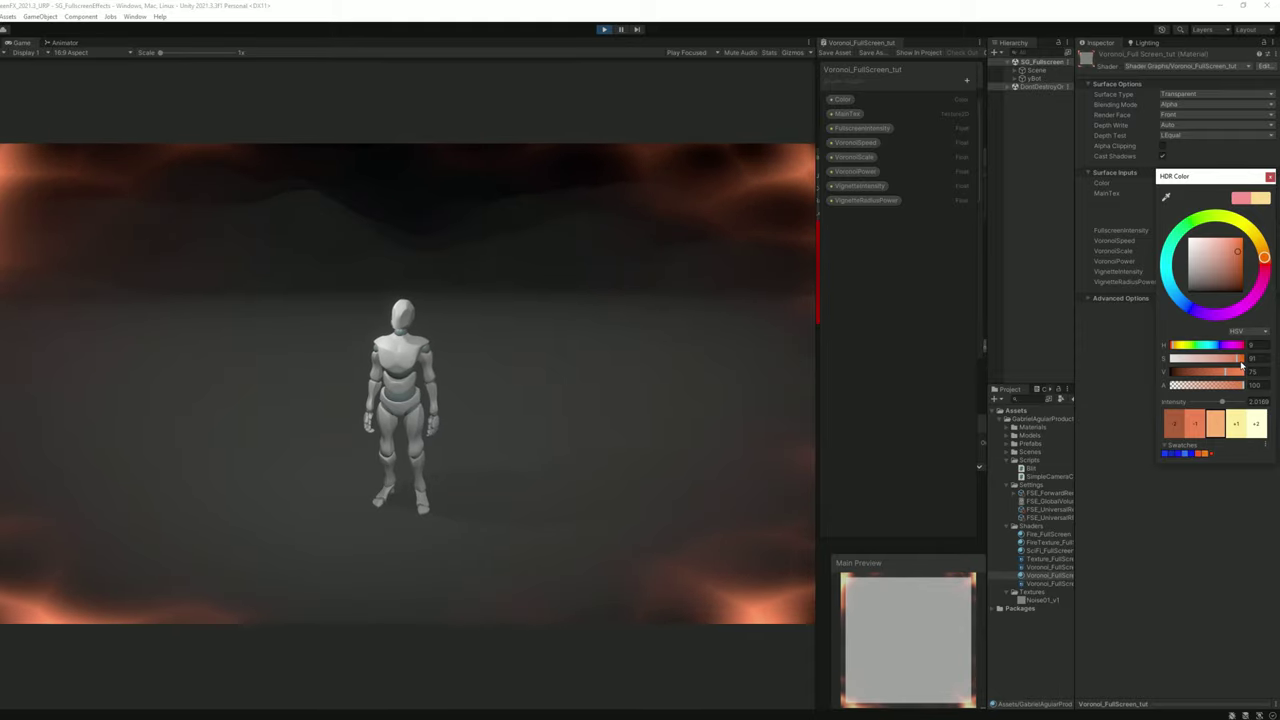
drag(1241, 362, 1248, 360)
drag(1223, 401, 1231, 401)
click(1121, 566)
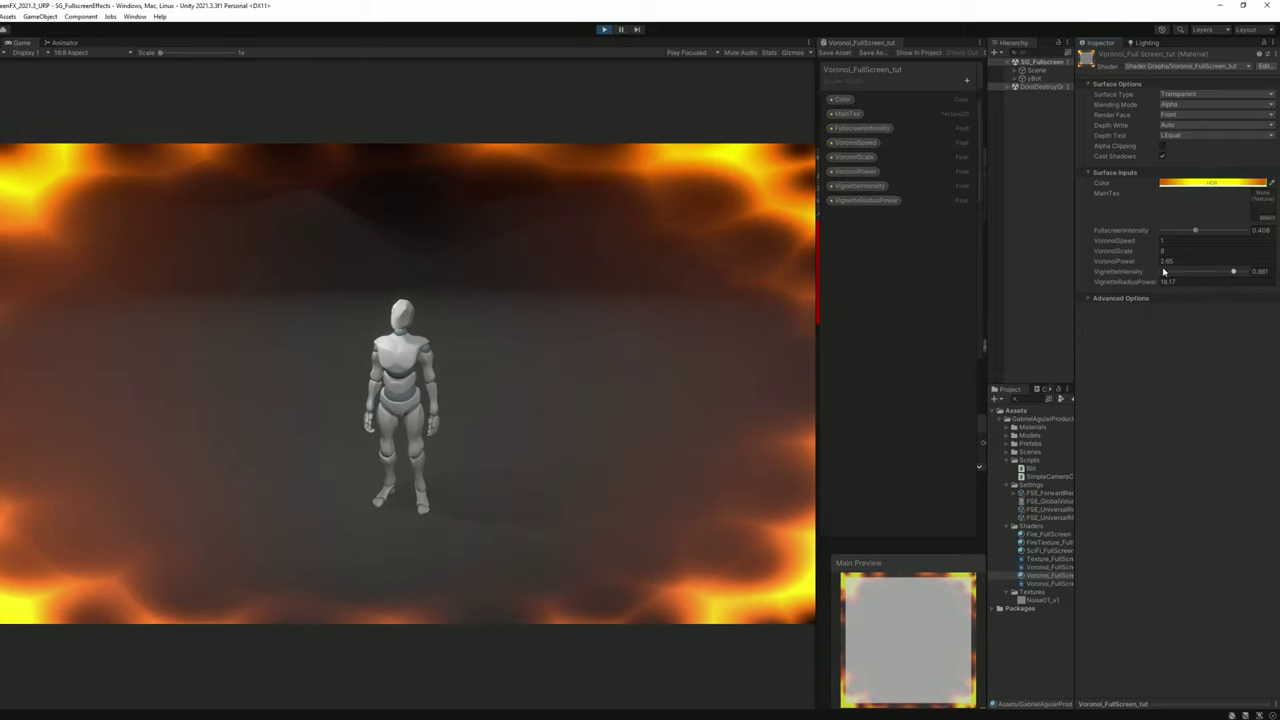
- Settle the material's VoronoiPower value and give the Shader Graph most of the screen
click(1160, 265)
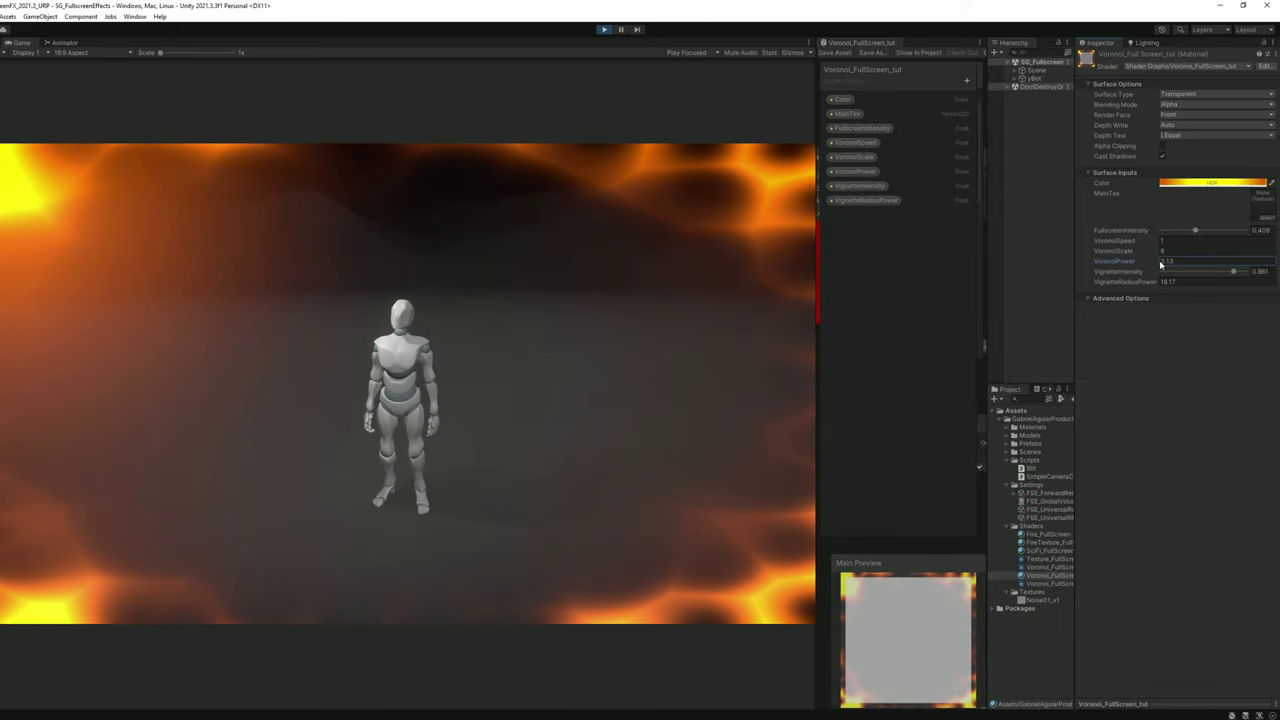
click(1167, 281)
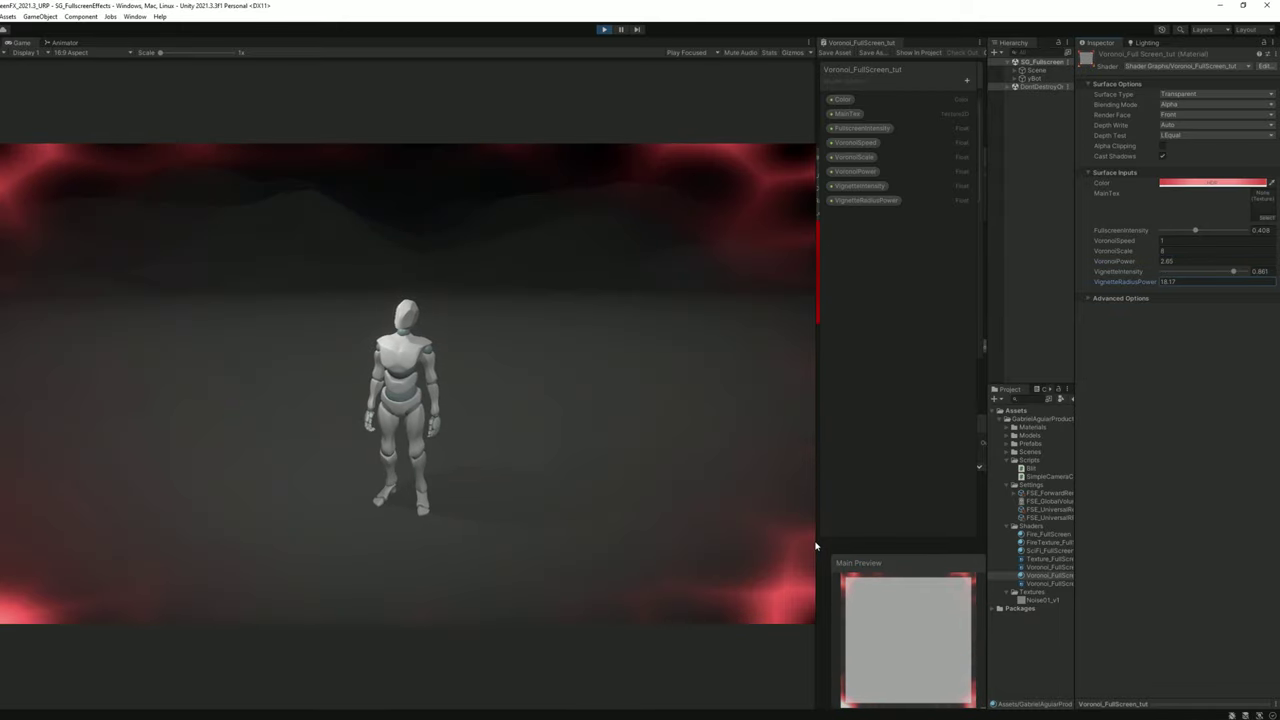
drag(820, 543, 156, 535)
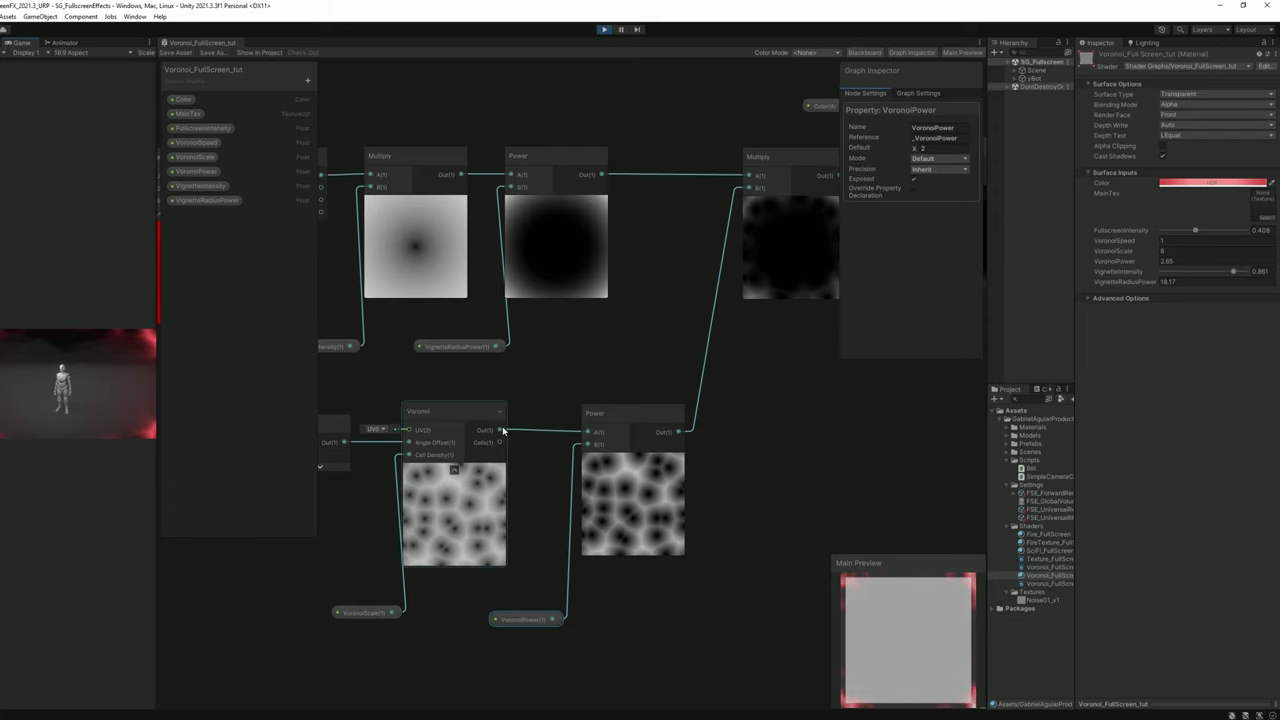
- Wire Voronoi Cells into Power, tint the material cyan-blue, and drop FullscreenIntensity to 0
drag(500, 442, 588, 432)
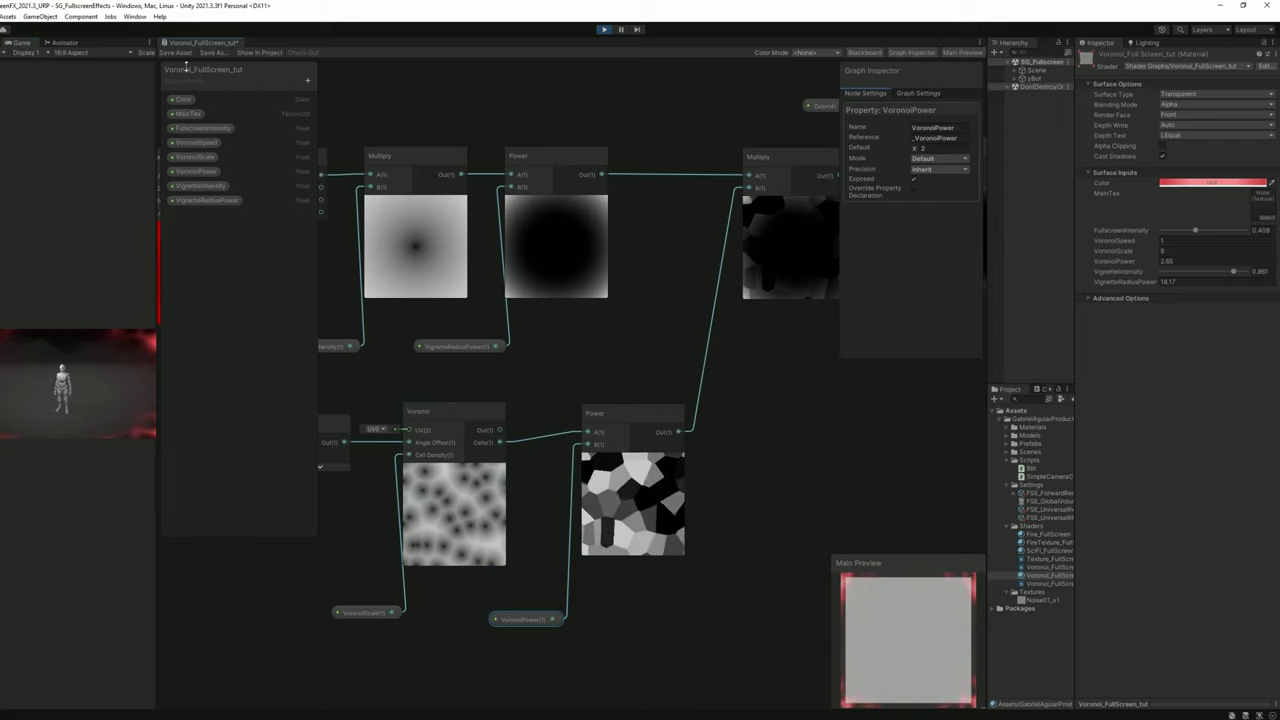
drag(157, 560, 907, 481)
click(1164, 181)
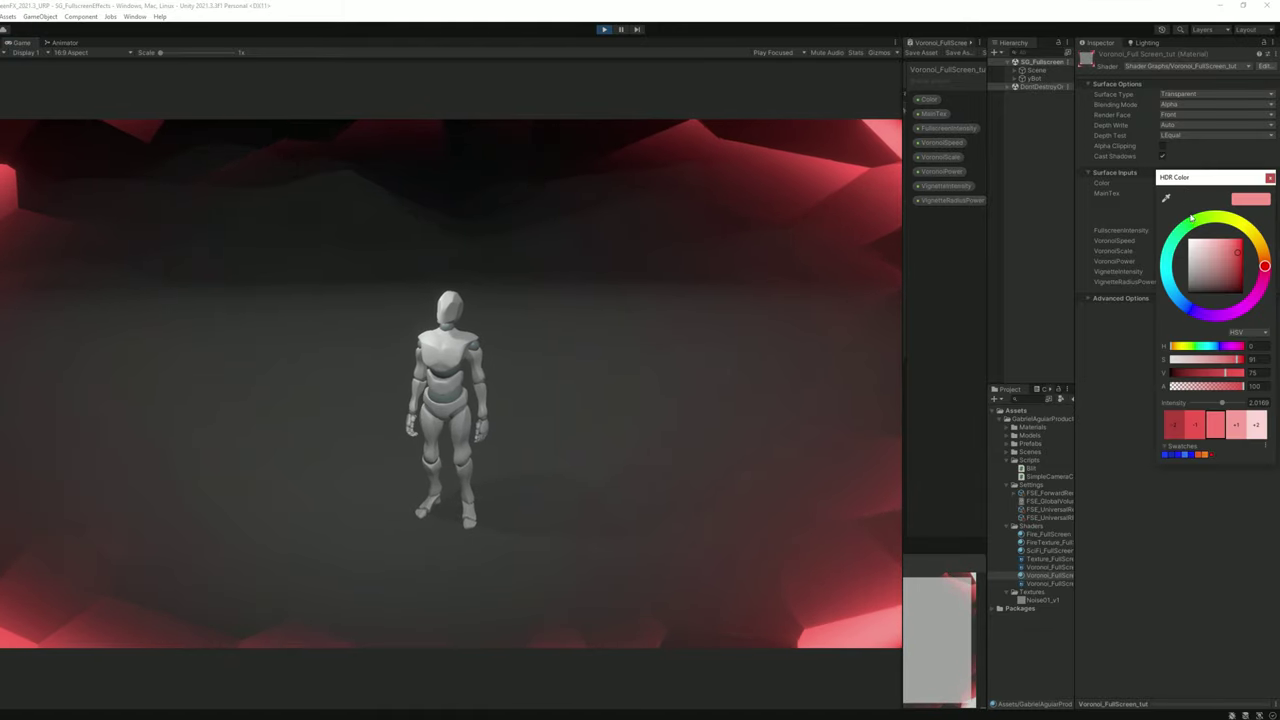
drag(1188, 311, 1172, 300)
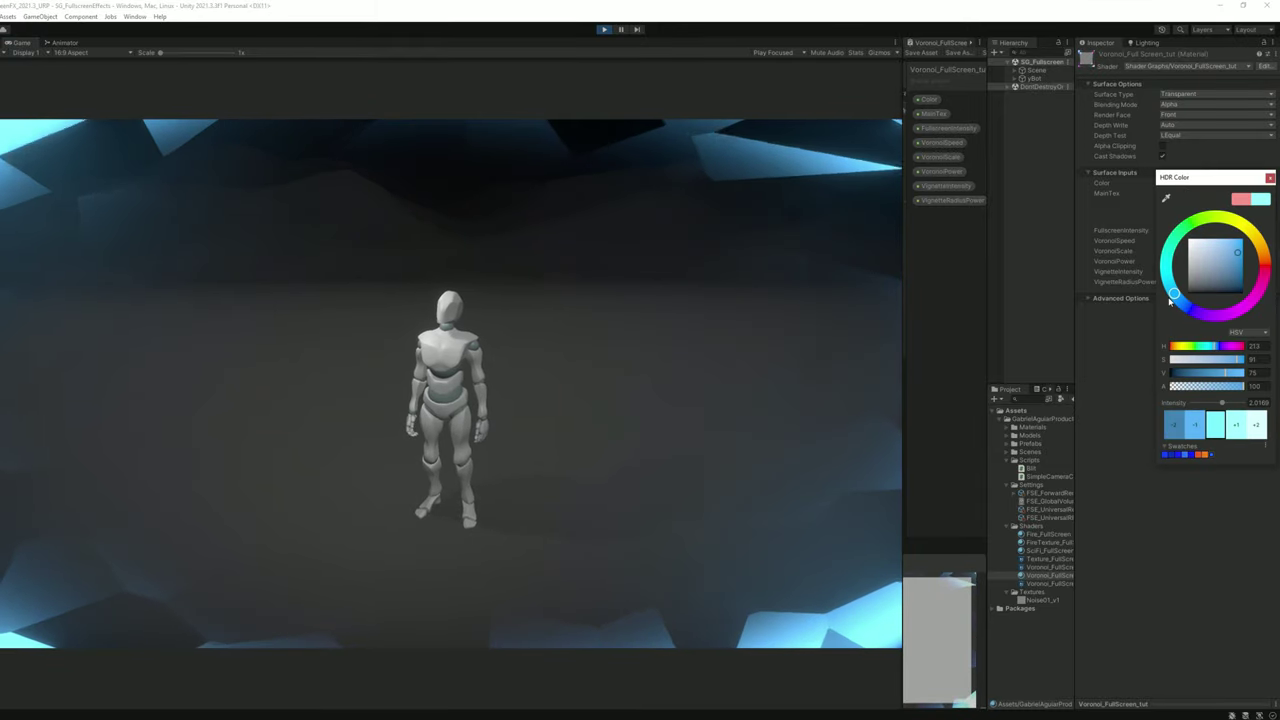
click(1114, 409)
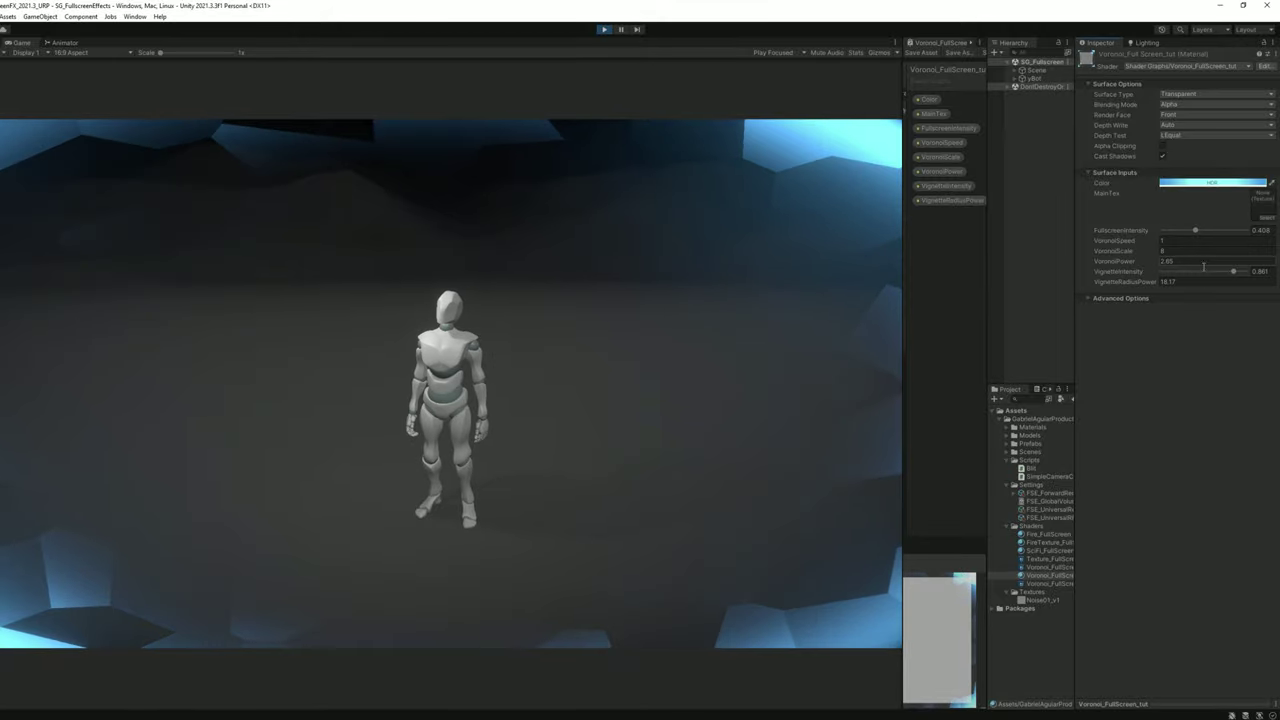
drag(1197, 232, 1233, 271)
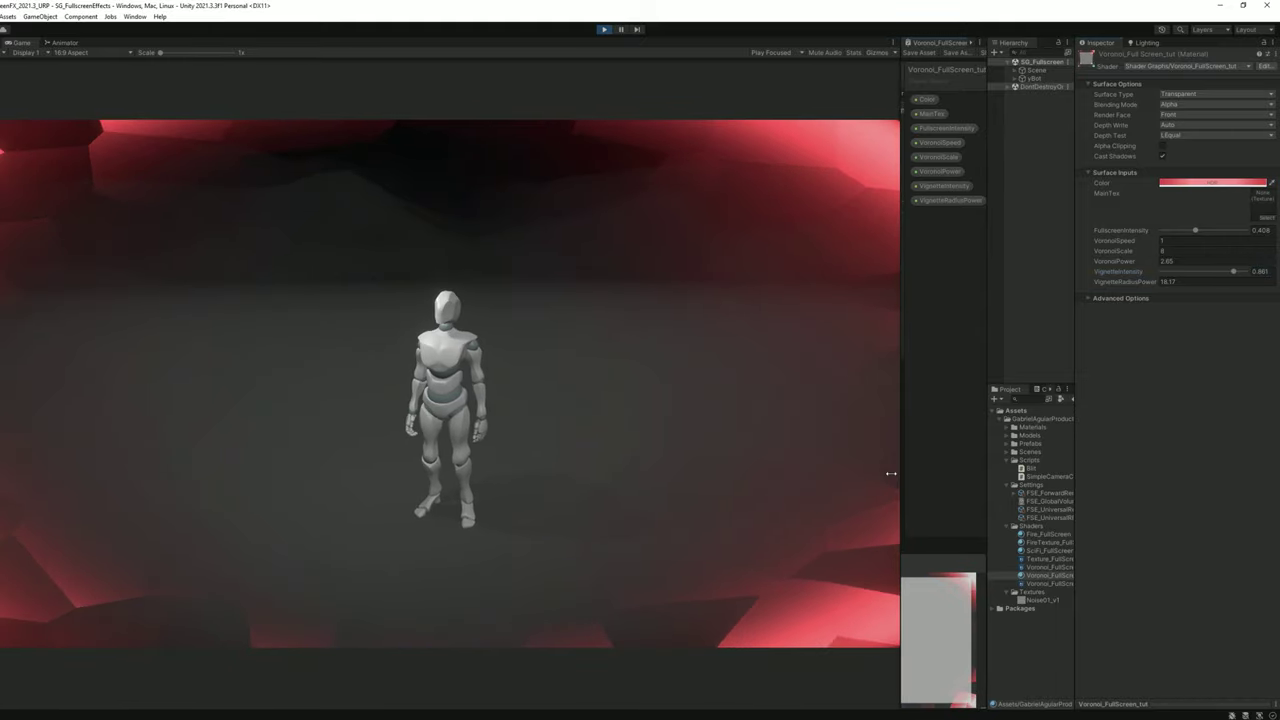
- Shrink the Game view so the Shader Graph is visible again
drag(908, 477, 388, 470)
- Reconnect Voronoi's main Out output to the Power node's A input
drag(729, 430, 799, 434)
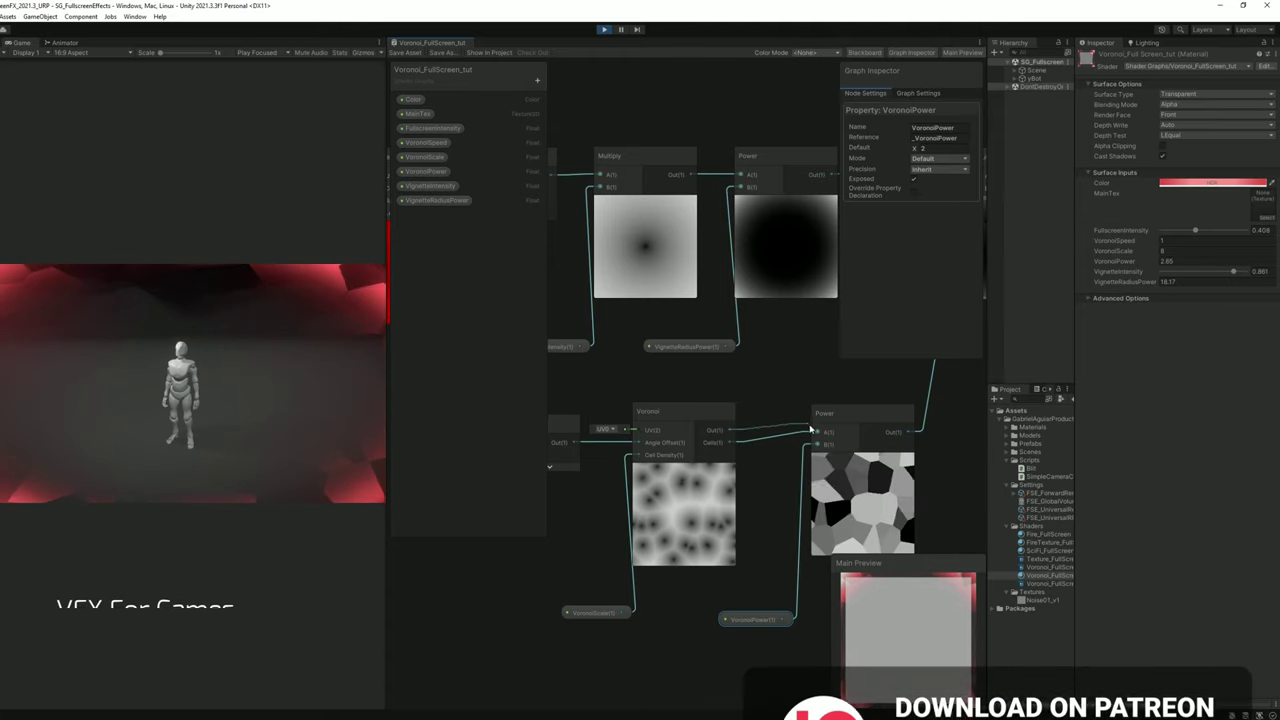